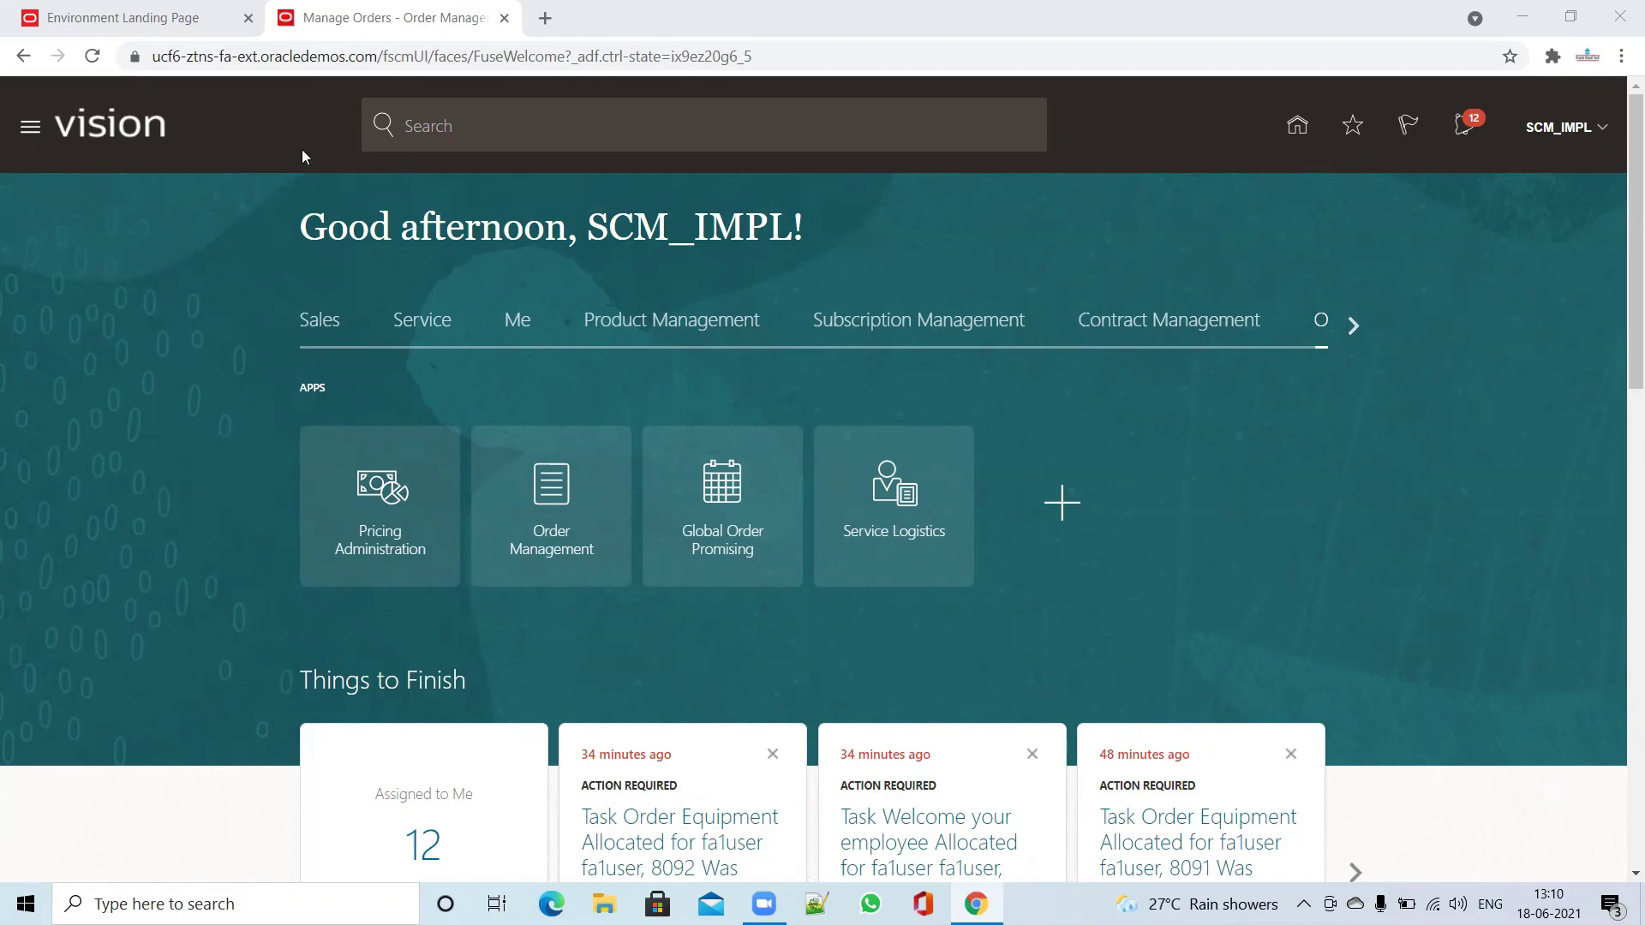
# - Open the Sandboxes page from the Configuration group of the navigator
pyautogui.click(26, 132)
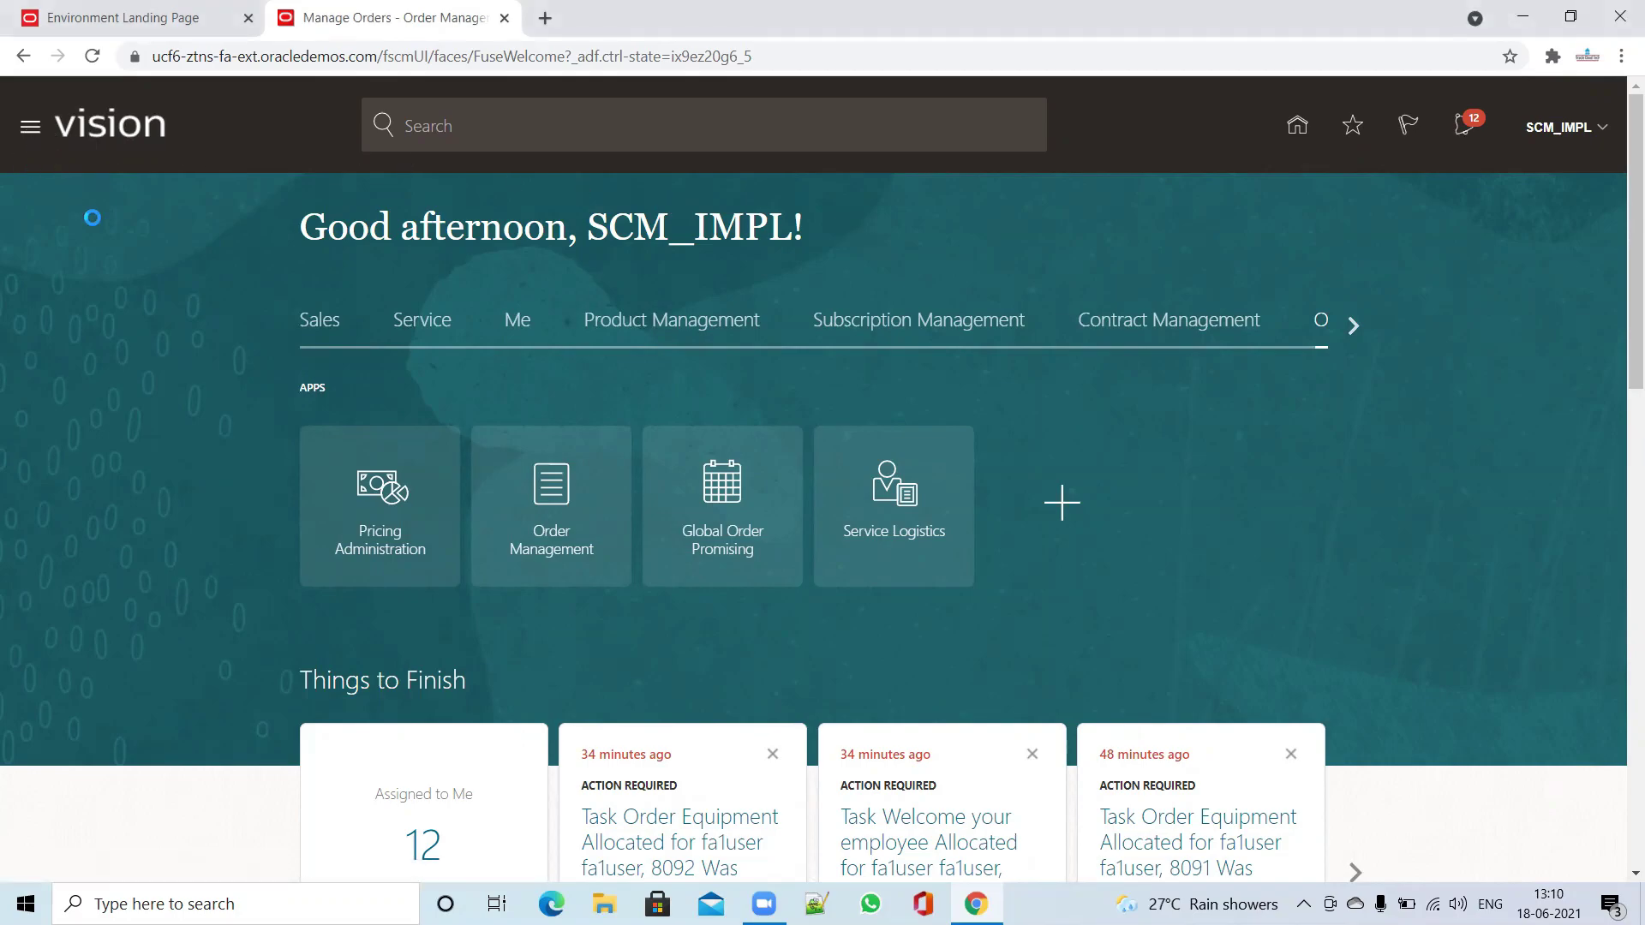
pyautogui.scroll(-5, 205, 480)
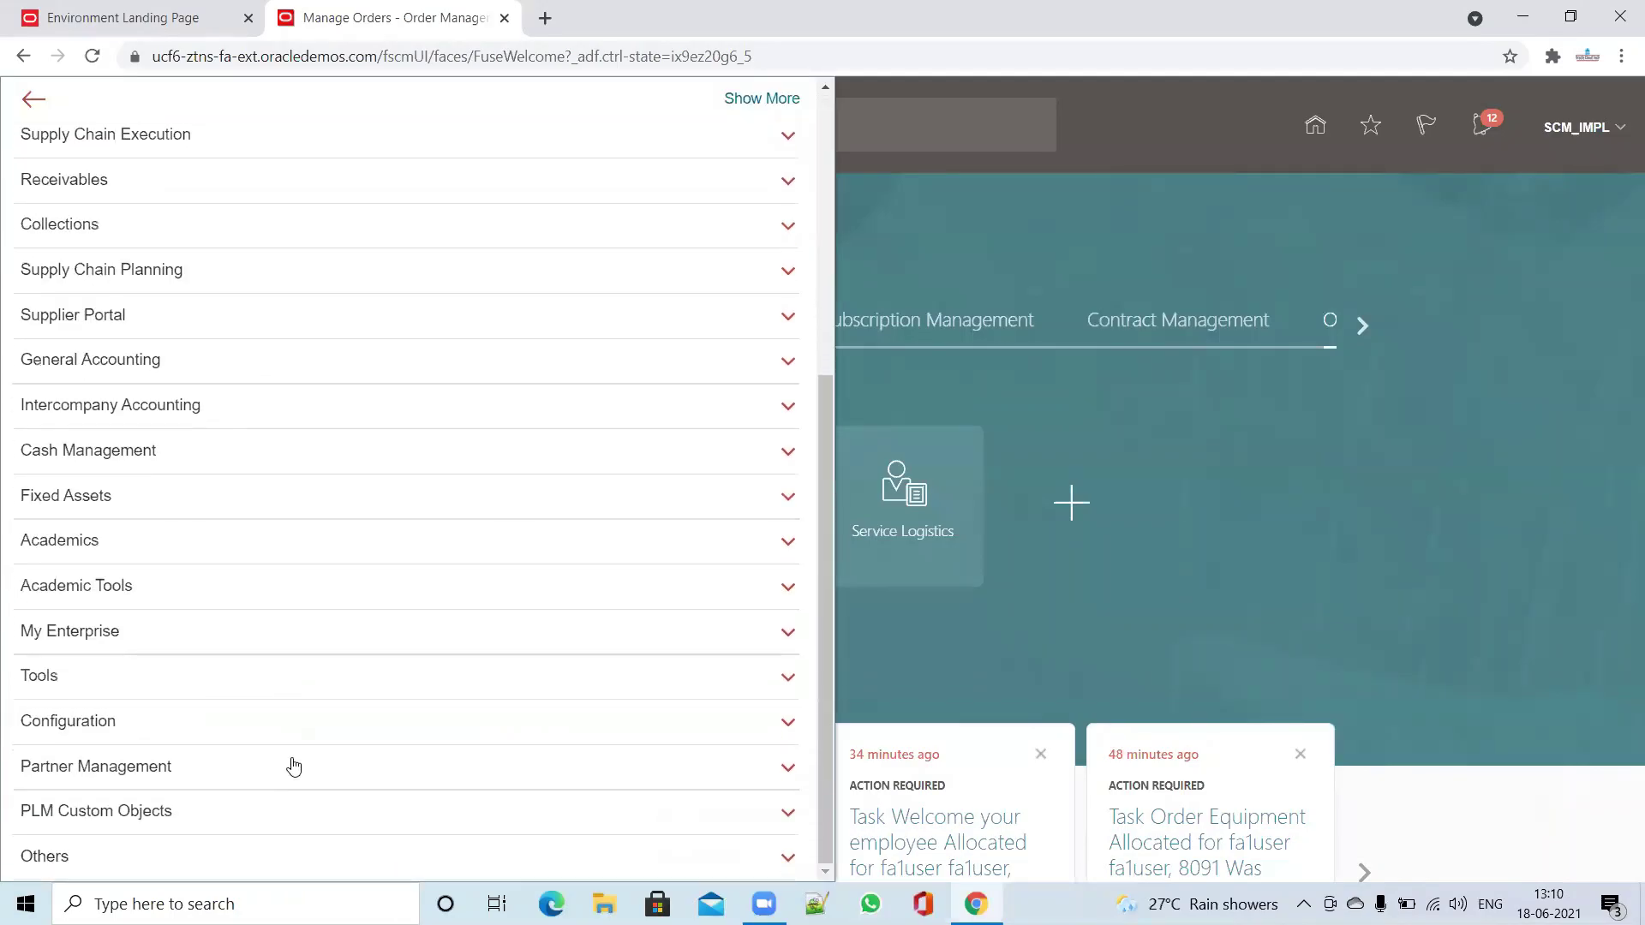
pyautogui.click(229, 723)
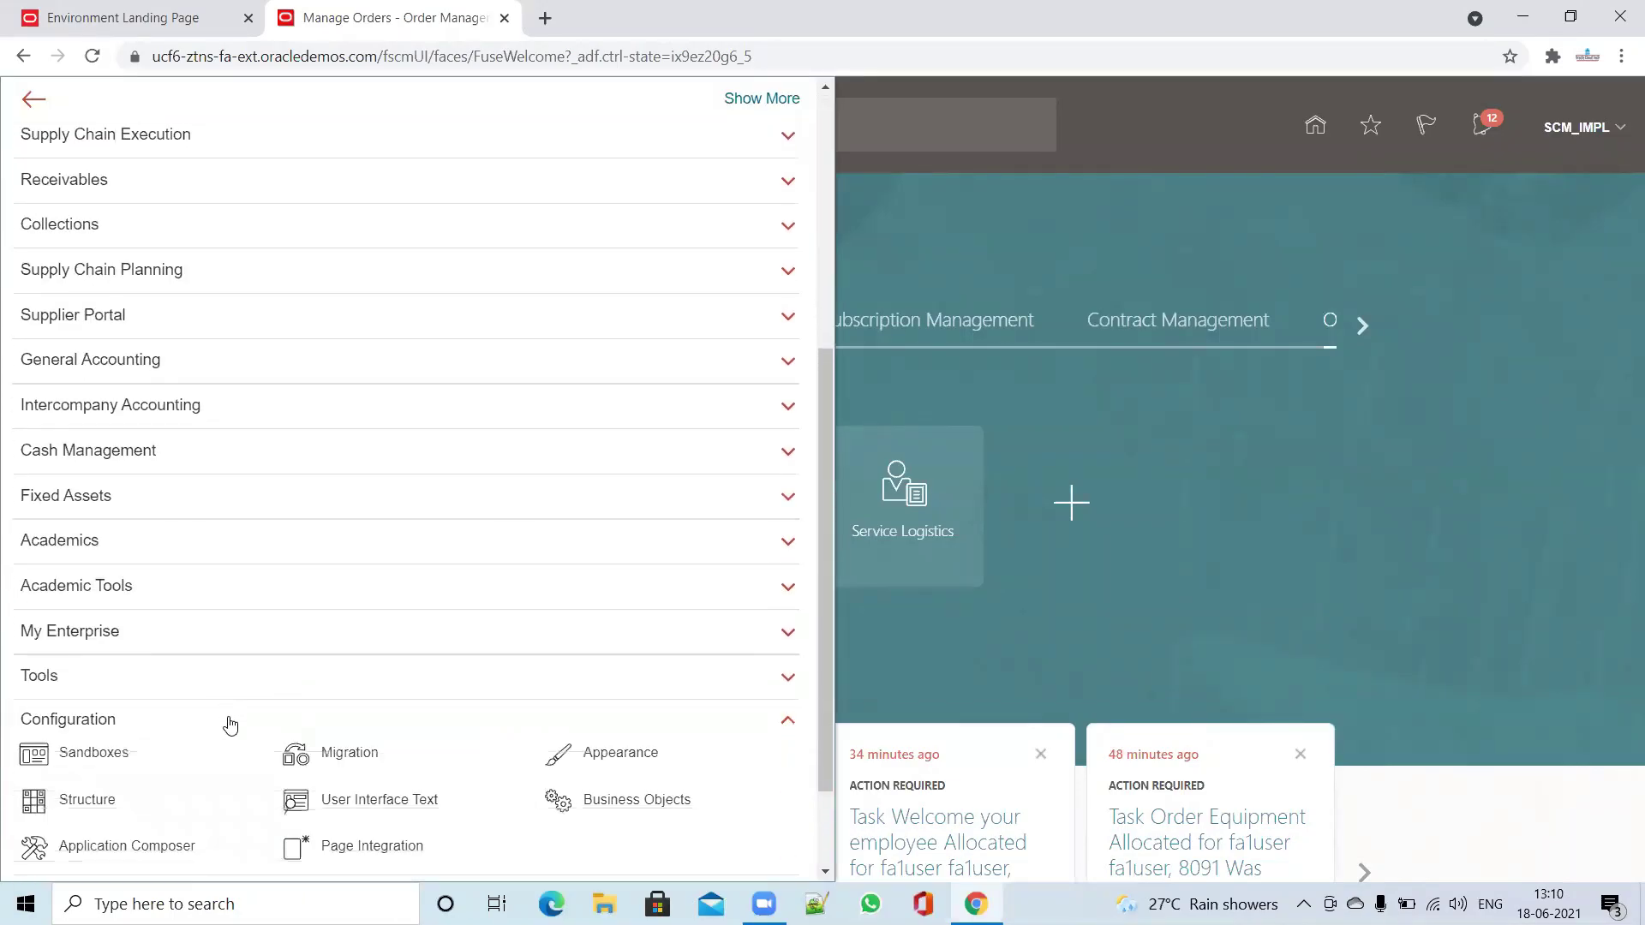
pyautogui.click(100, 755)
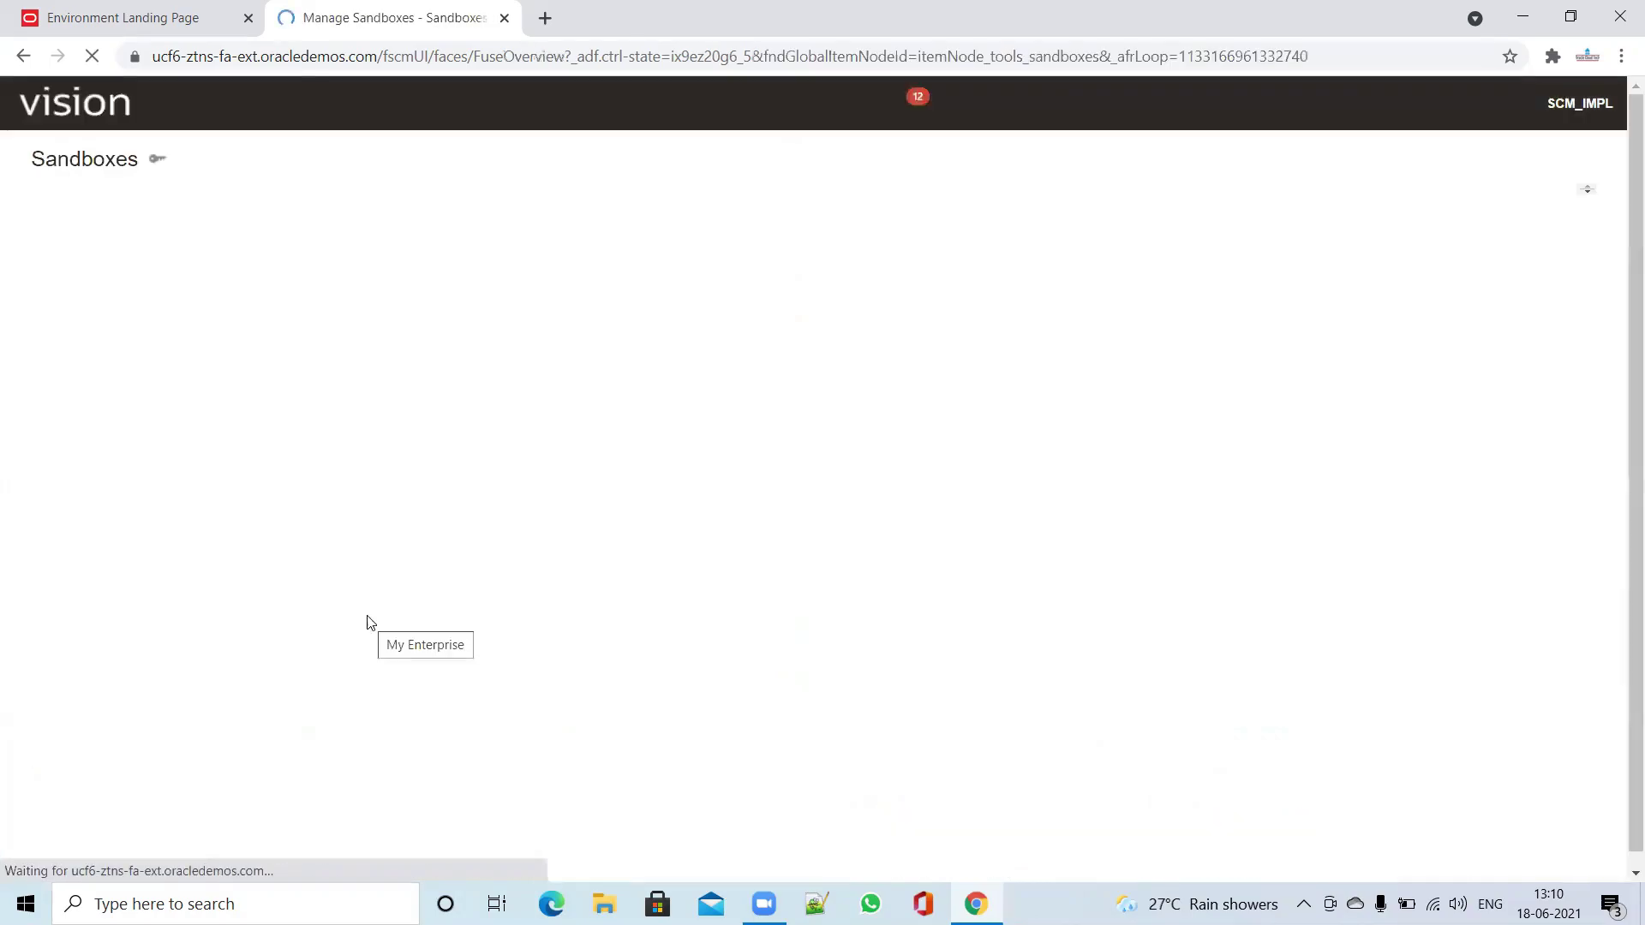
# - Enable every tool for the sandbox, from Appearance through Flexfields
pyautogui.click(64, 373)
pyautogui.click(63, 415)
pyautogui.click(63, 456)
pyautogui.click(64, 498)
pyautogui.click(63, 540)
pyautogui.click(63, 581)
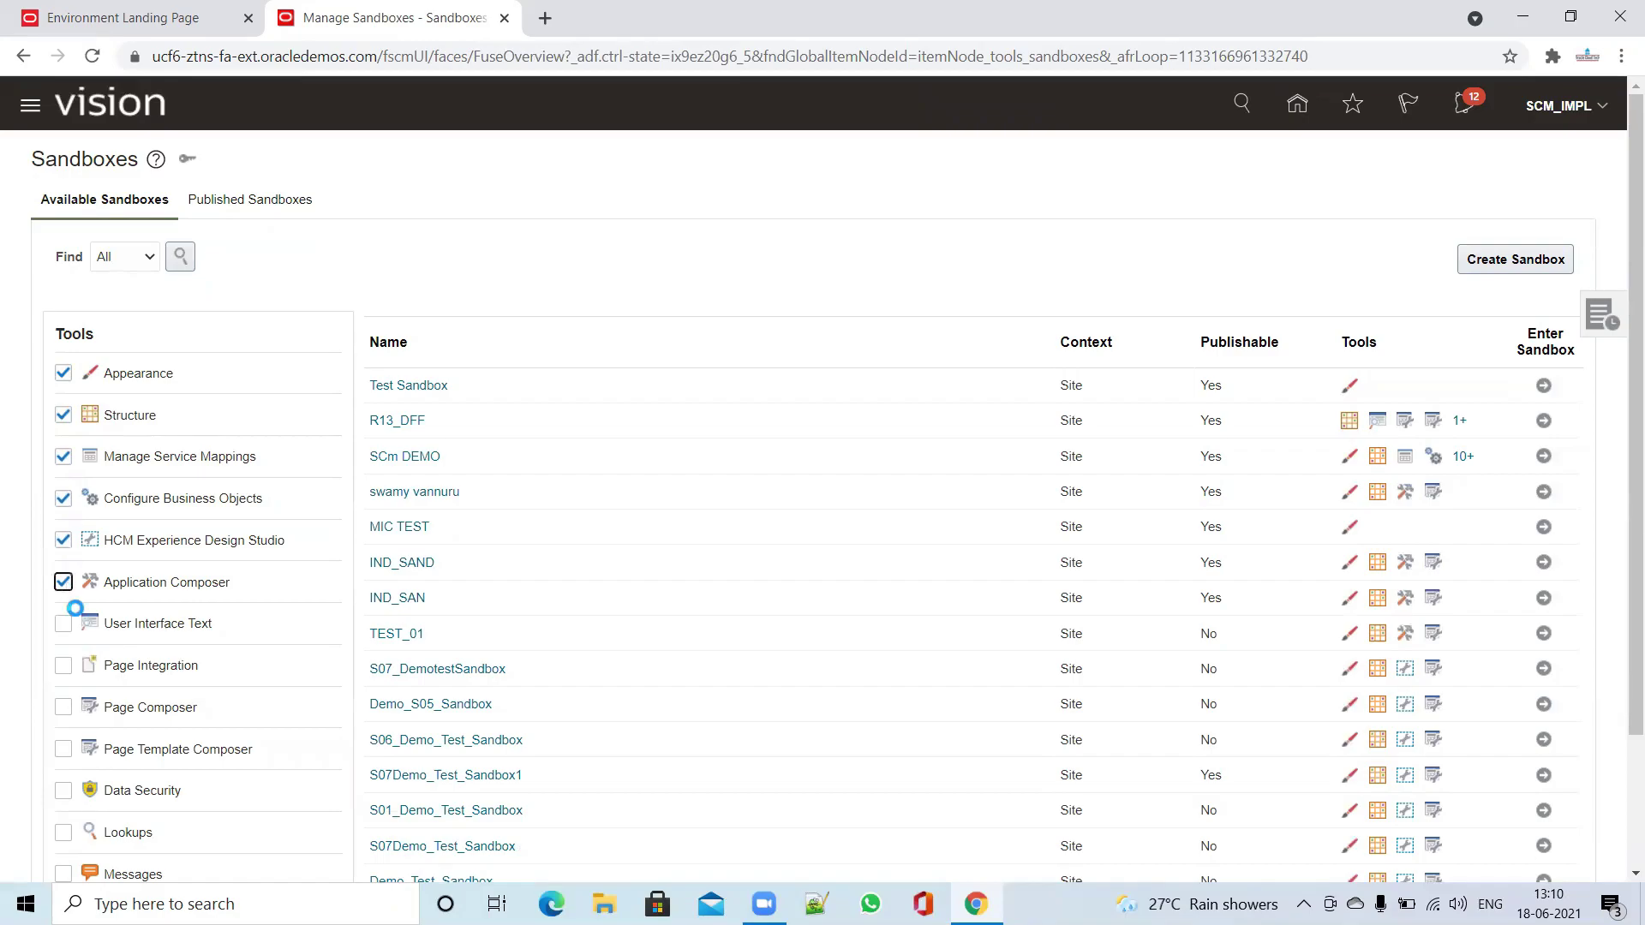
pyautogui.click(64, 624)
pyautogui.click(64, 666)
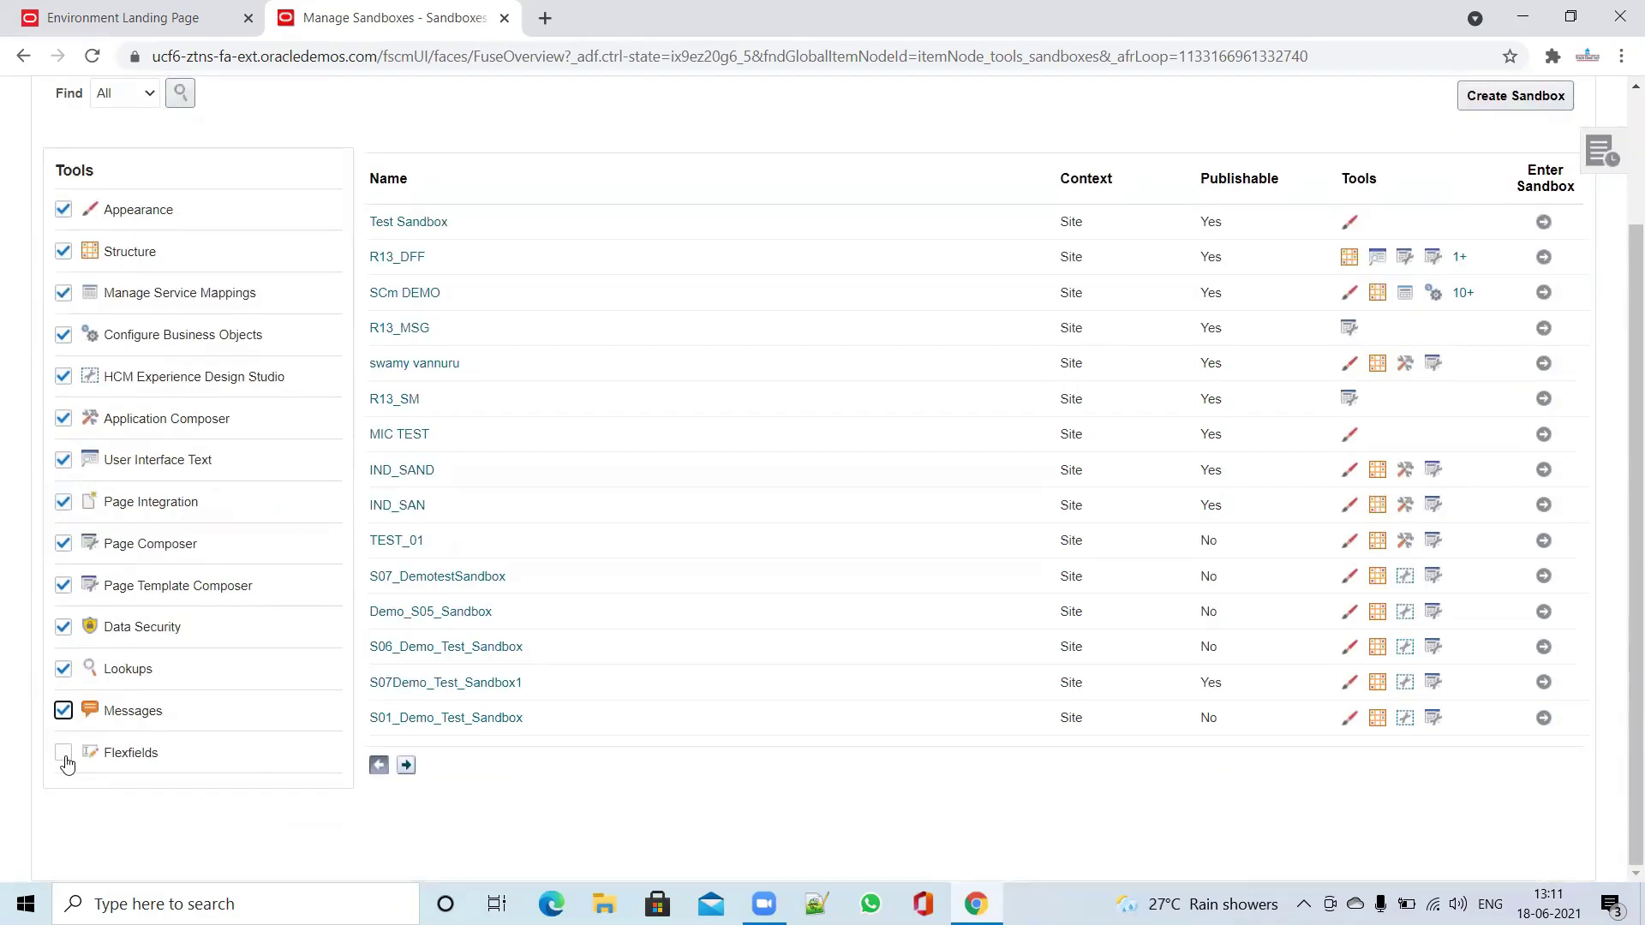
pyautogui.click(65, 755)
pyautogui.scroll(2, 214, 446)
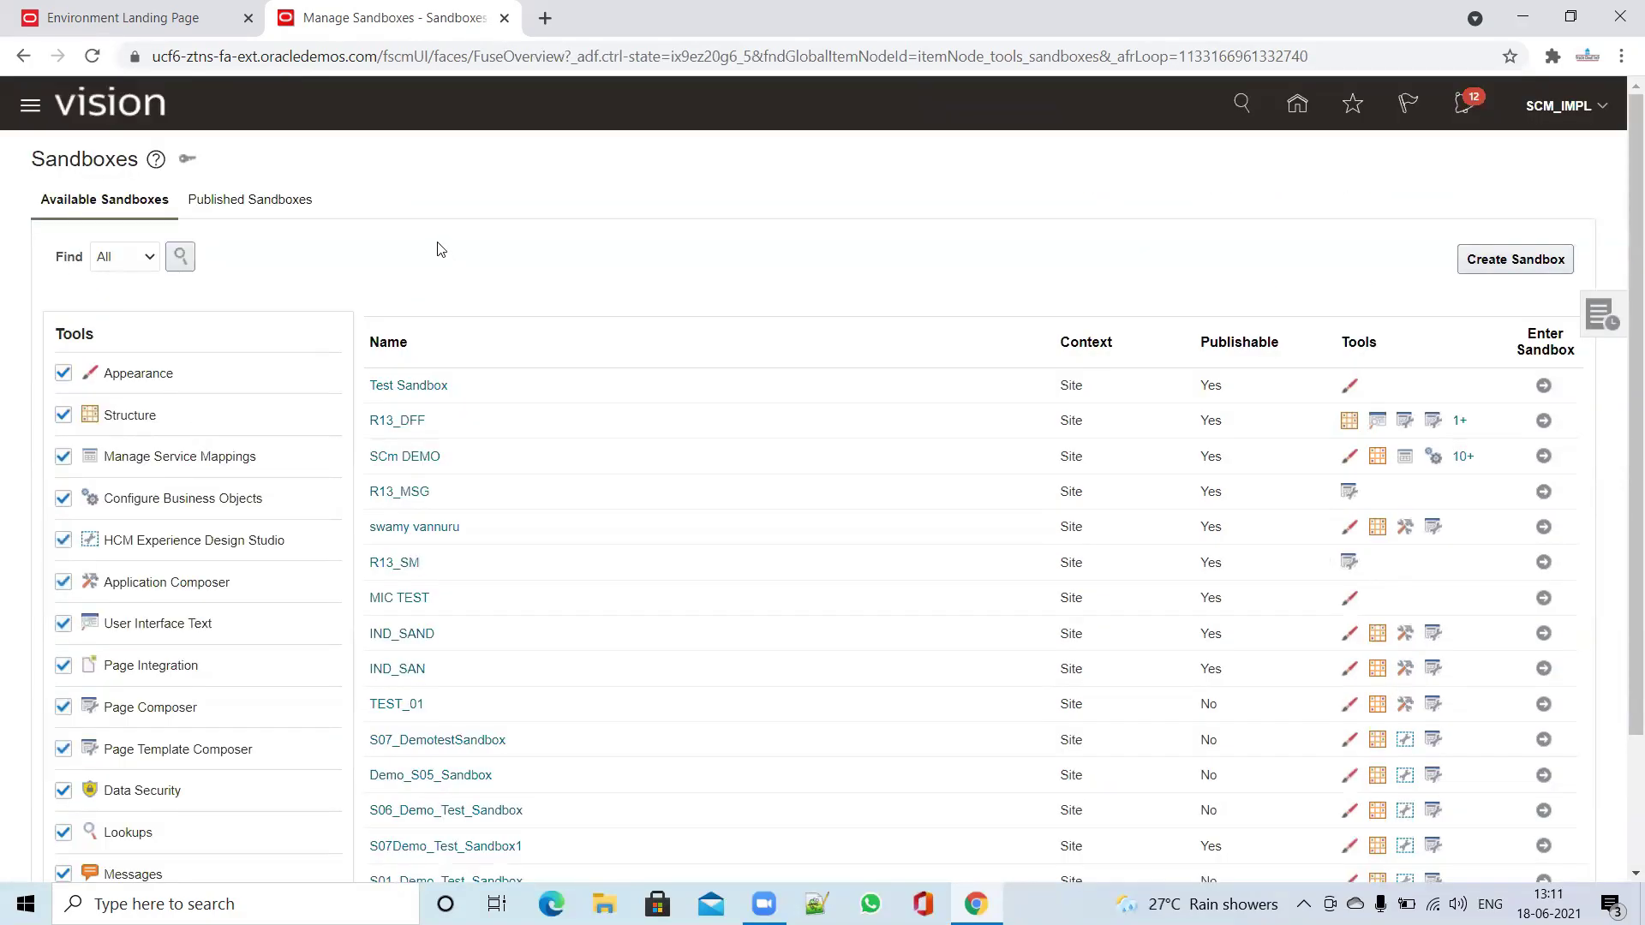
# - Create a publishable sandbox named Fusion Demo with all tools active and enter it
pyautogui.click(1508, 260)
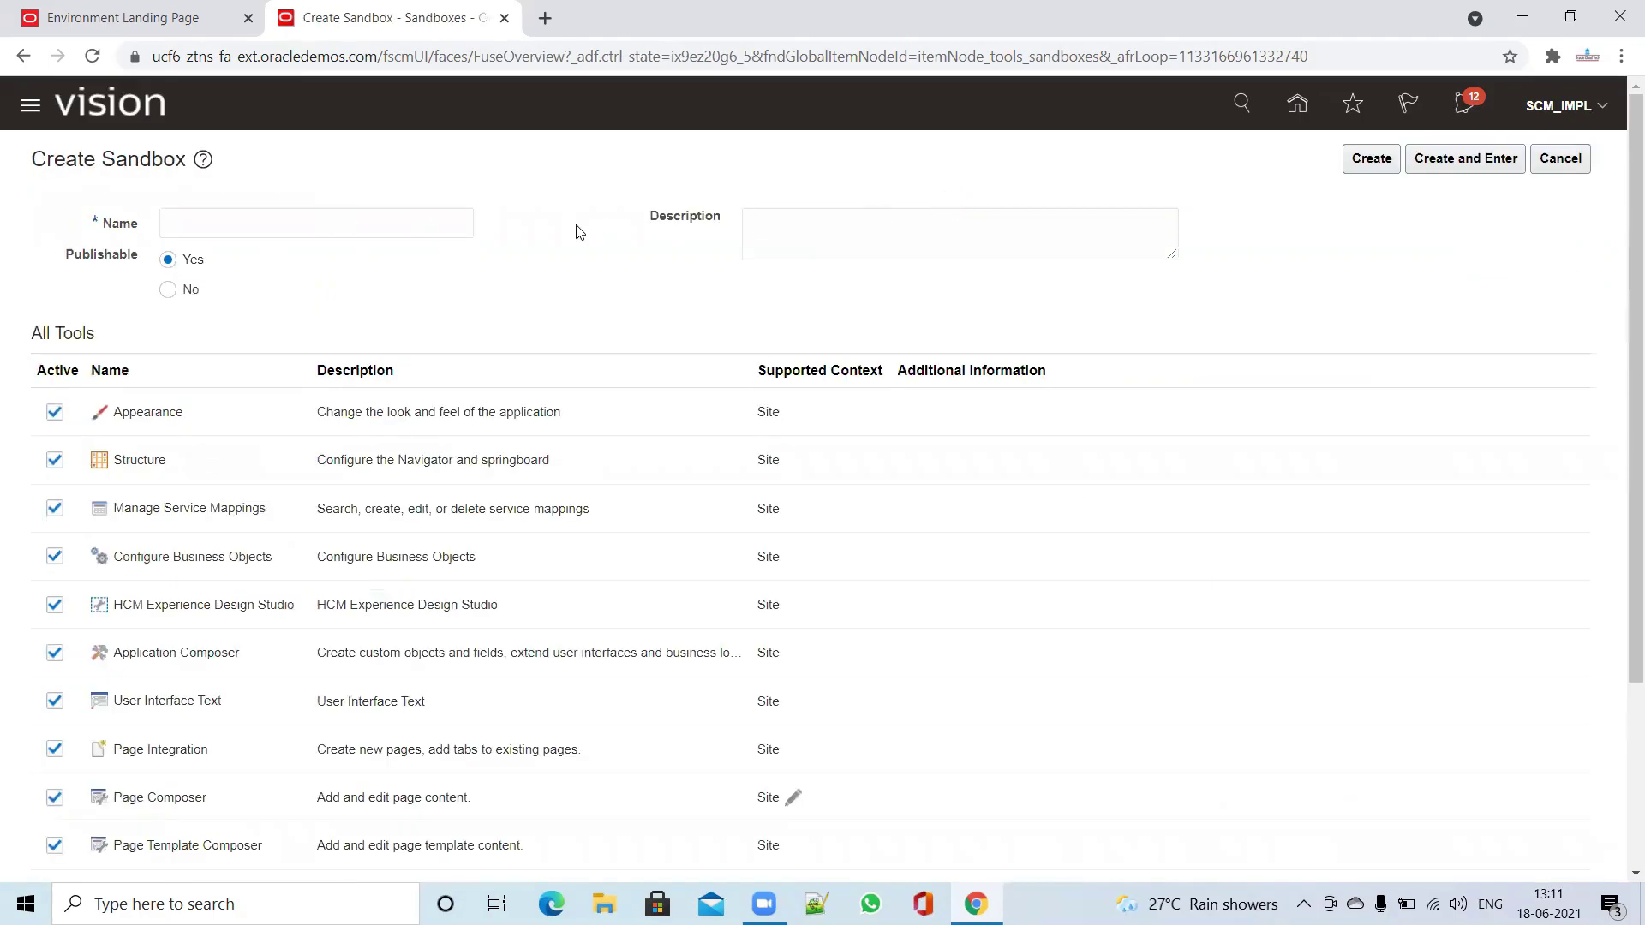
pyautogui.click(407, 221)
pyautogui.write('Fusion TEST')
pyautogui.press('BackSpace')
pyautogui.press('BackSpace')
pyautogui.press('BackSpace')
pyautogui.press('BackSpace')
pyautogui.write('Demo')
pyautogui.click(583, 195)
pyautogui.click(1467, 159)
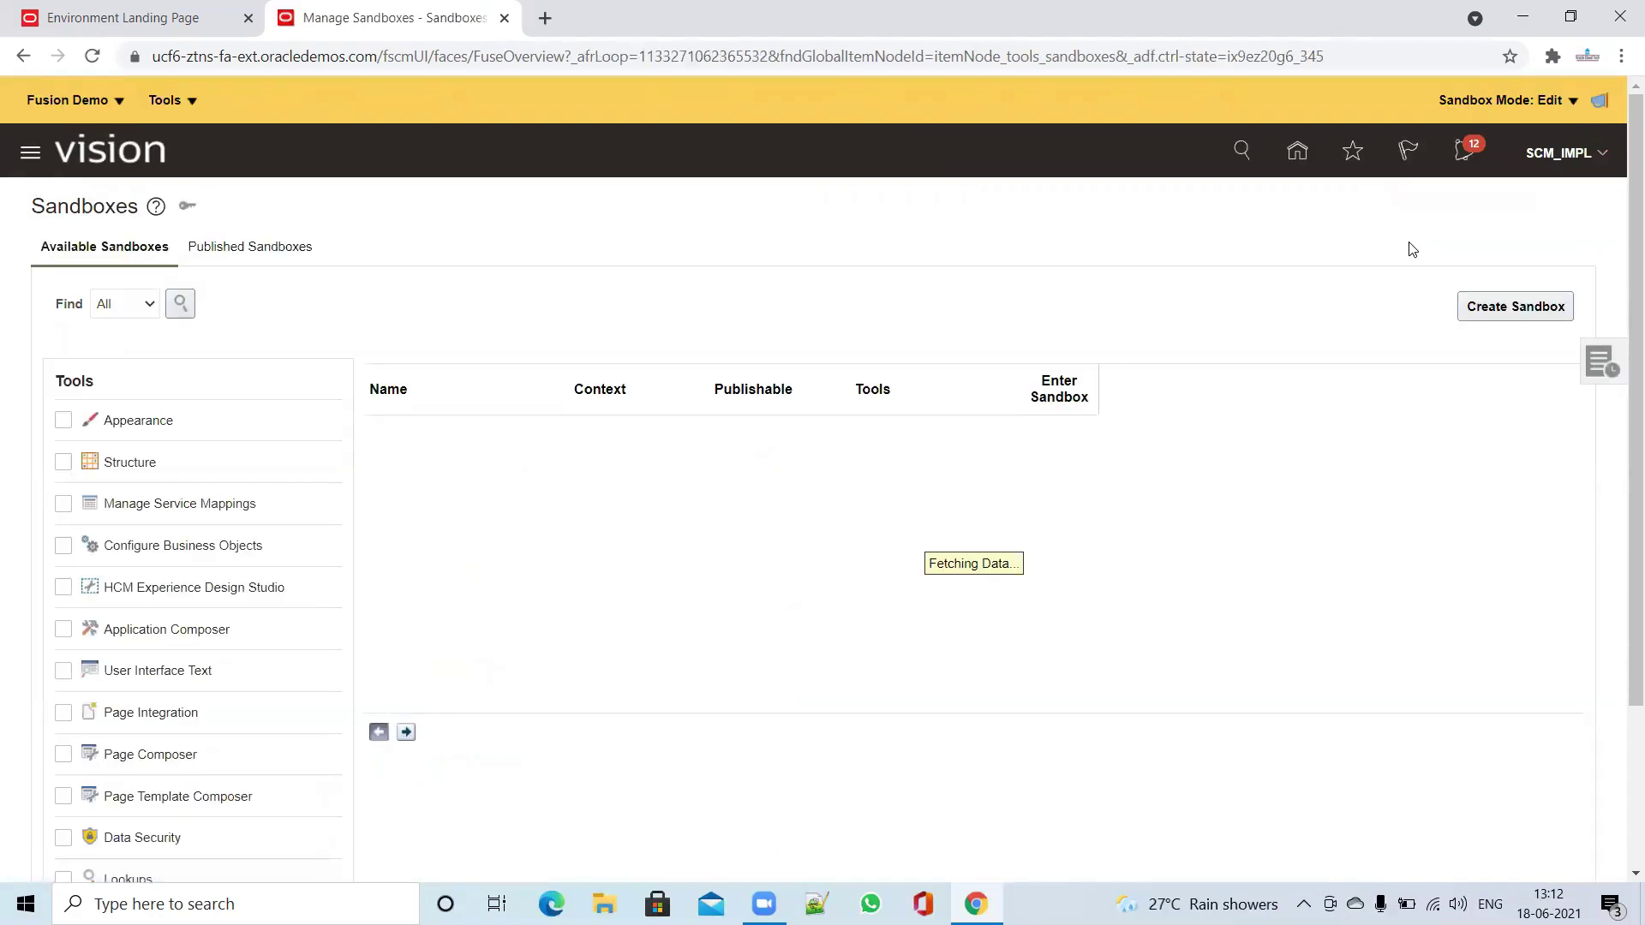
# - Start editing pages from the home page and open a new sales order in Order Management
pyautogui.click(1297, 154)
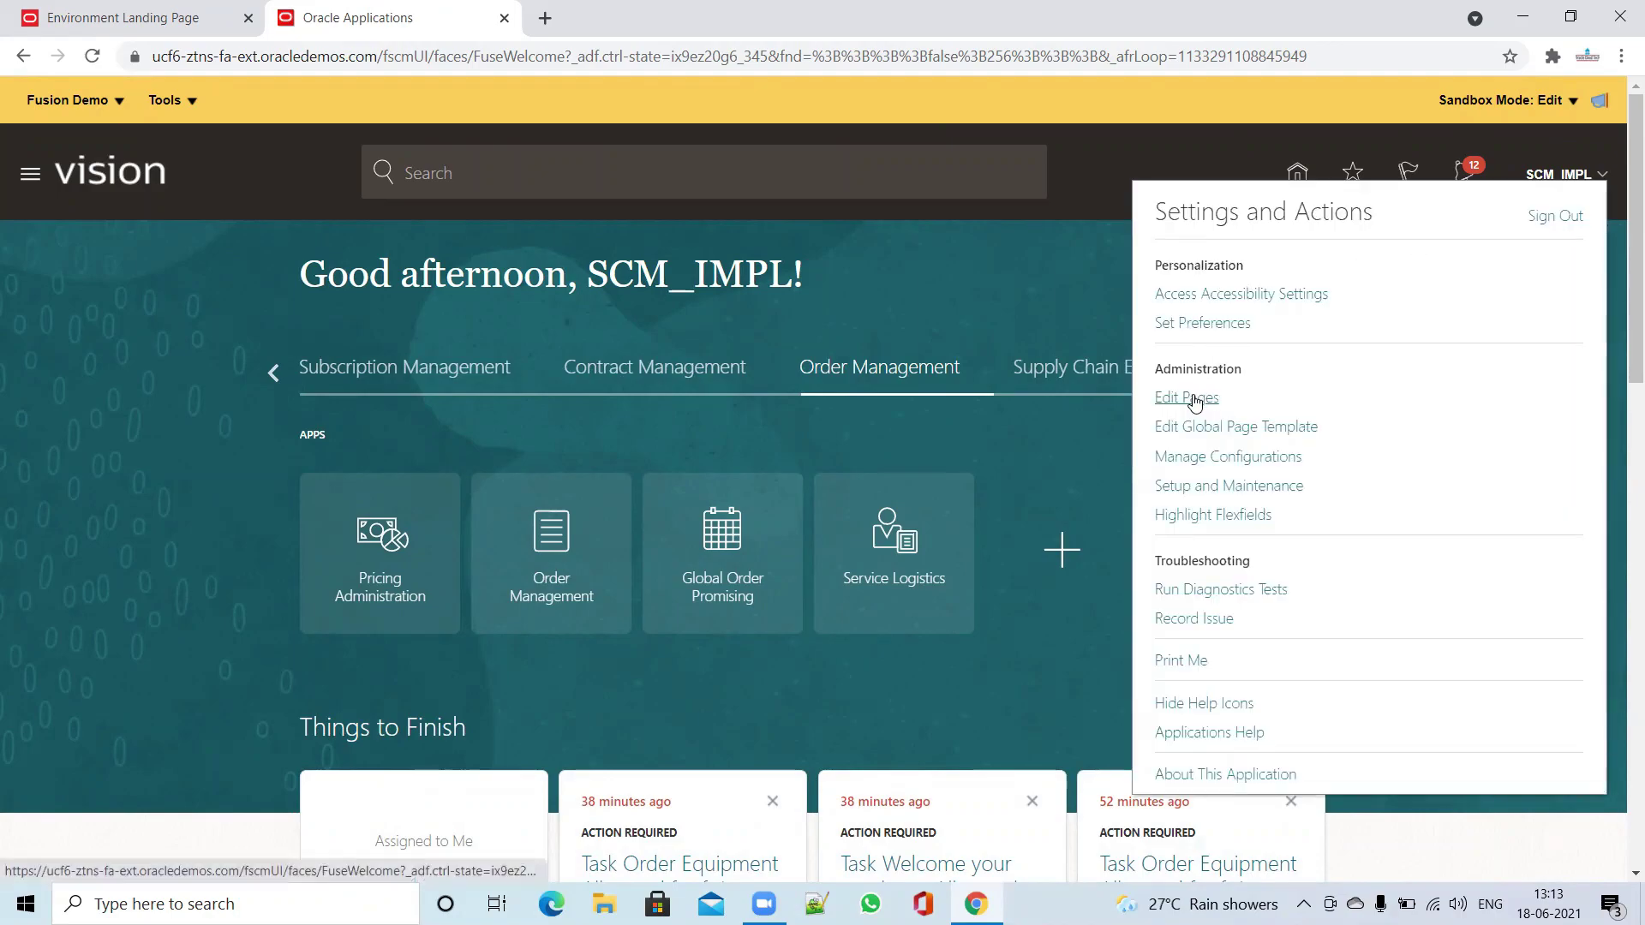
pyautogui.click(1196, 399)
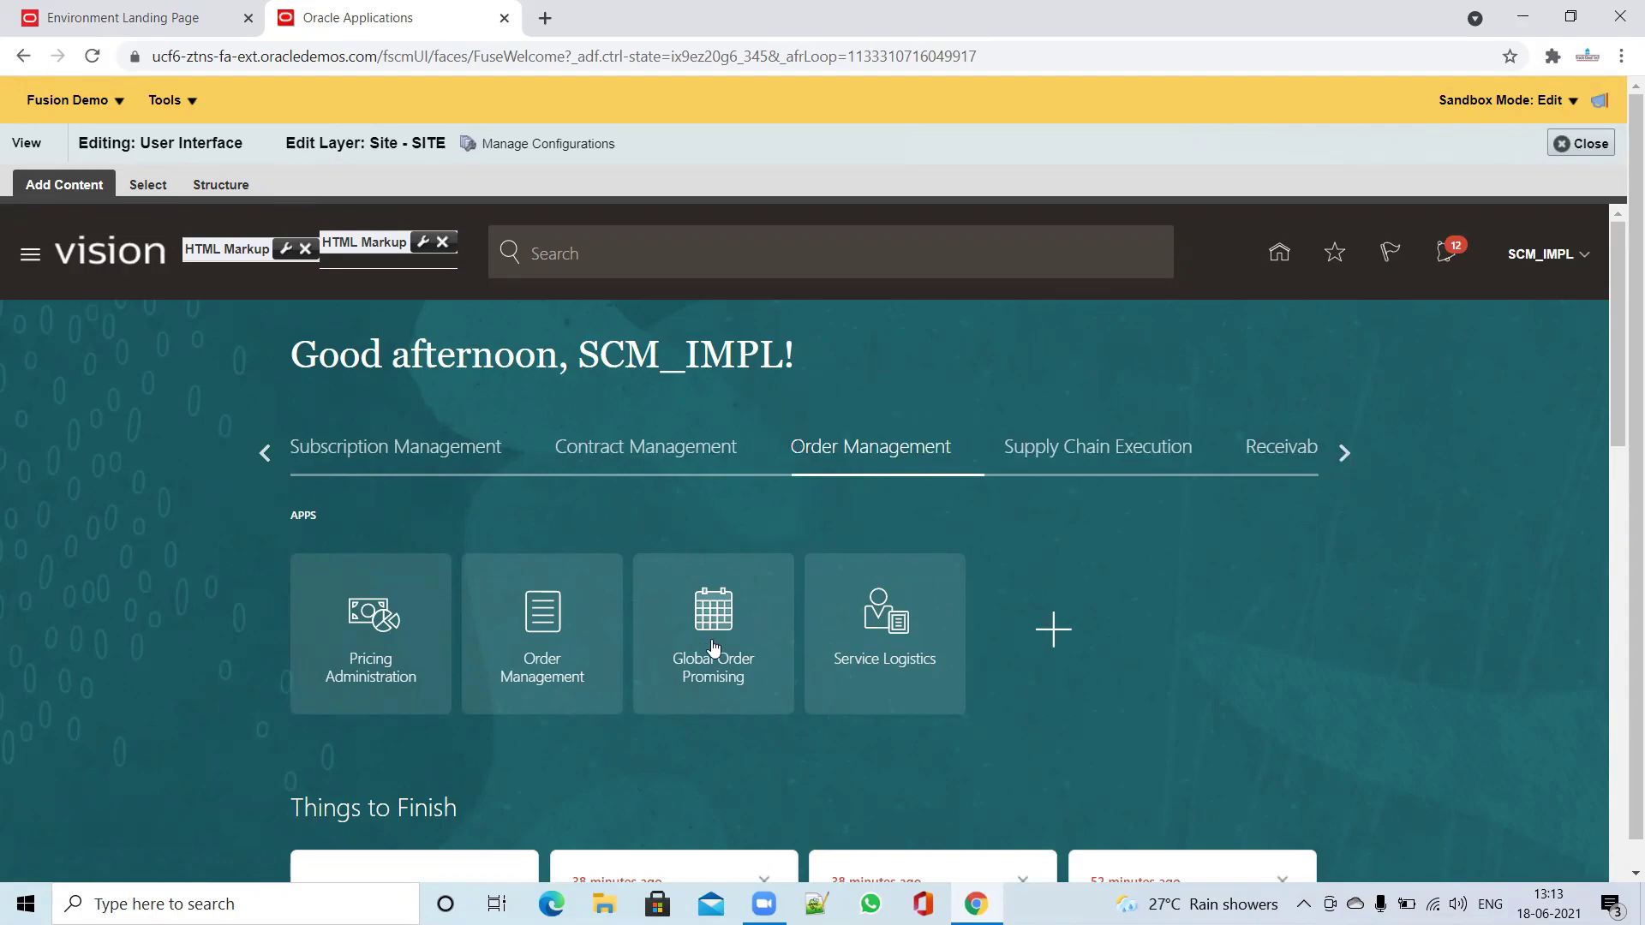
pyautogui.click(543, 643)
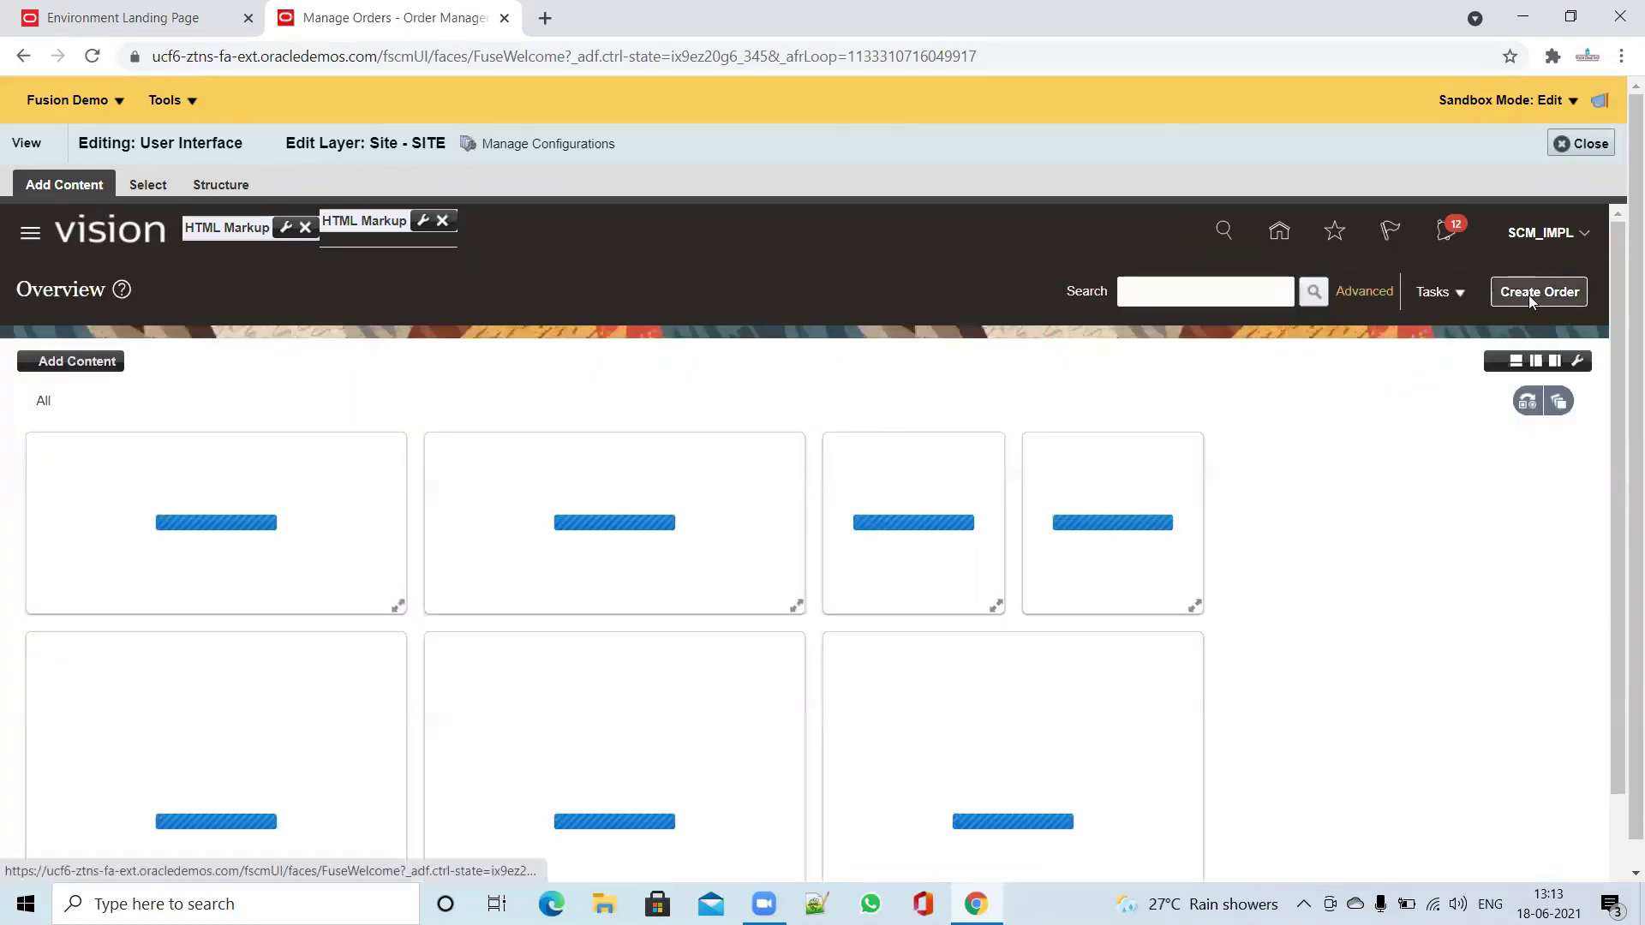
pyautogui.click(1528, 295)
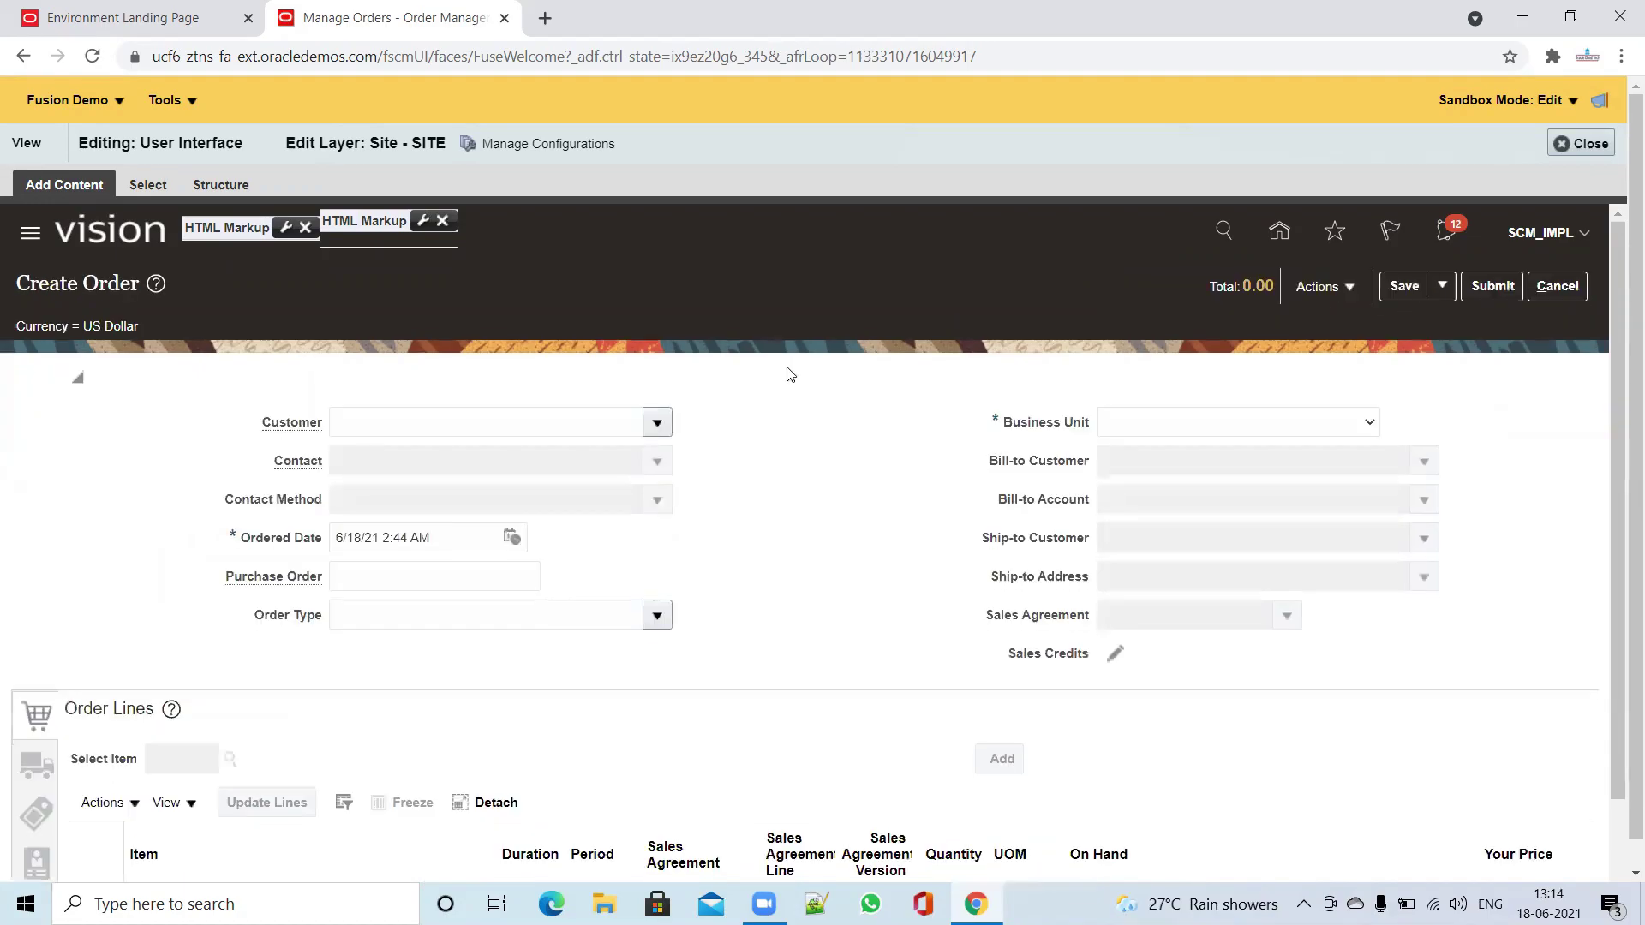
# - Set the new order's Business Unit to US1 Business Unit
pyautogui.click(1239, 425)
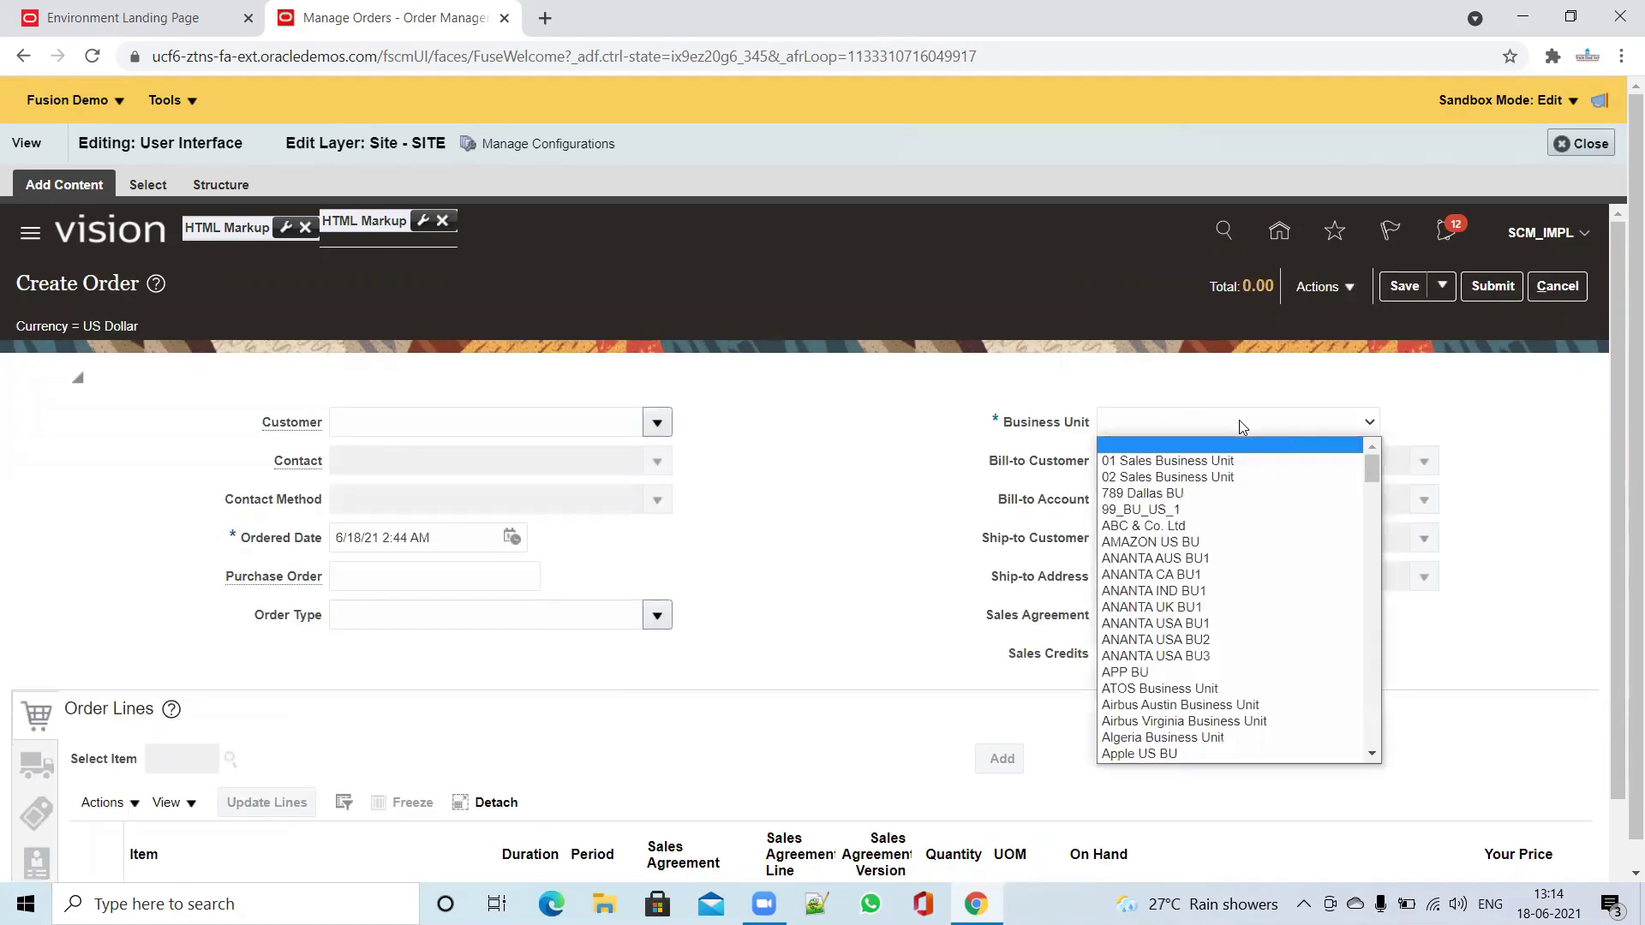
pyautogui.press('u')
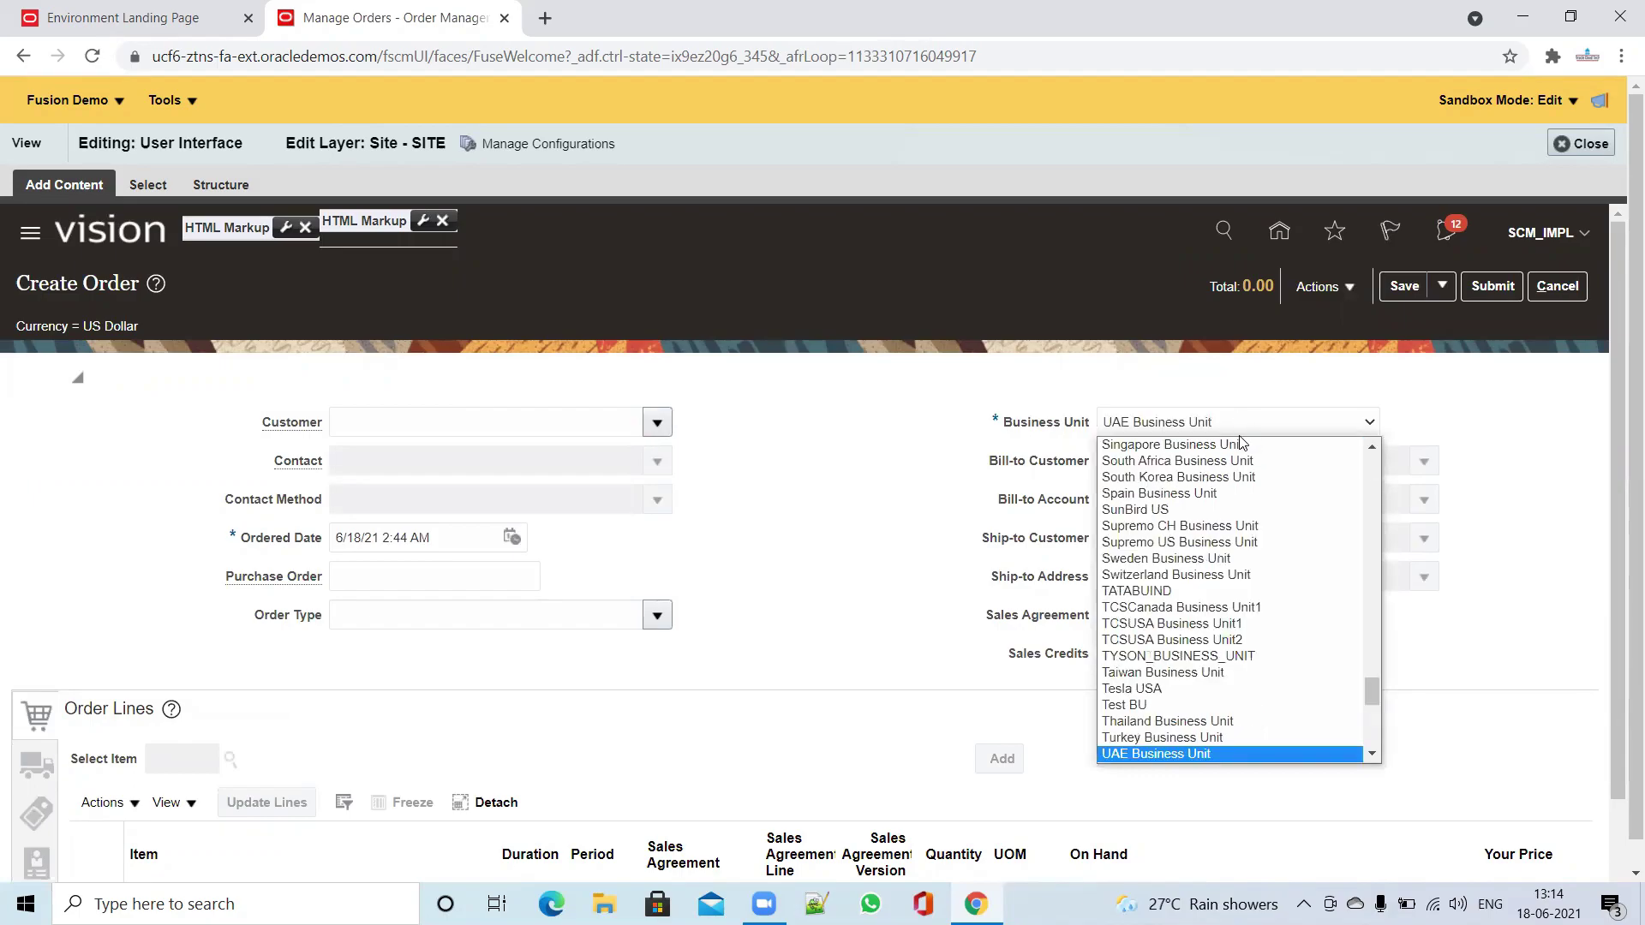
pyautogui.press('Down')
pyautogui.press('Down')
pyautogui.press('Down')
pyautogui.press('Down')
pyautogui.press('Down')
pyautogui.press('Down')
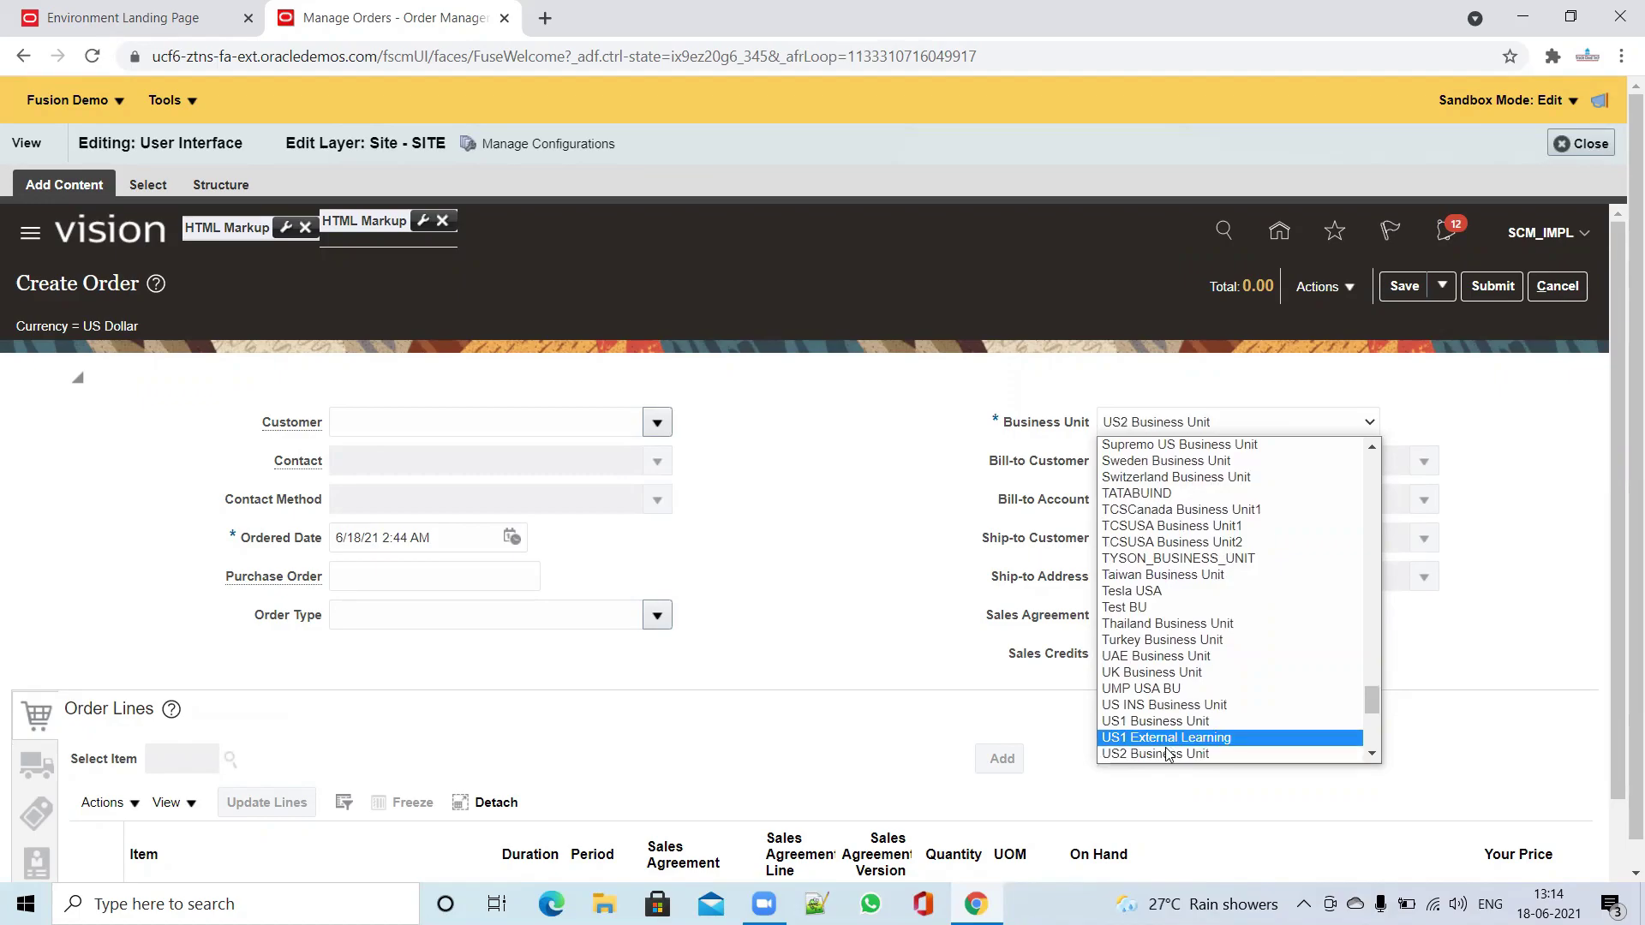
pyautogui.click(1164, 722)
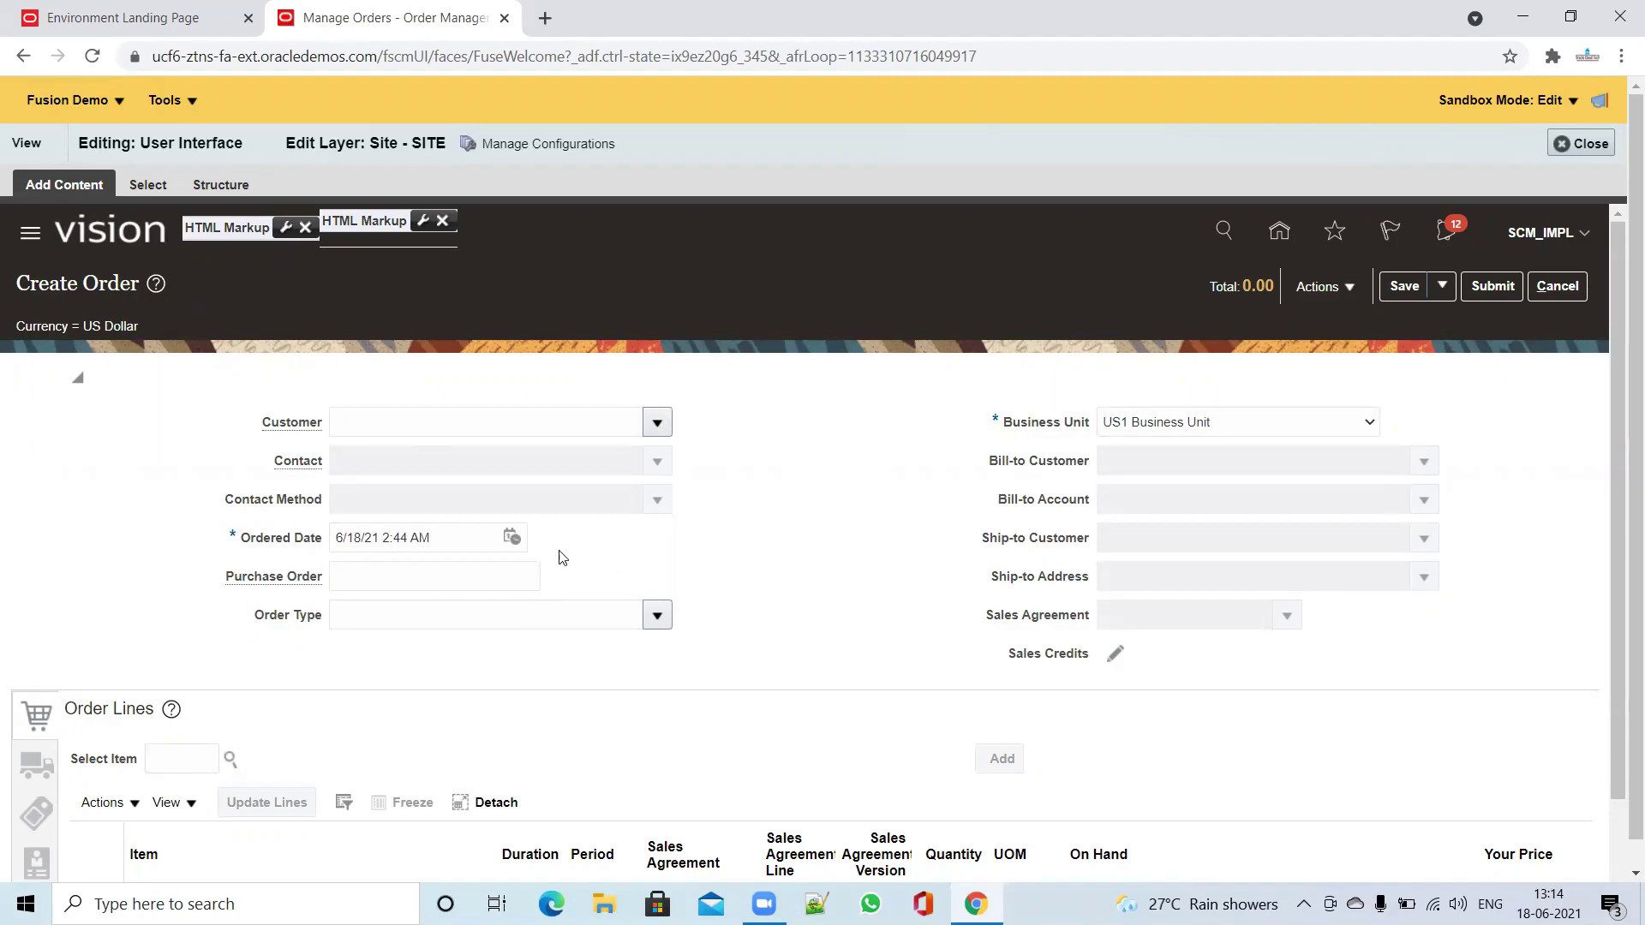
# - Show the page structure for the Create Order page and open the Purchase Order field's shared component for editing
pyautogui.click(356, 573)
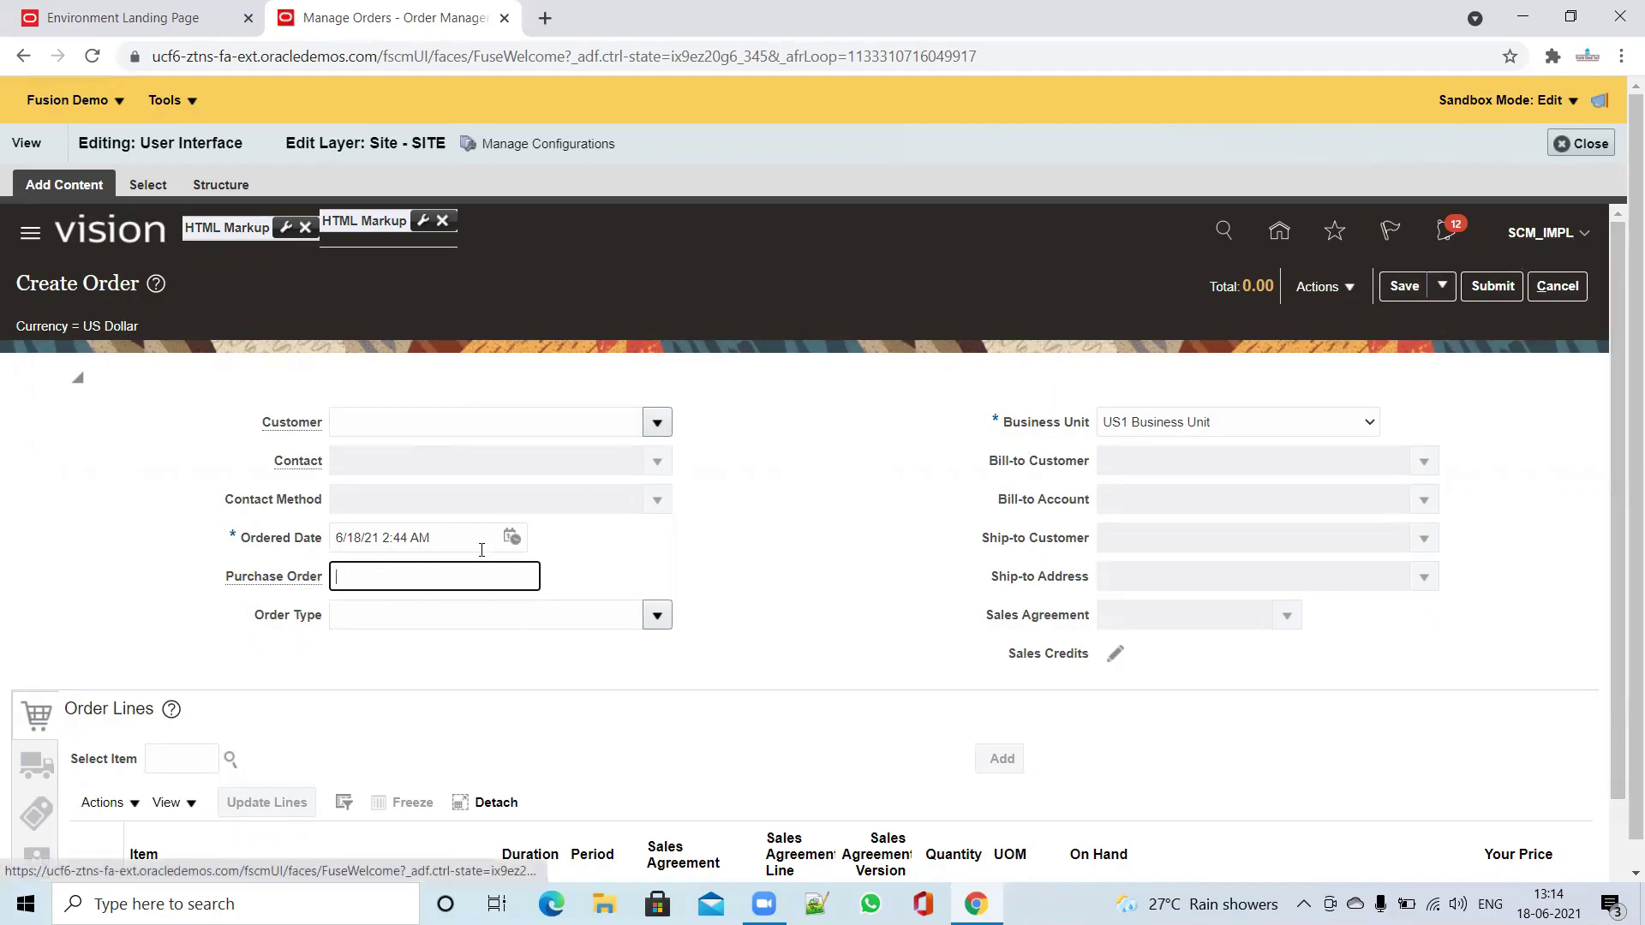
pyautogui.click(220, 186)
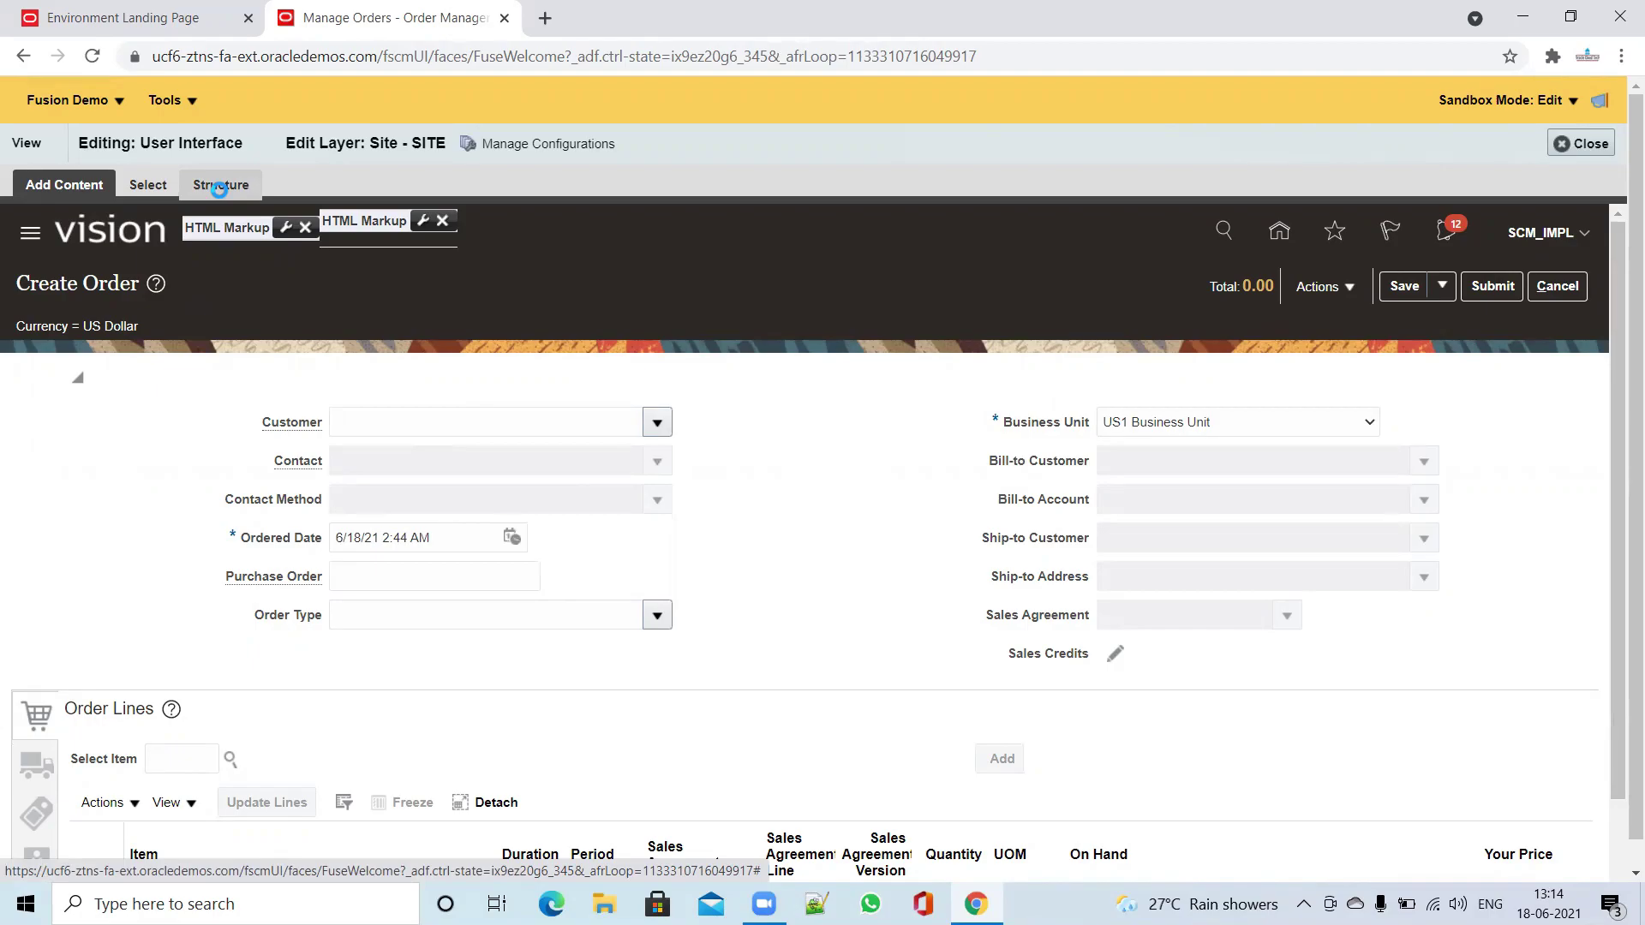
pyautogui.click(219, 187)
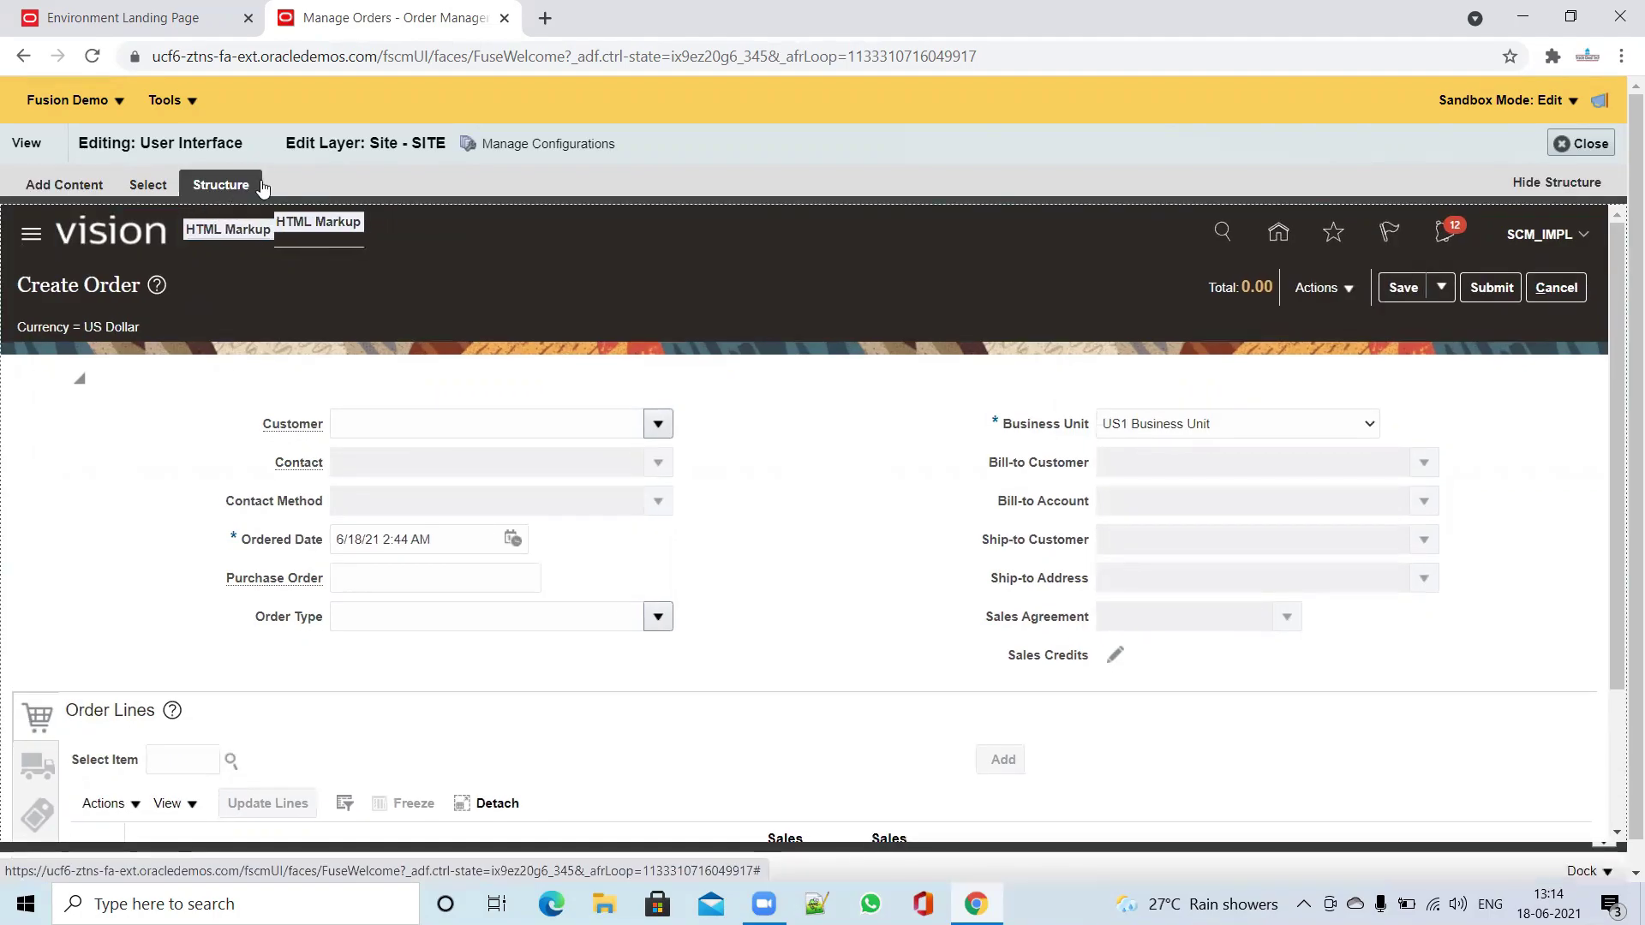
pyautogui.click(336, 580)
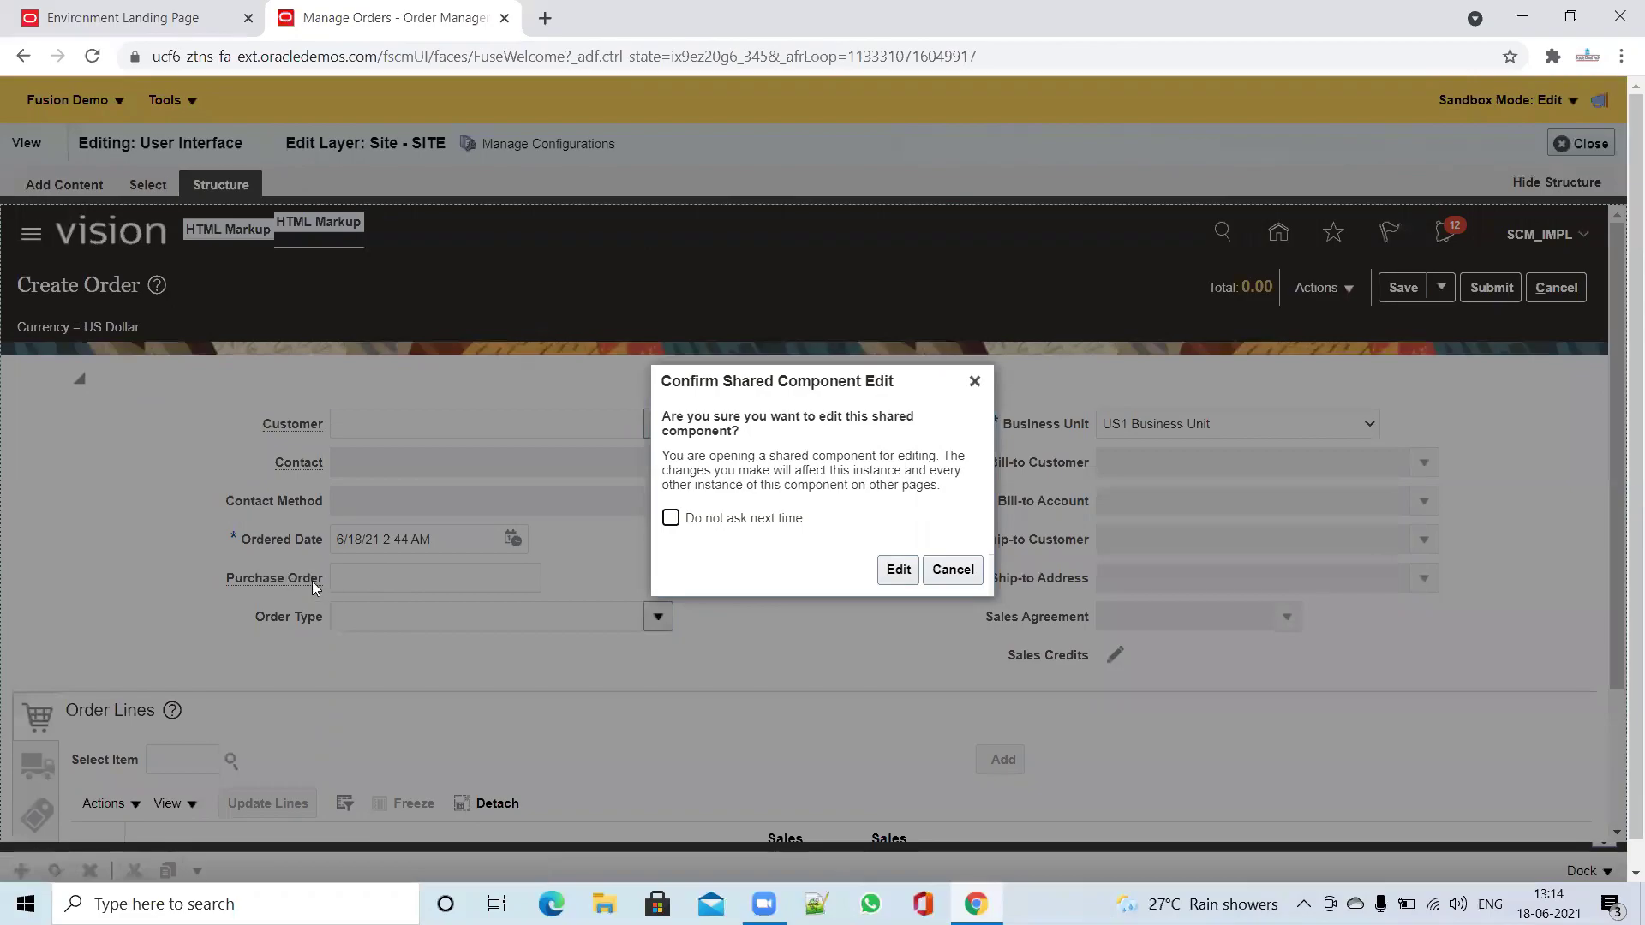
pyautogui.click(898, 570)
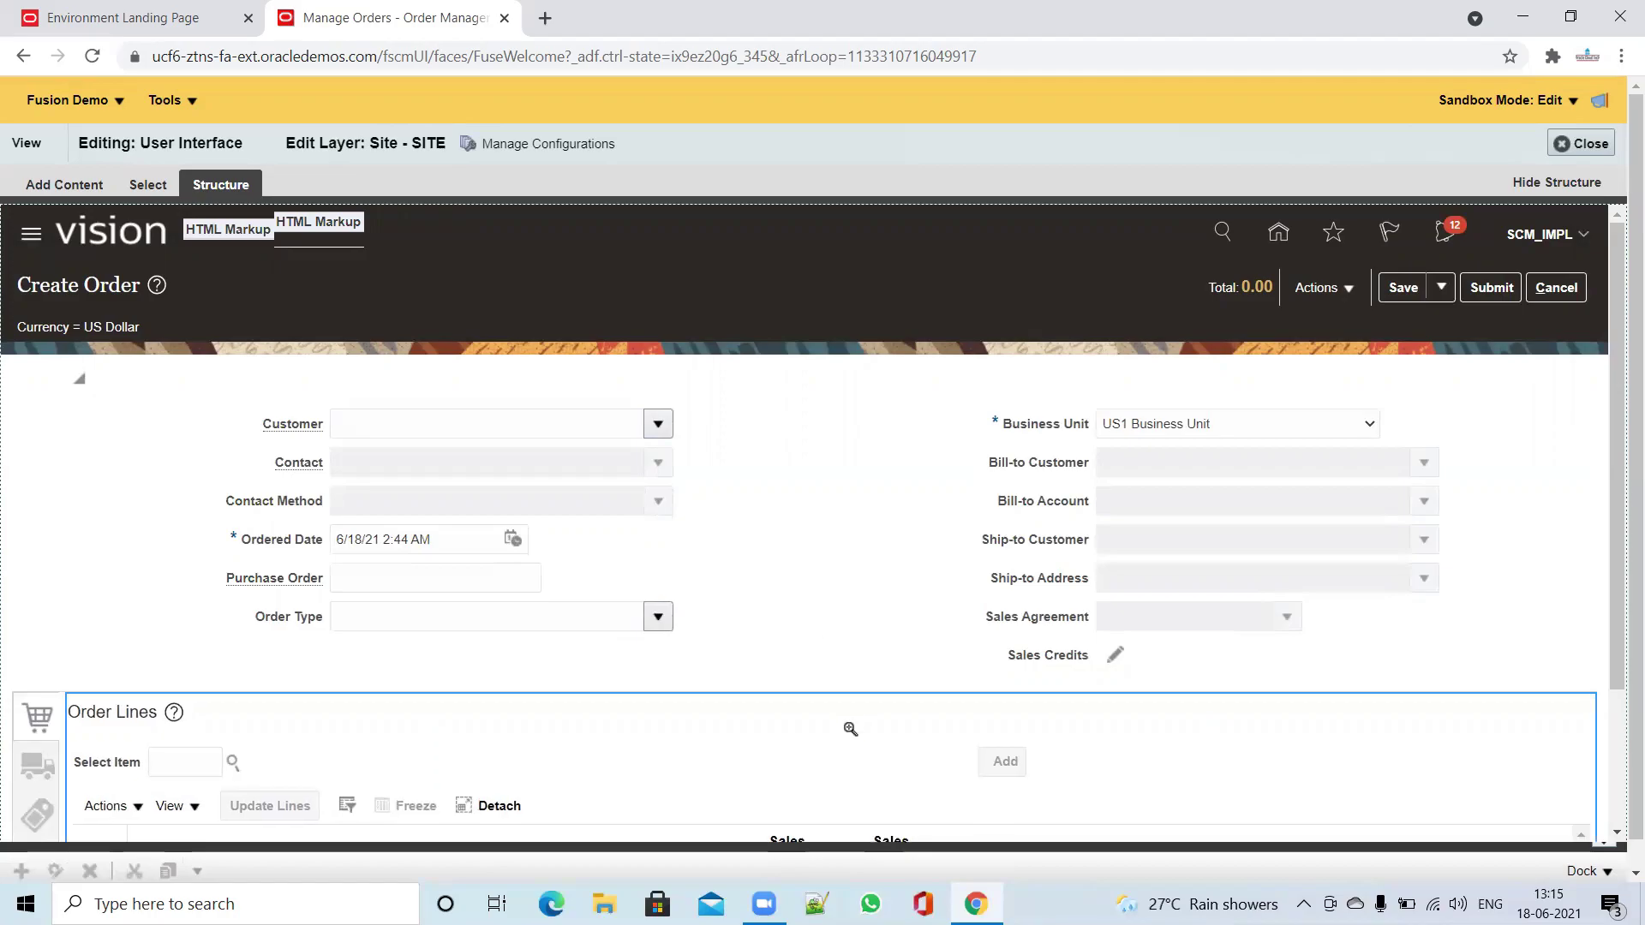
# - Enlarge the structure tree area and select the Purchase Order inputText component from the order header
pyautogui.moveTo(869, 848); pyautogui.dragTo(848, 562)
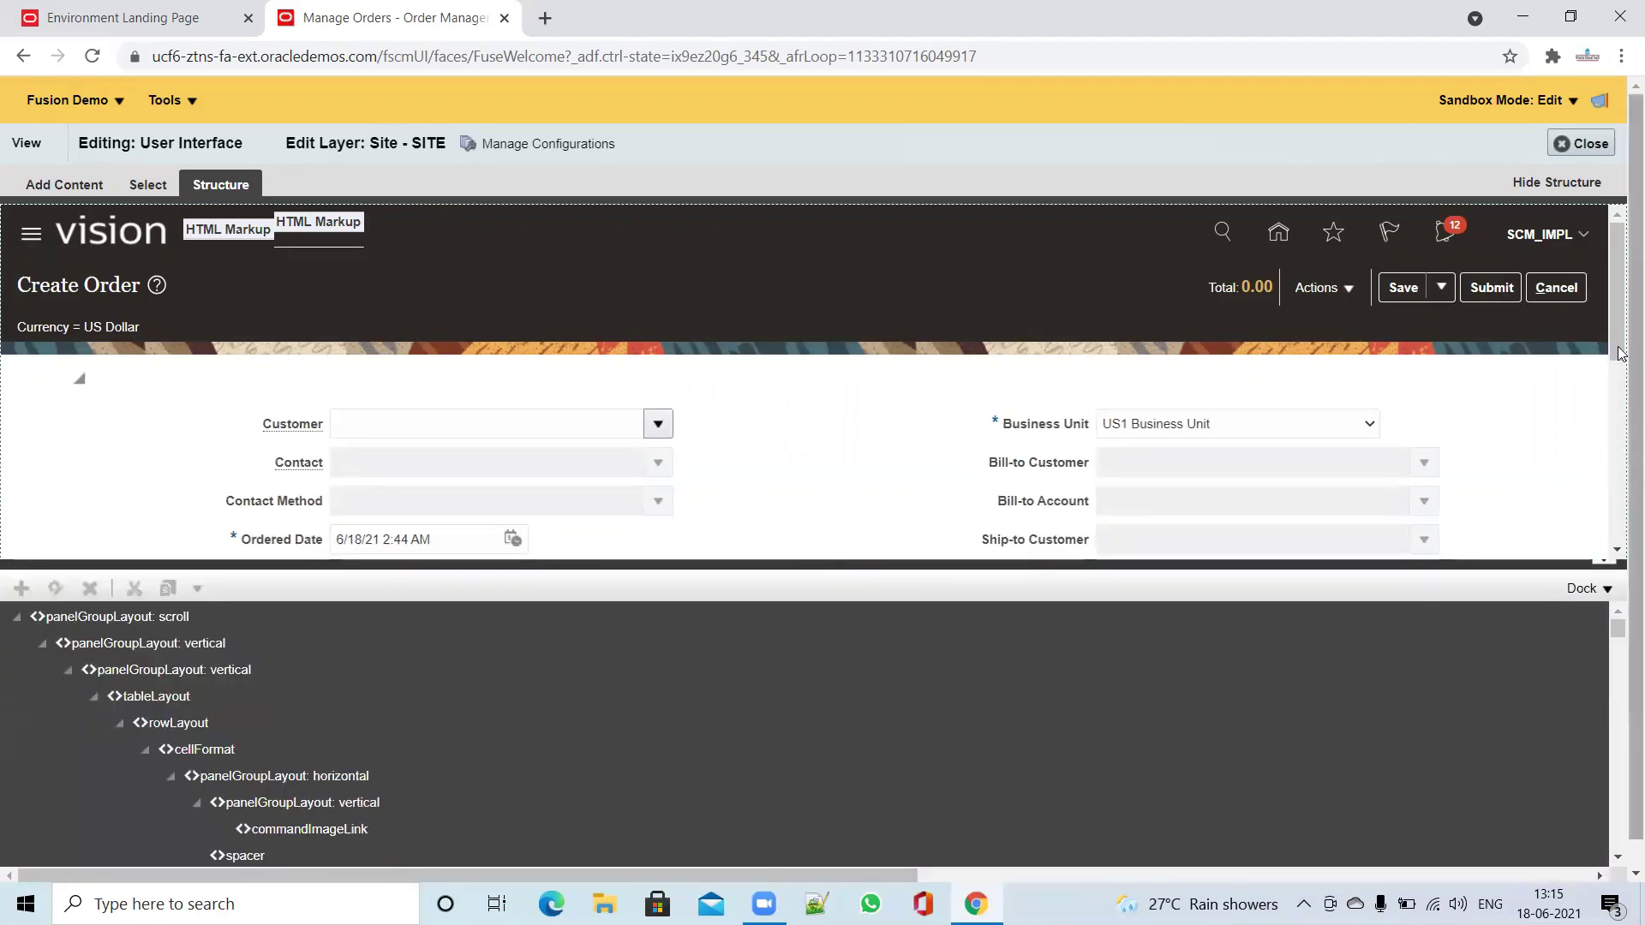
pyautogui.moveTo(1618, 342); pyautogui.dragTo(1618, 392)
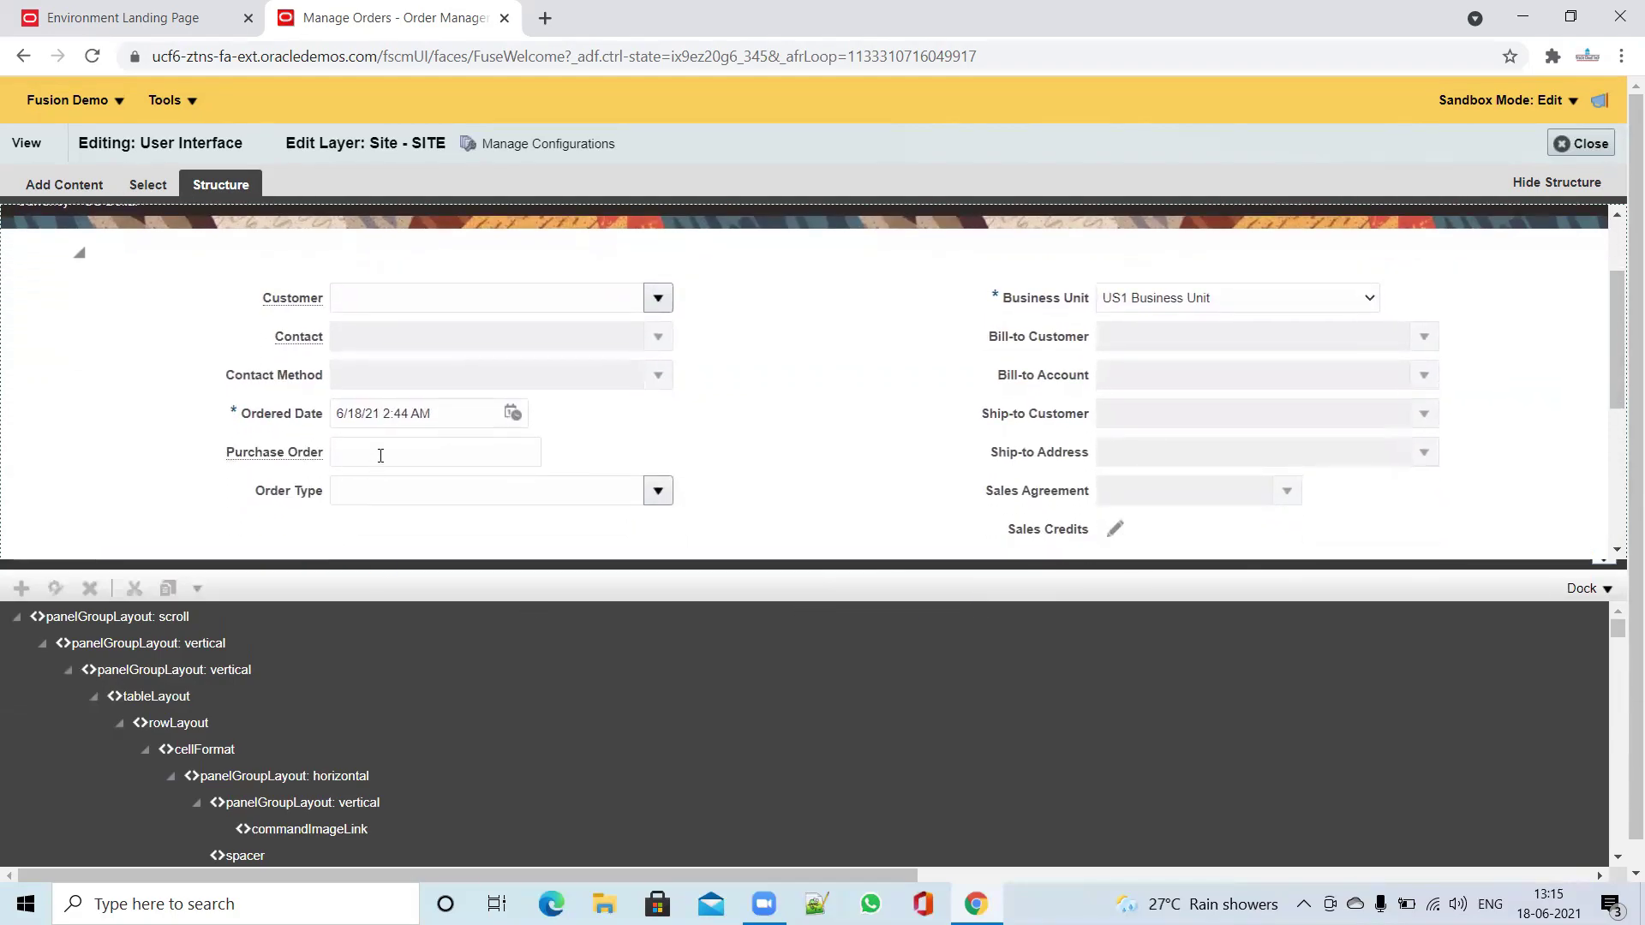
pyautogui.click(377, 454)
pyautogui.click(897, 572)
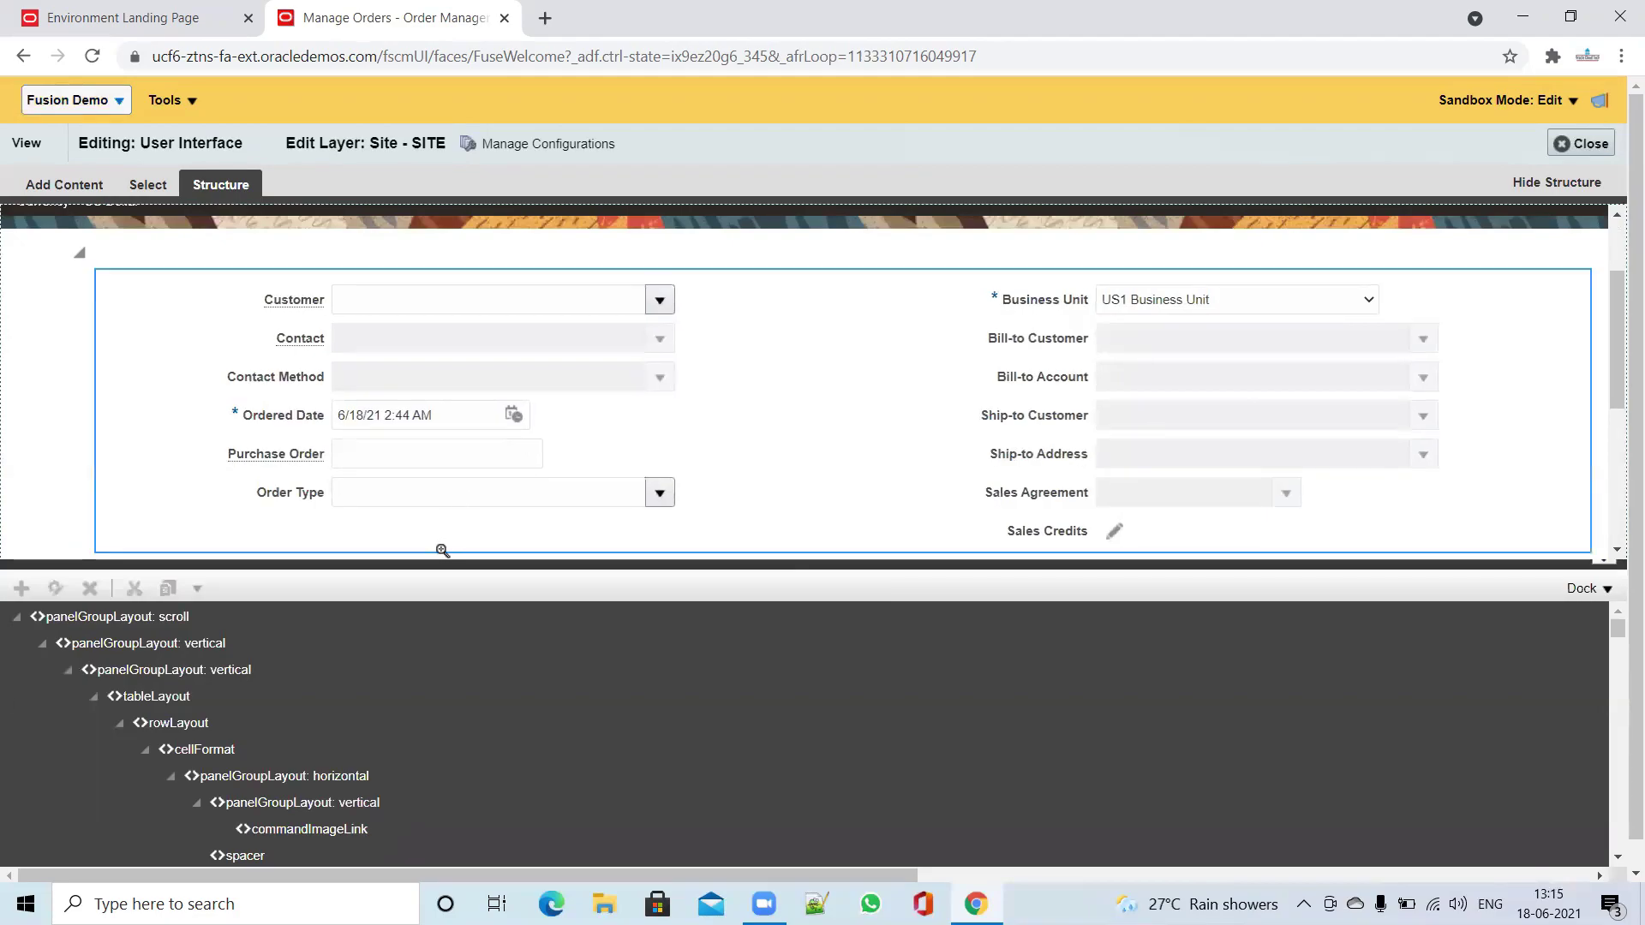
pyautogui.click(407, 467)
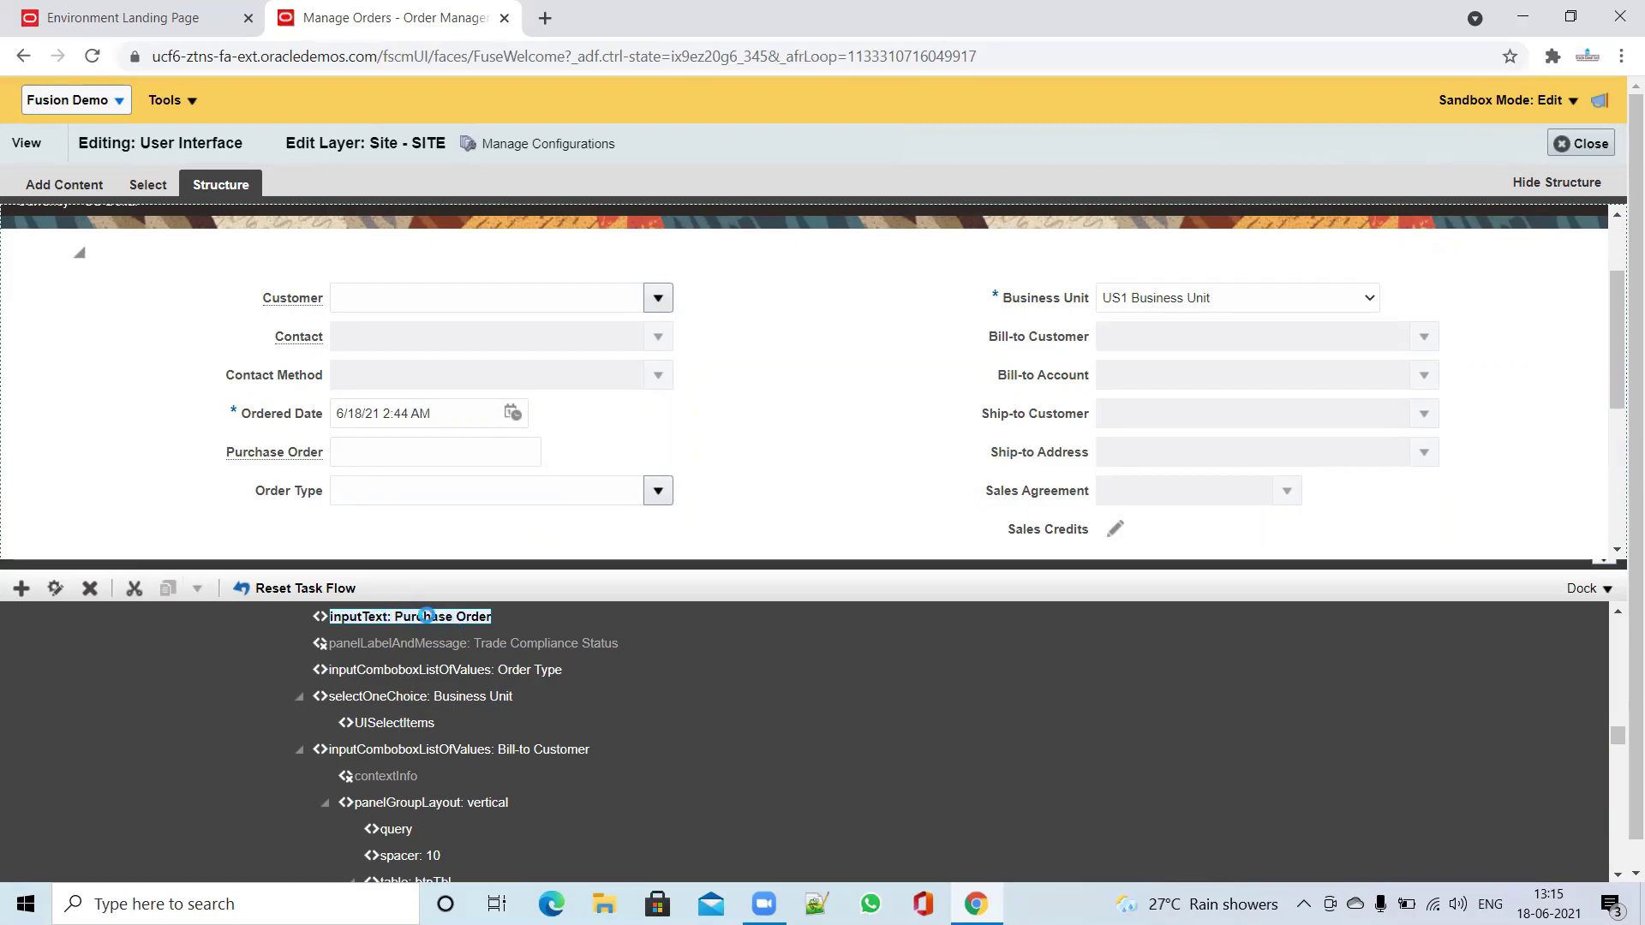
# - Open the Purchase Order component's properties and bring up the expression builder for its Value property
pyautogui.click(55, 590)
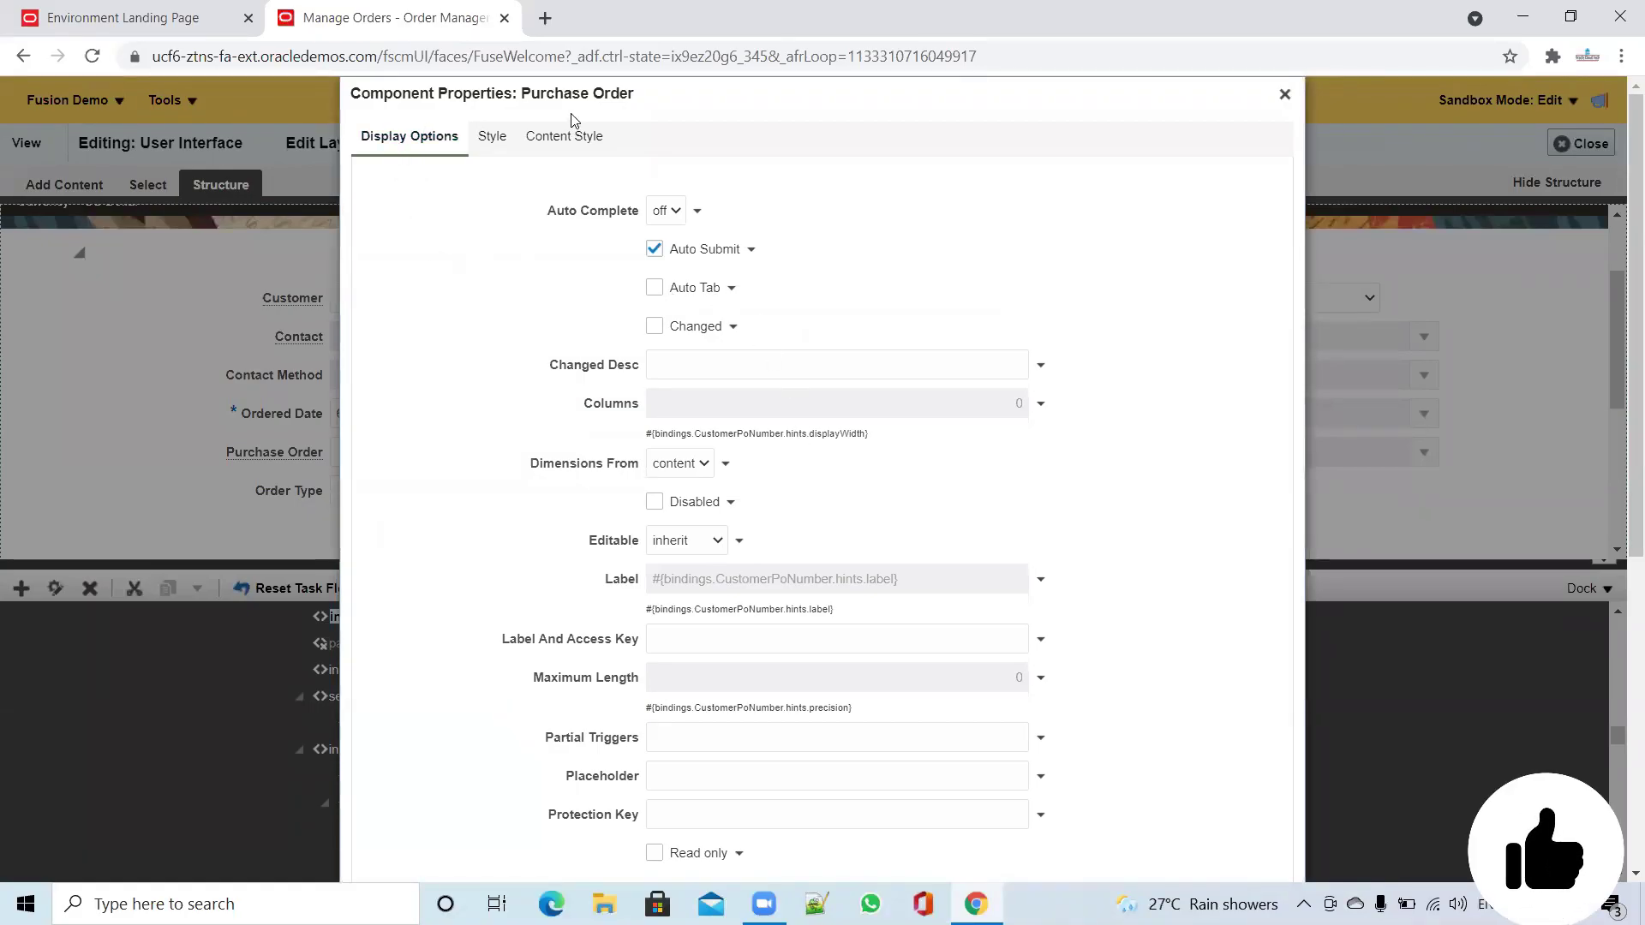
pyautogui.scroll(-1, 1078, 505)
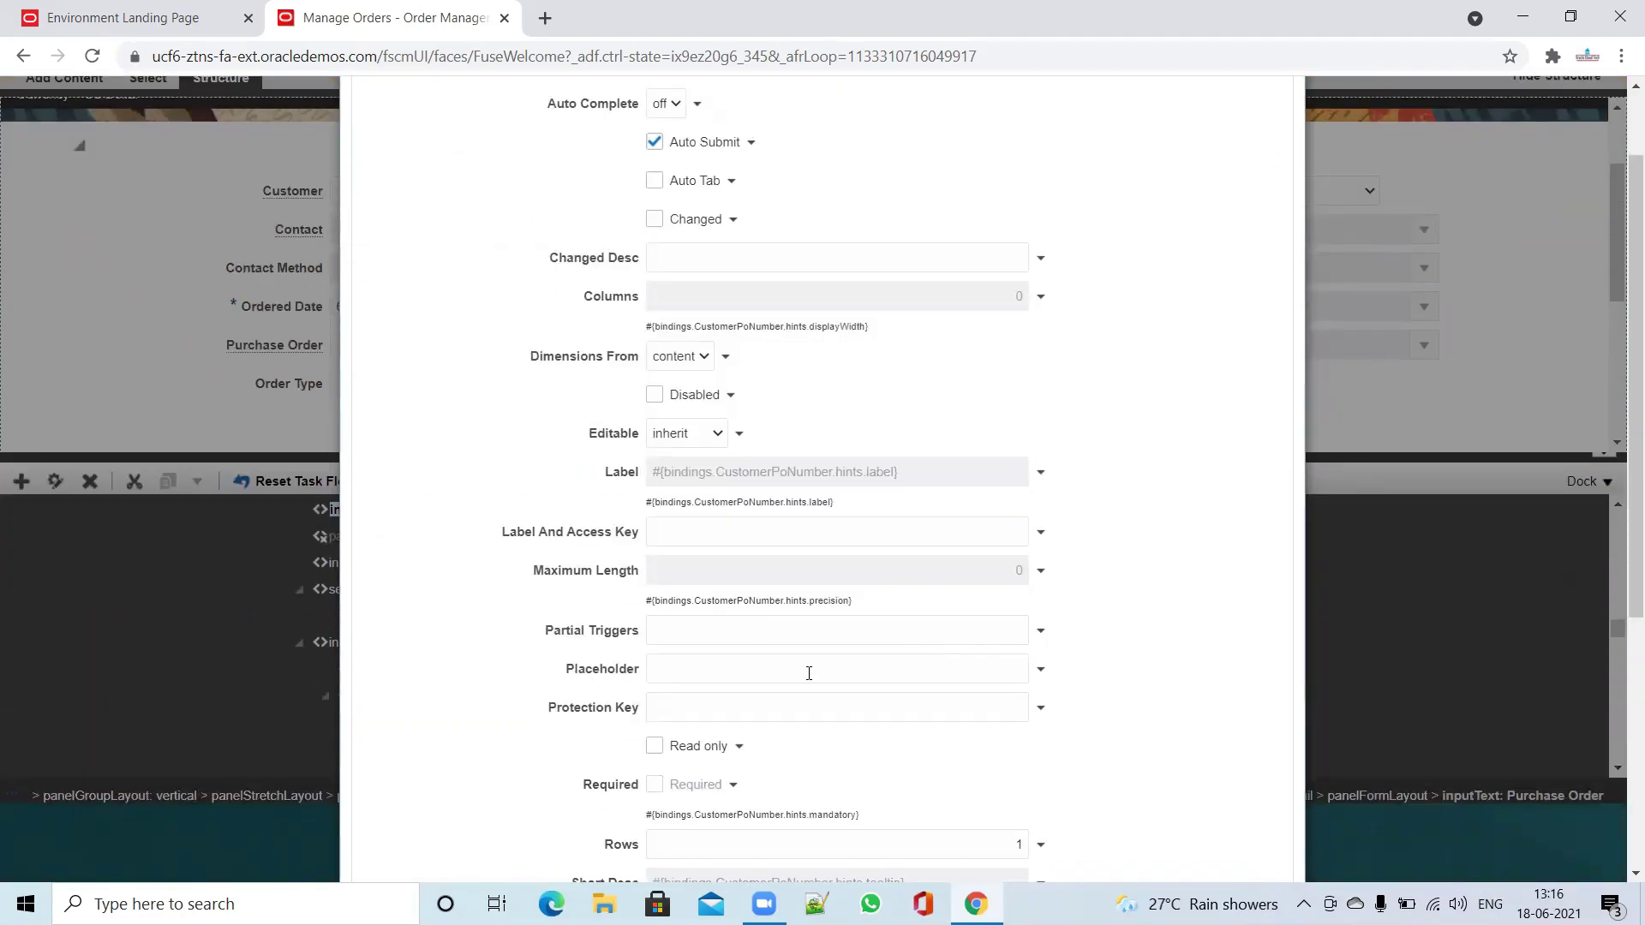
pyautogui.scroll(-1, 1120, 510)
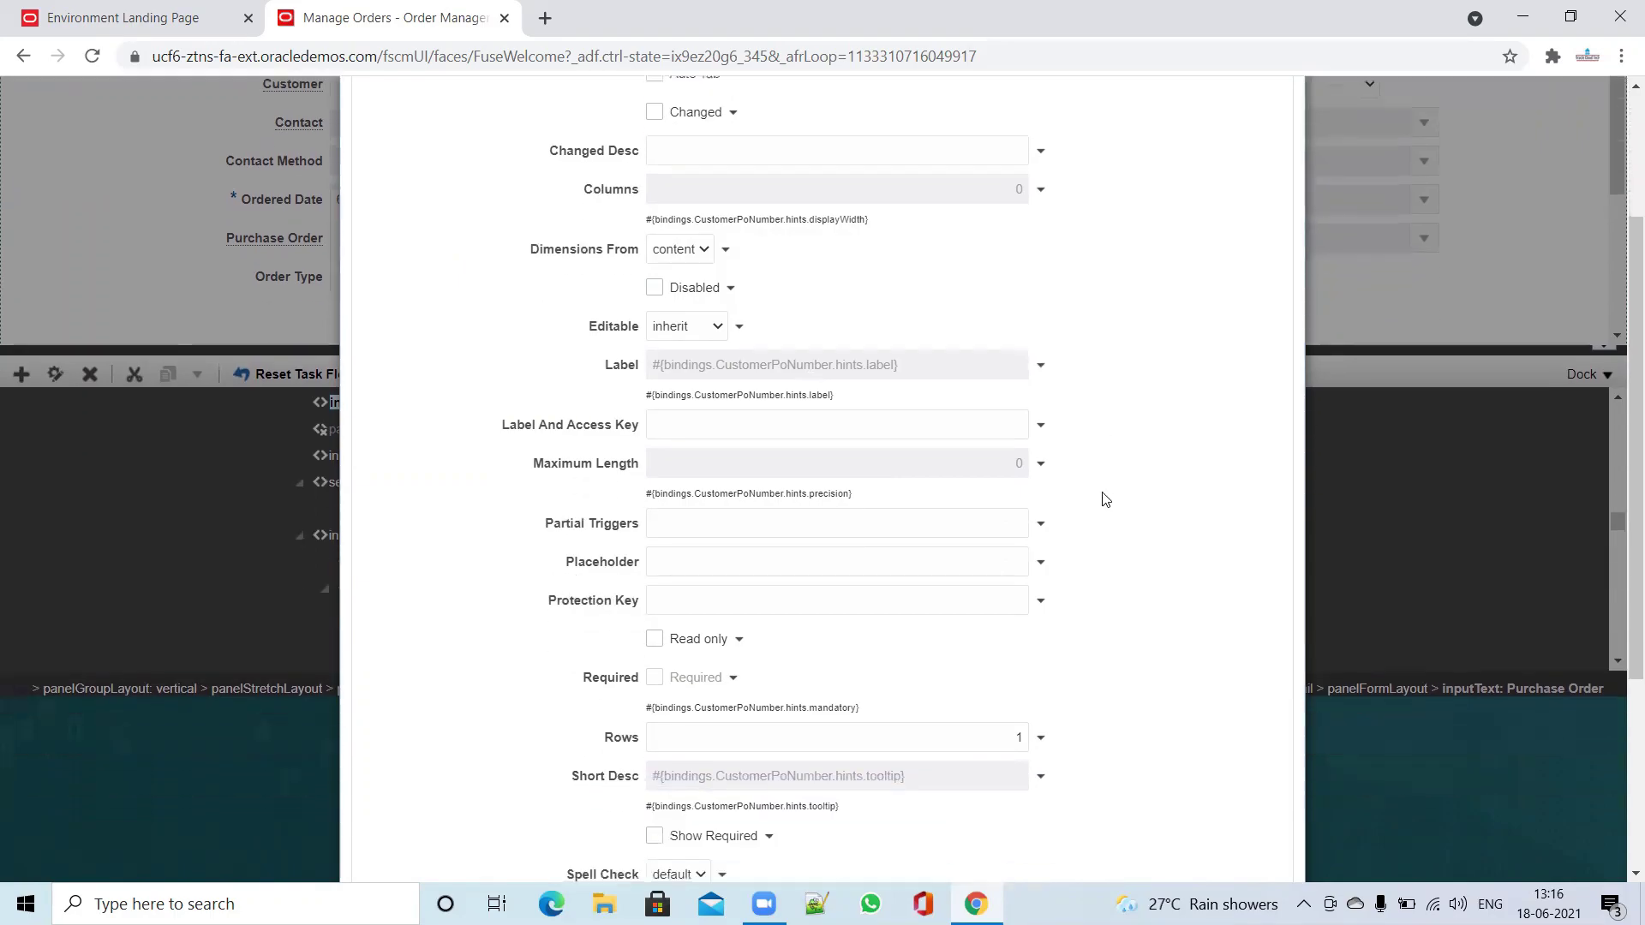
pyautogui.scroll(-1, 1121, 484)
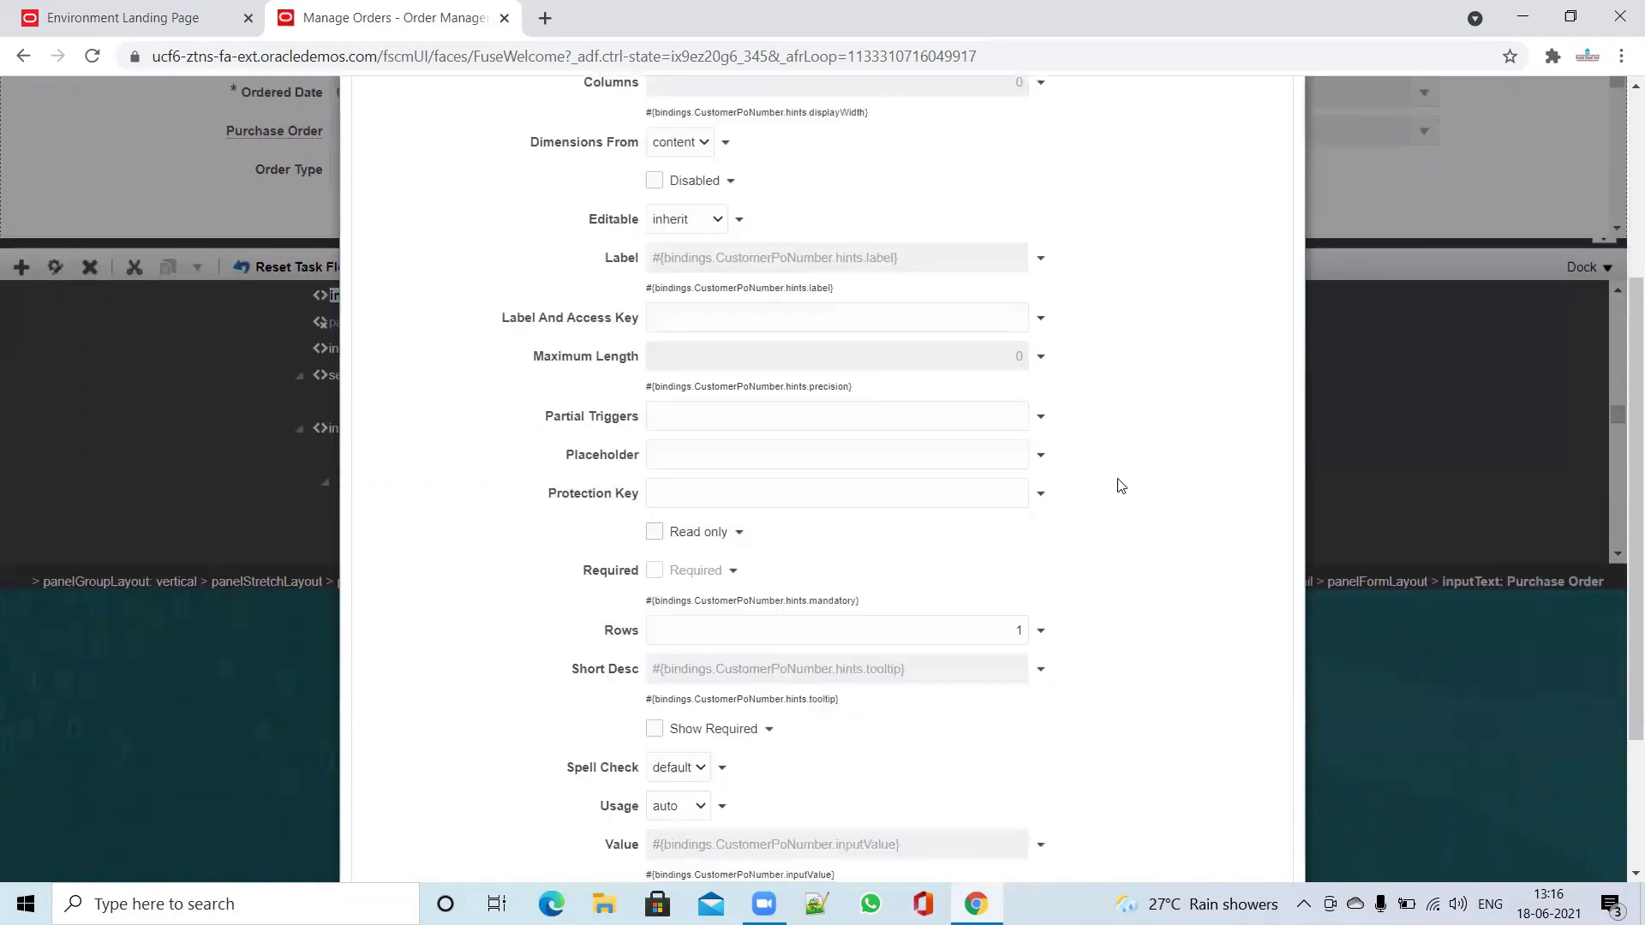
pyautogui.scroll(-1, 1121, 486)
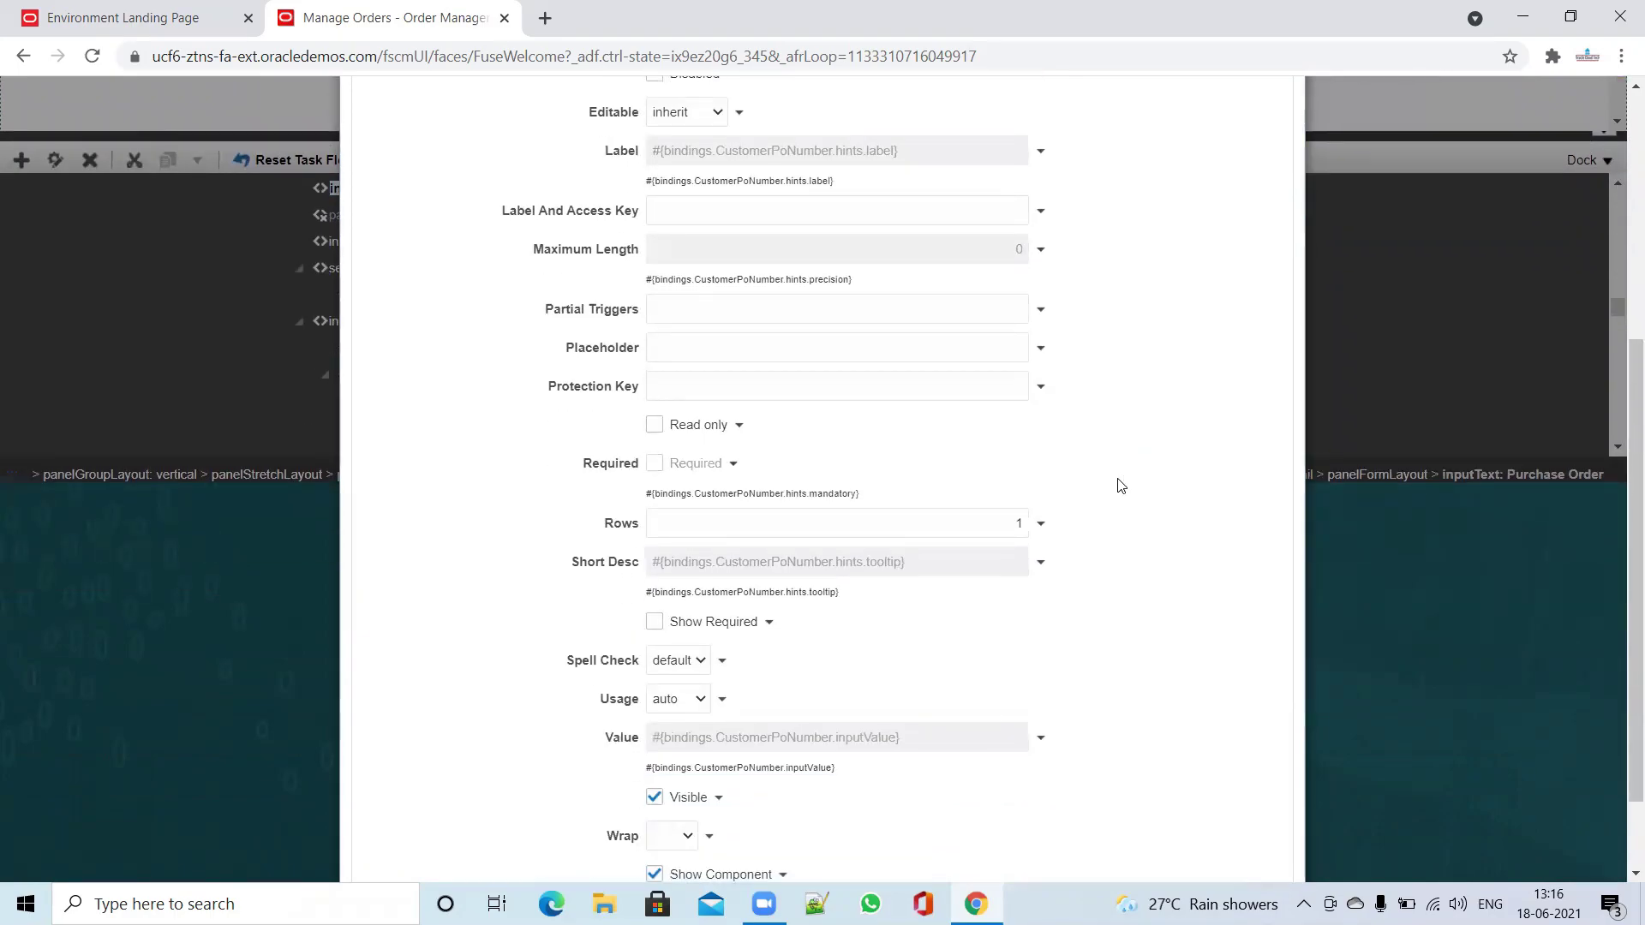
pyautogui.scroll(-1, 1121, 486)
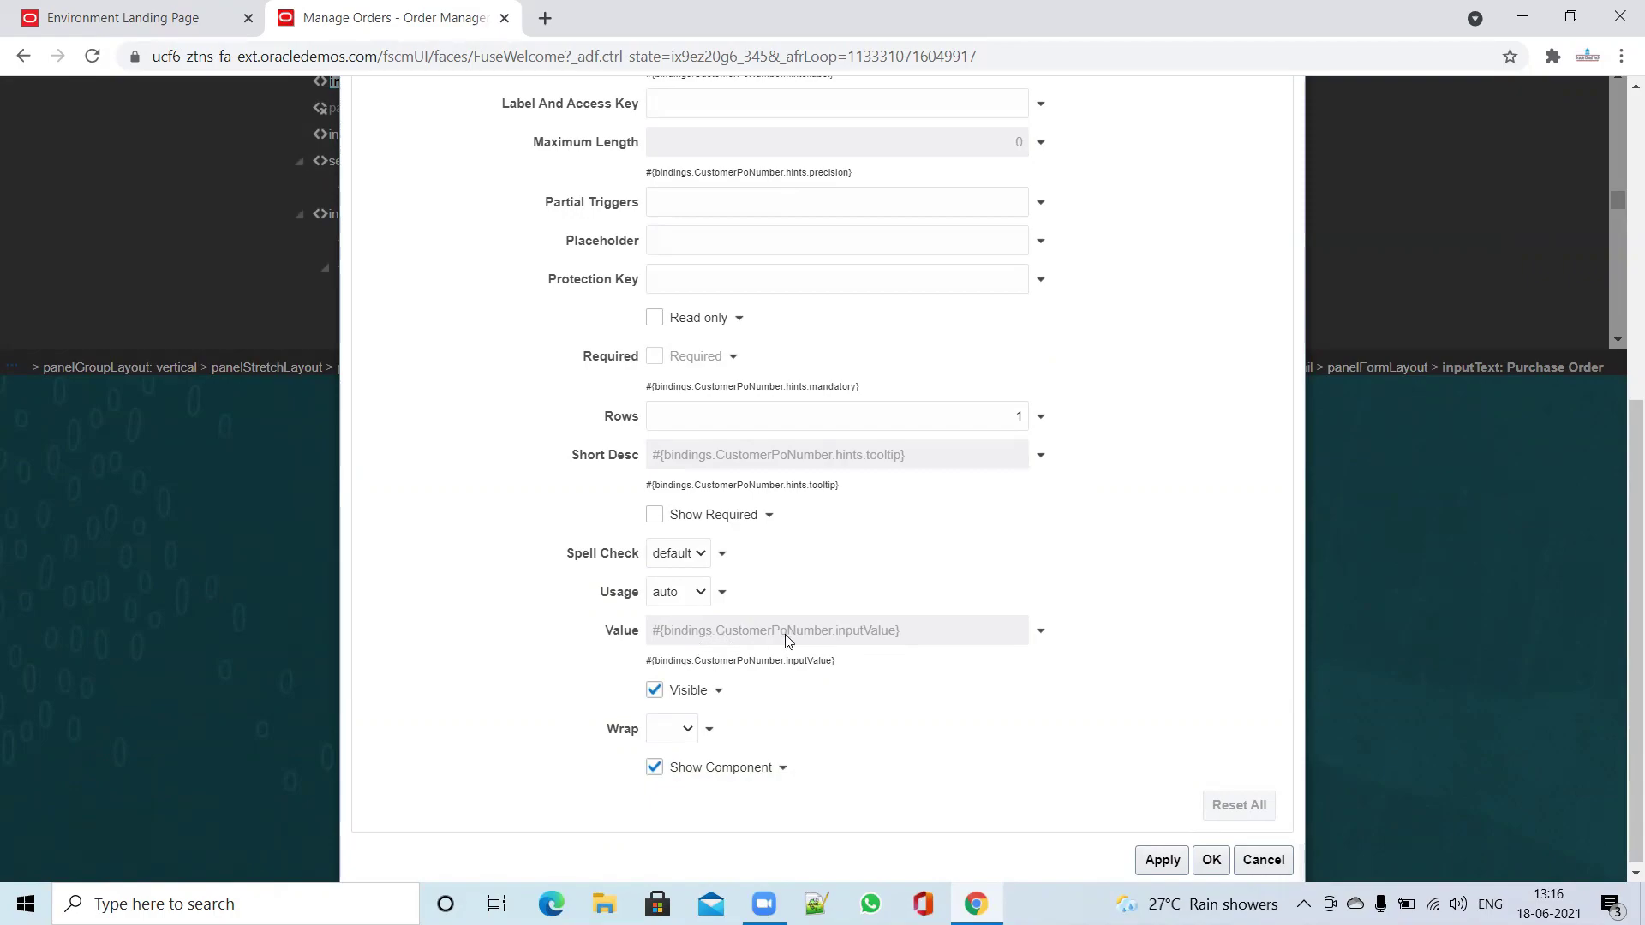
pyautogui.click(1040, 631)
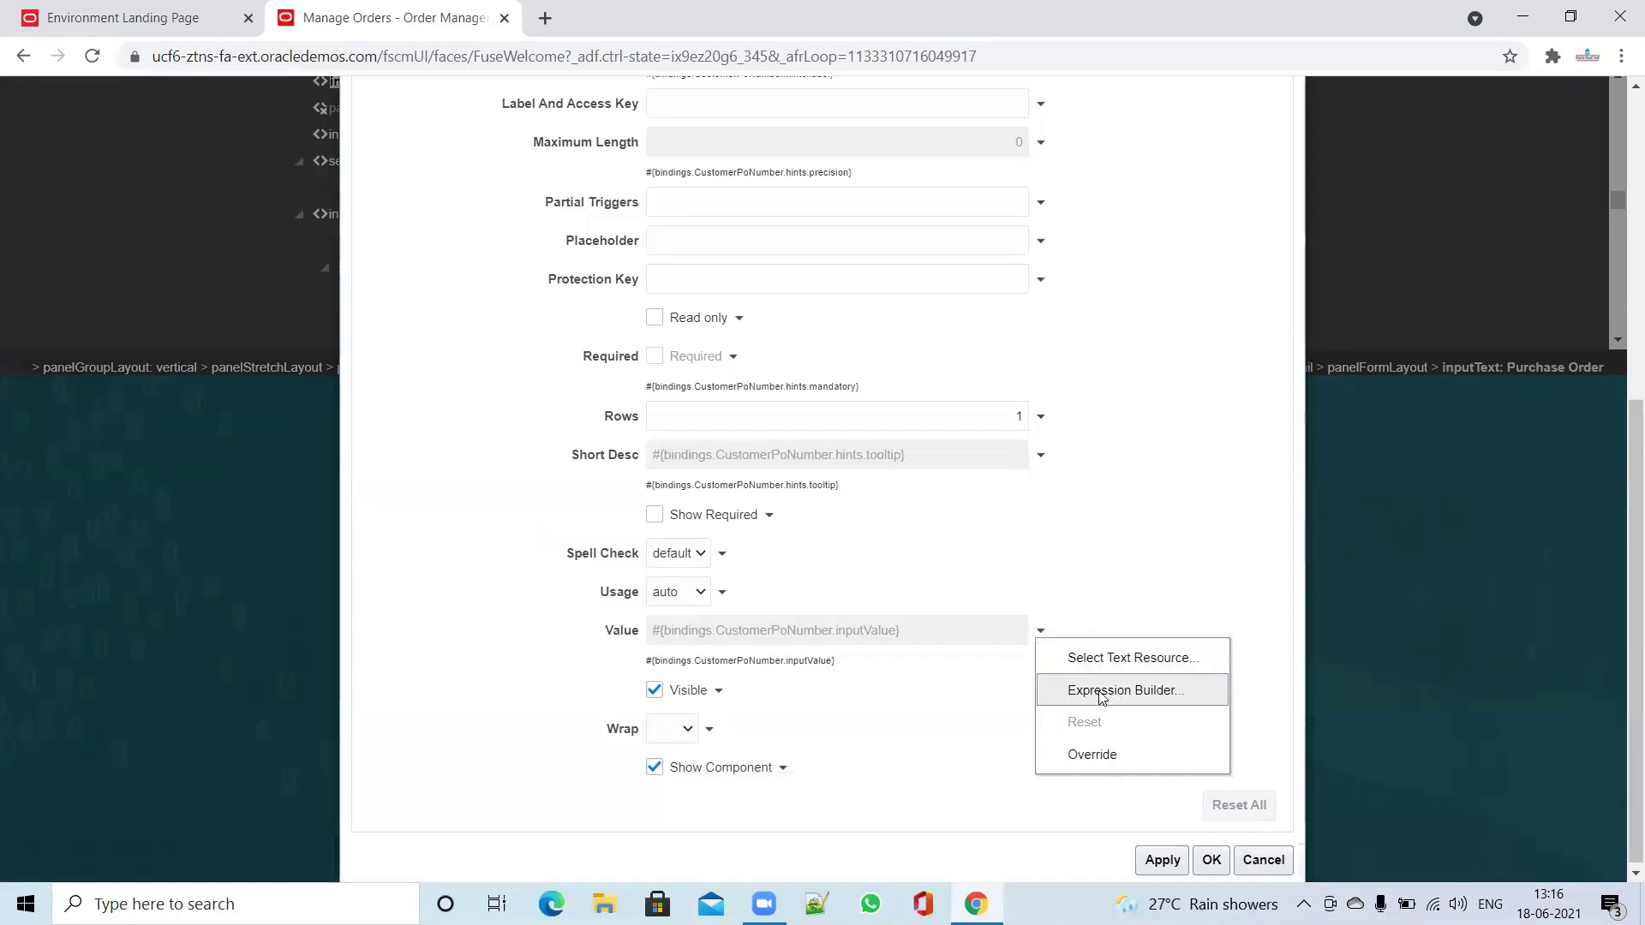
pyautogui.click(1100, 690)
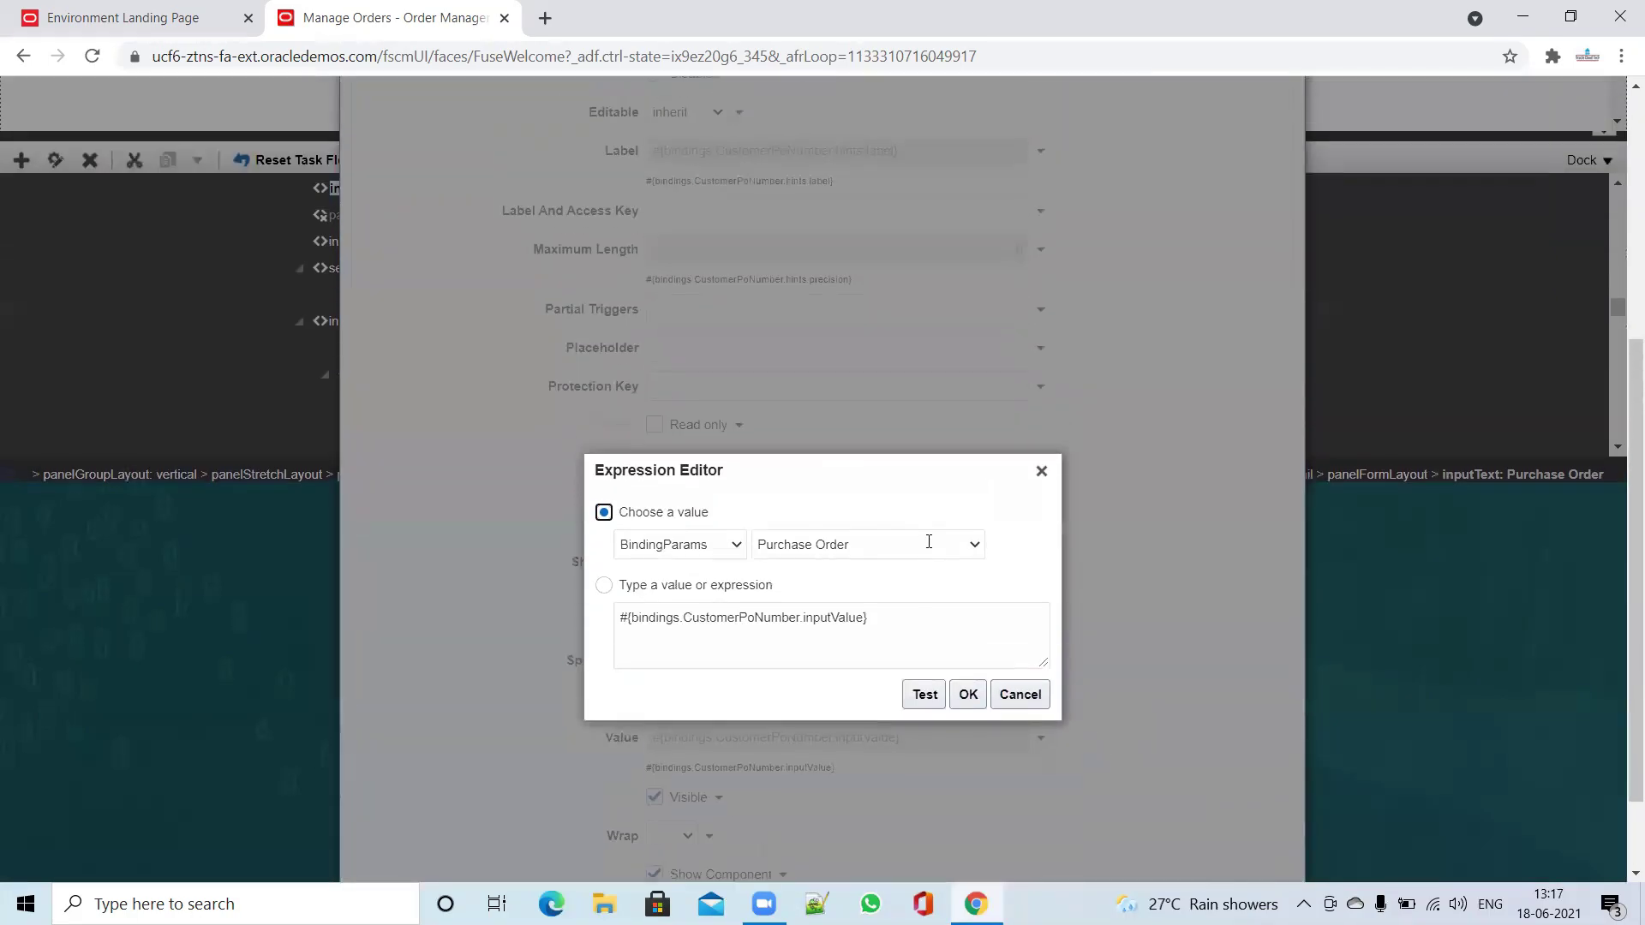
# - Insert securityContext.userName at the start of the Value expression, inside the opening brace
pyautogui.press('super')
pyautogui.press('super')
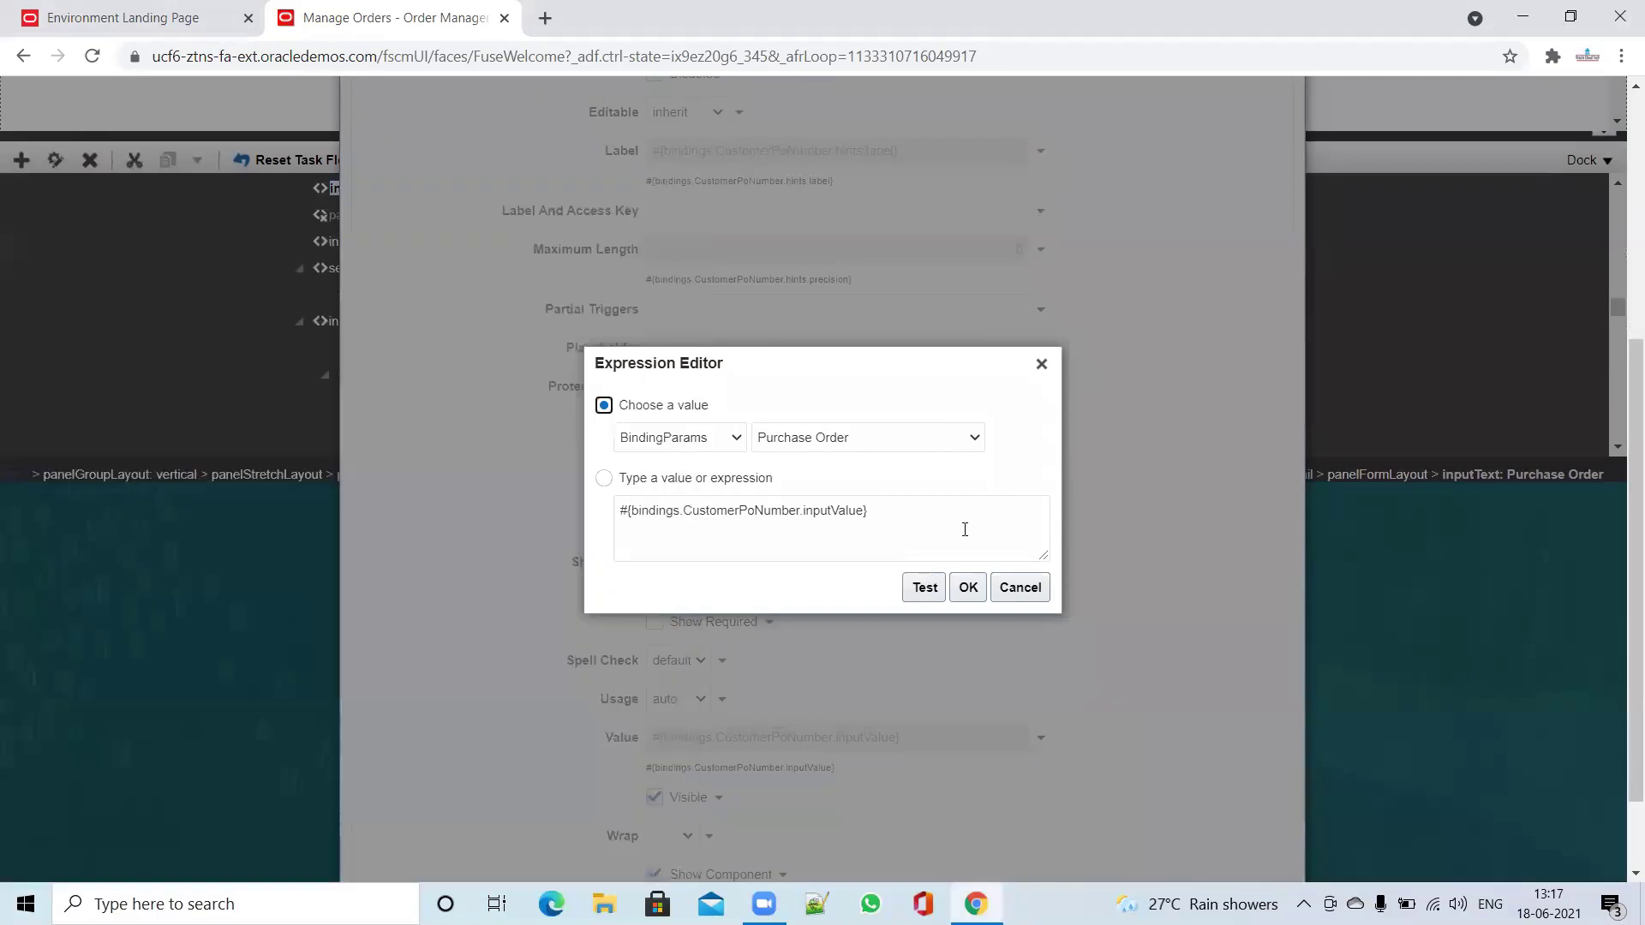
pyautogui.hotkey('ctrl', '+')
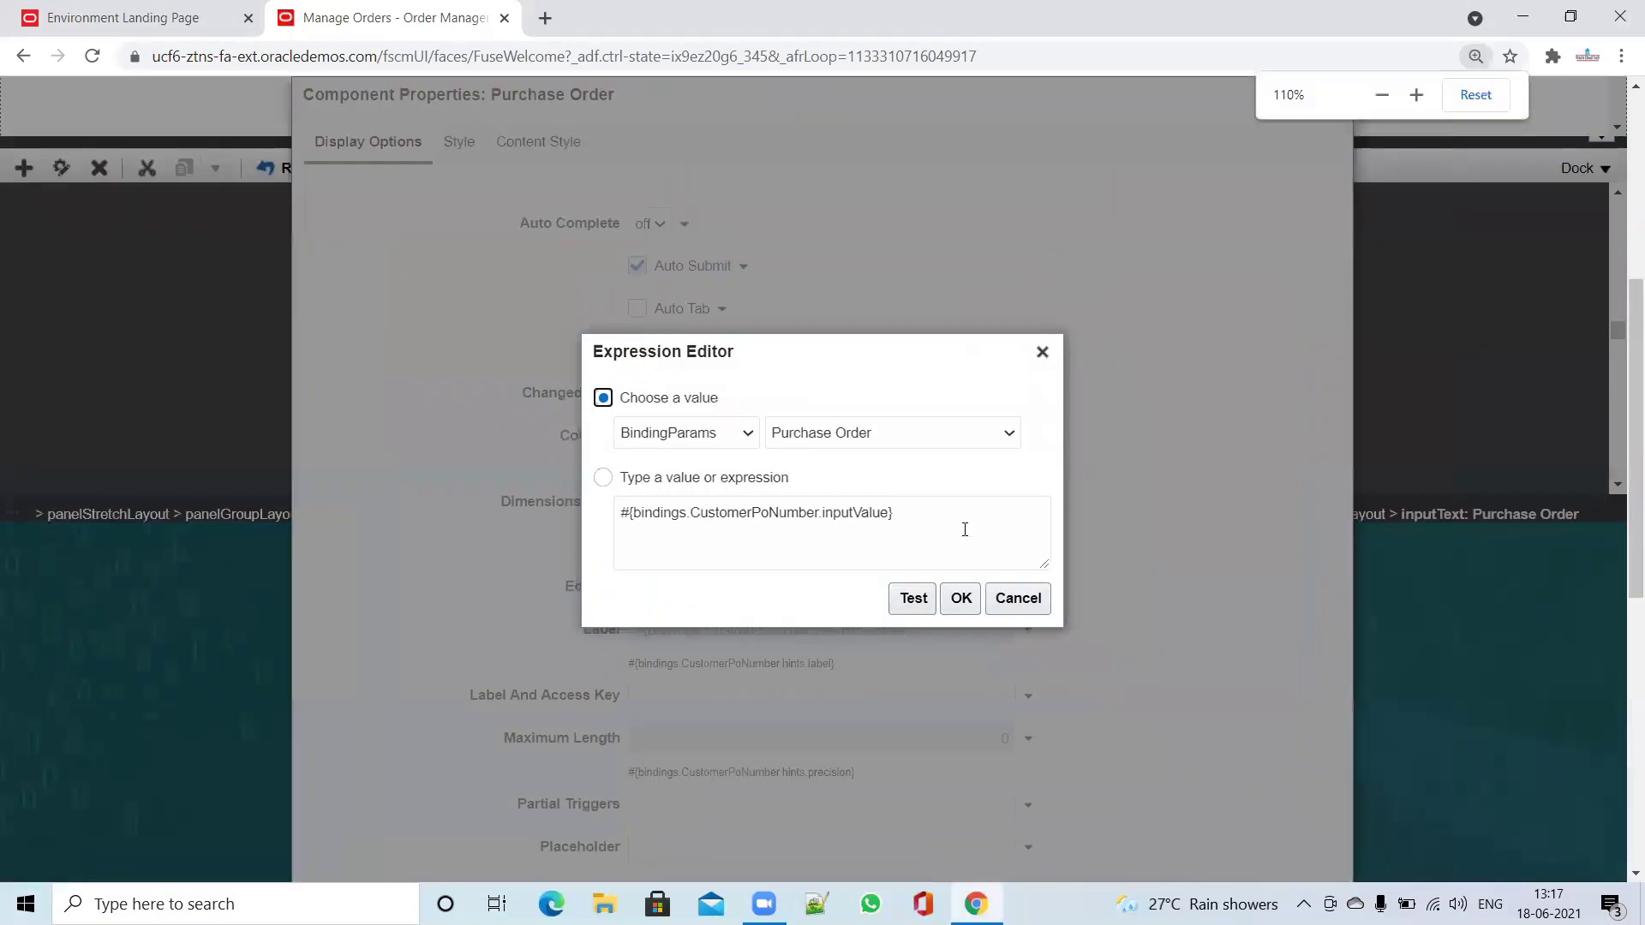
pyautogui.hotkey('ctrl', '+')
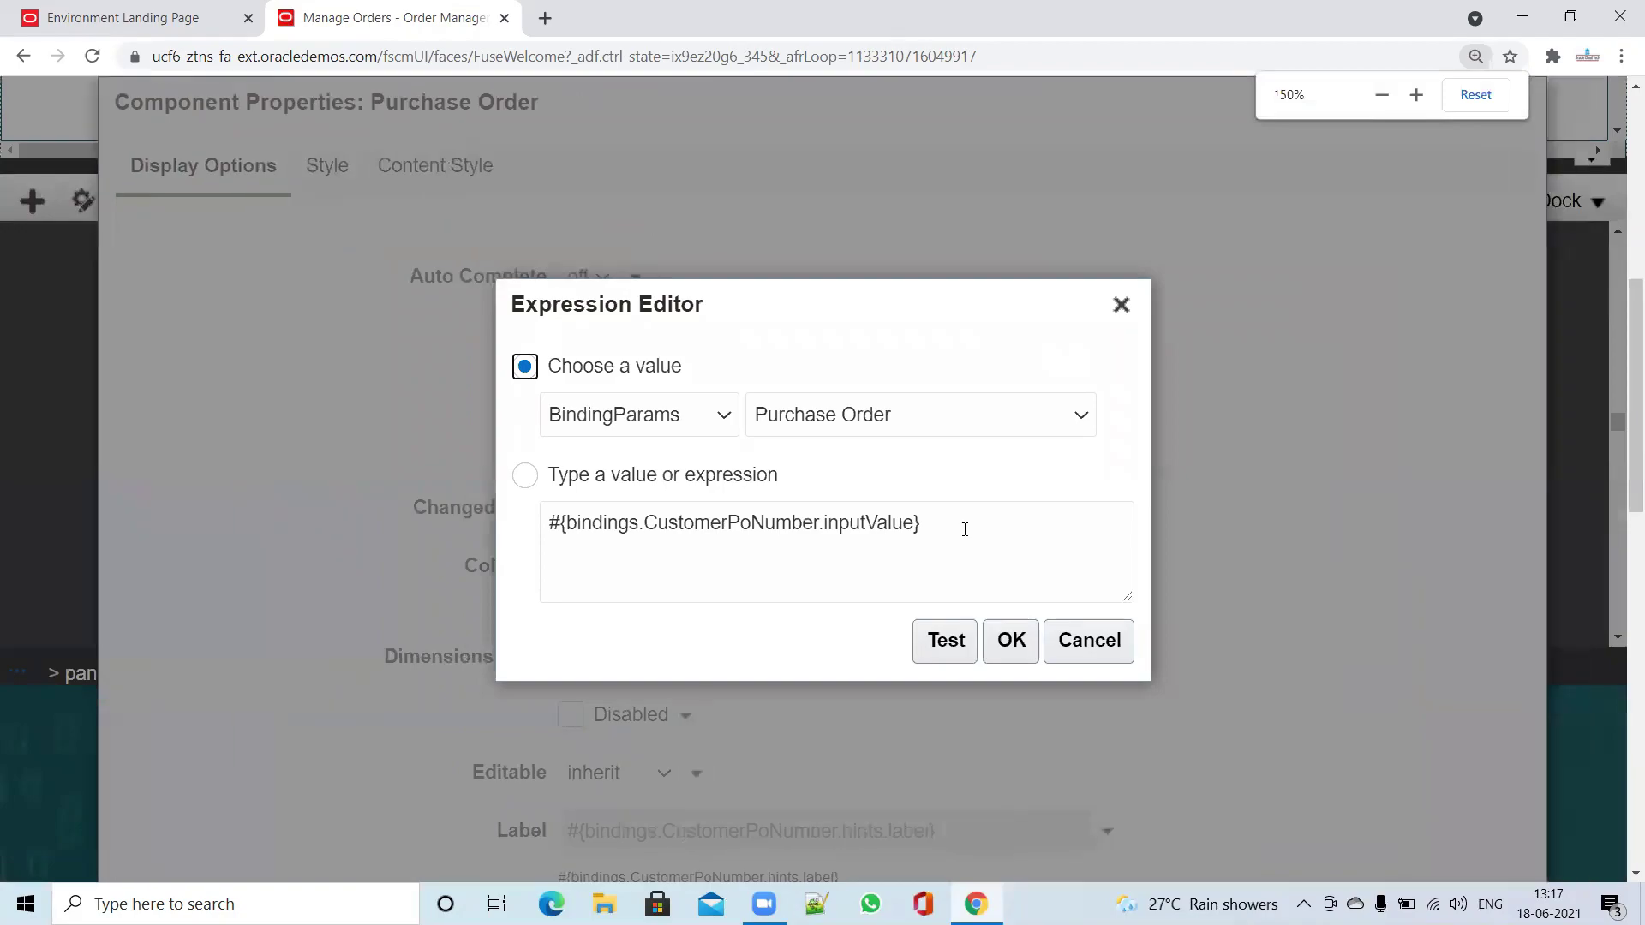
pyautogui.click(931, 527)
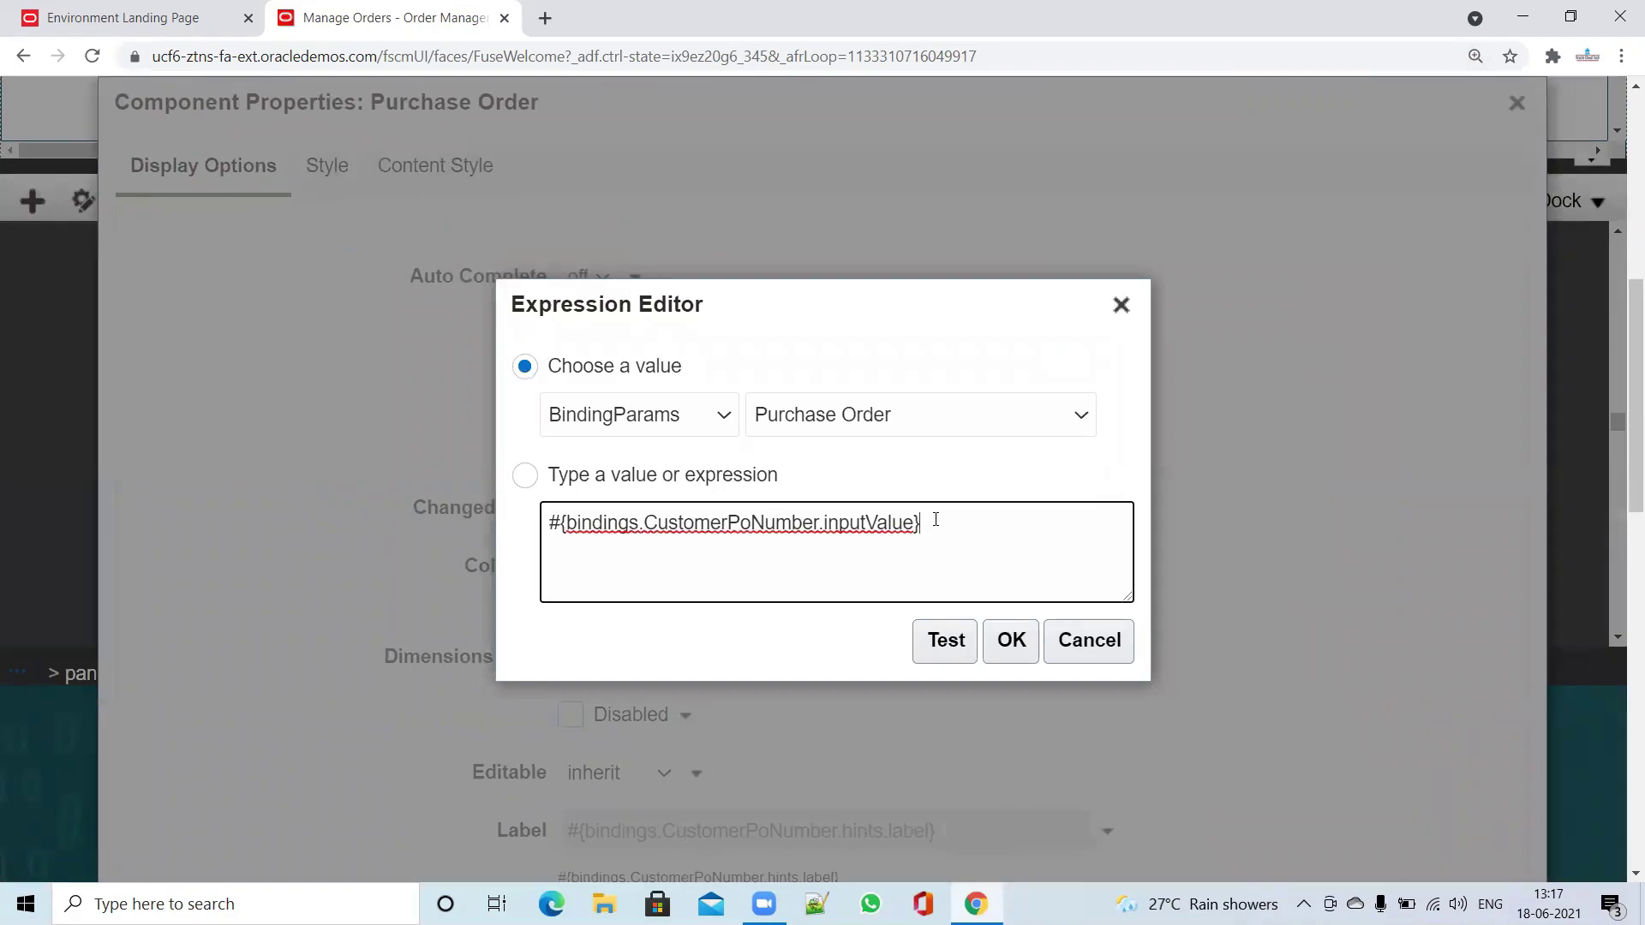
pyautogui.click(573, 524)
pyautogui.write('securit')
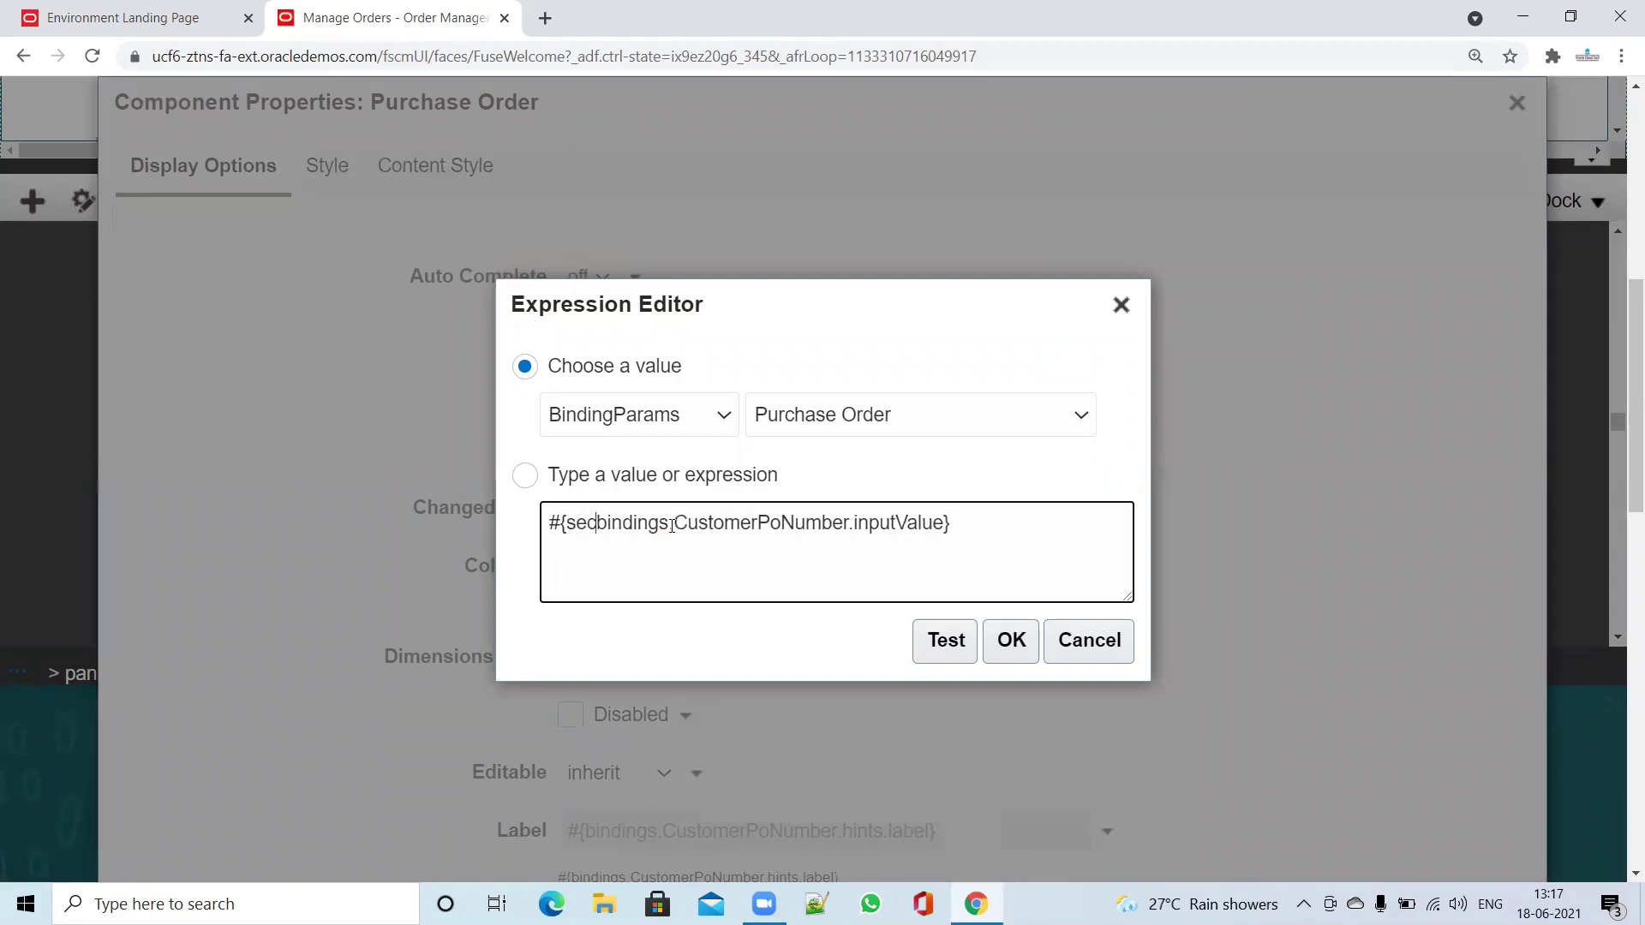
pyautogui.write('y')
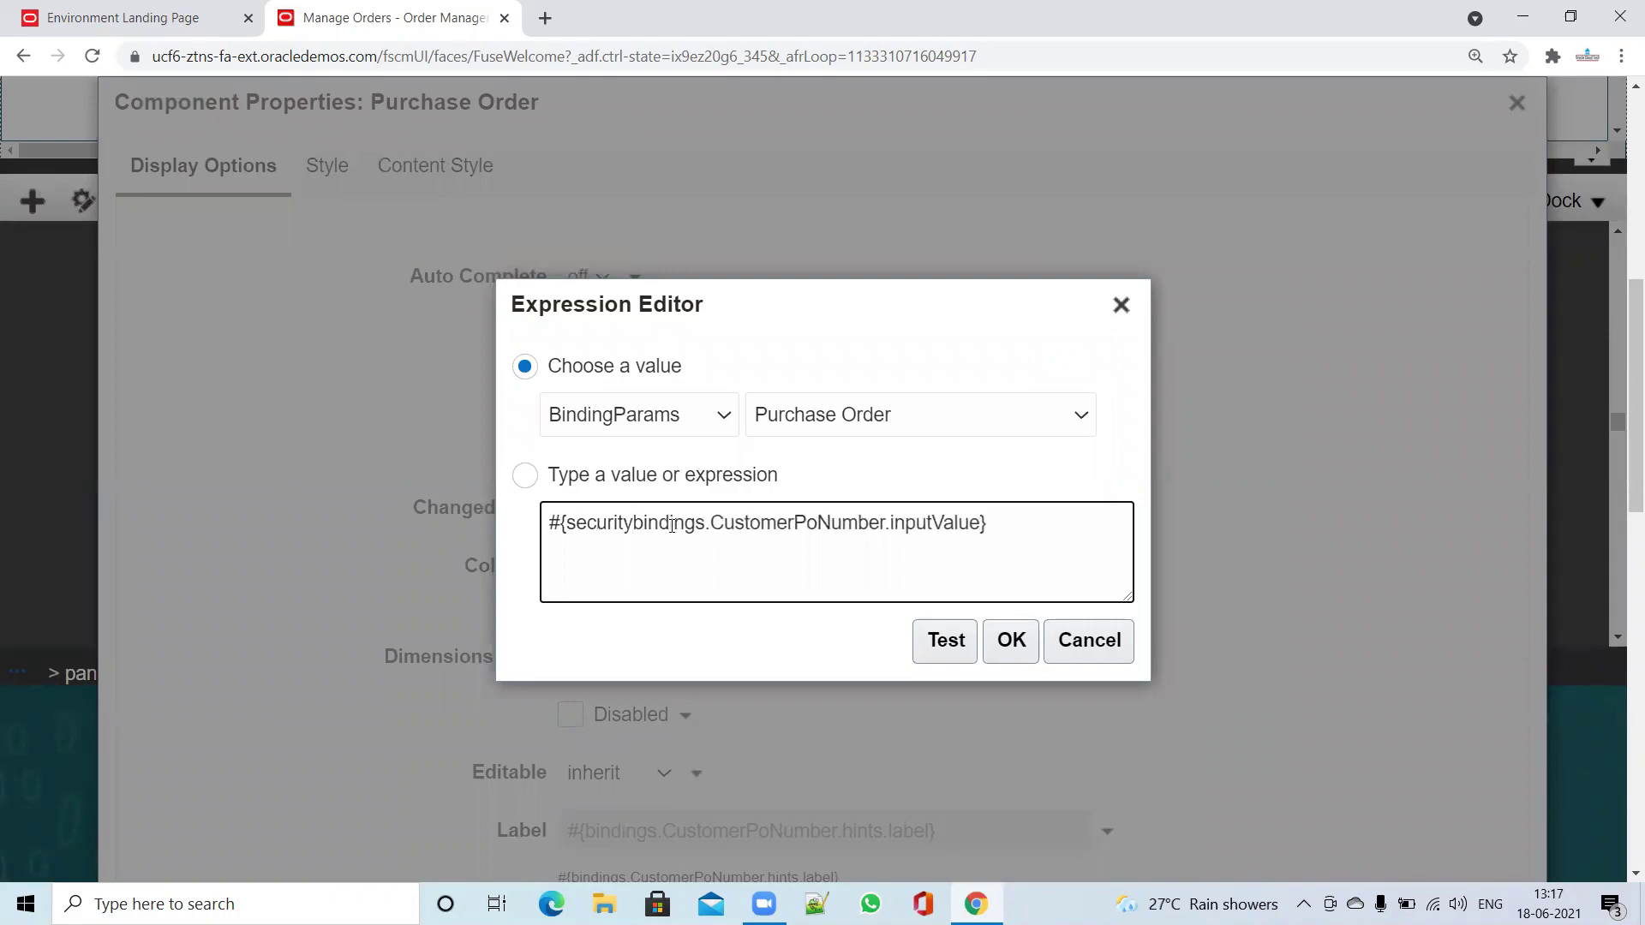
pyautogui.write('Context')
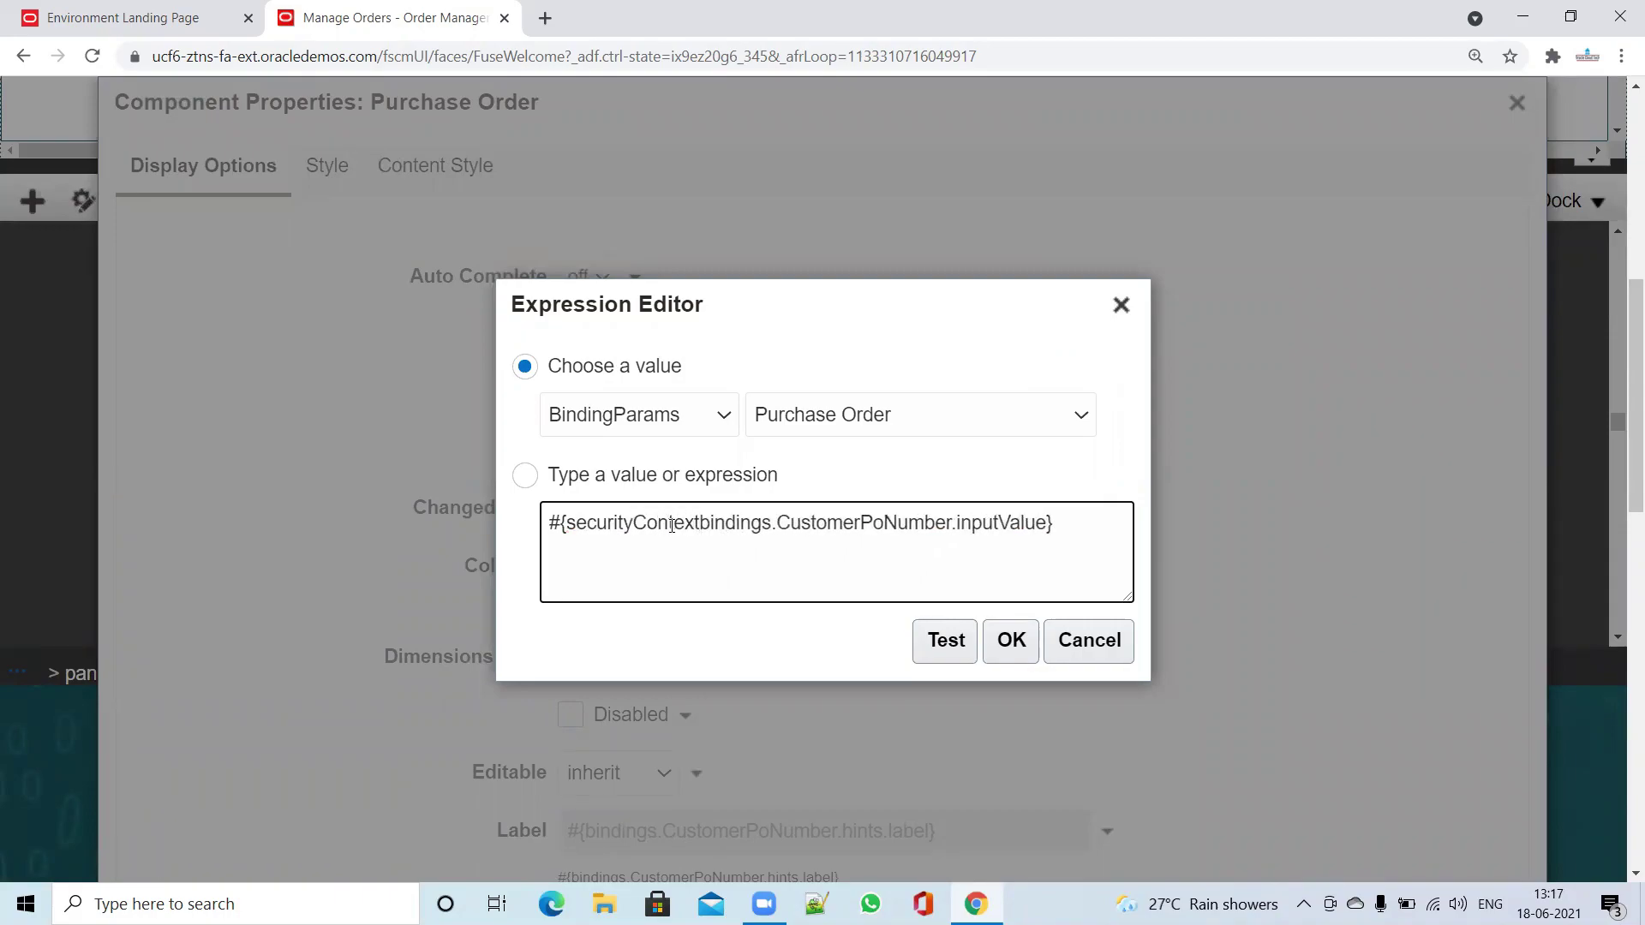
pyautogui.write('.user')
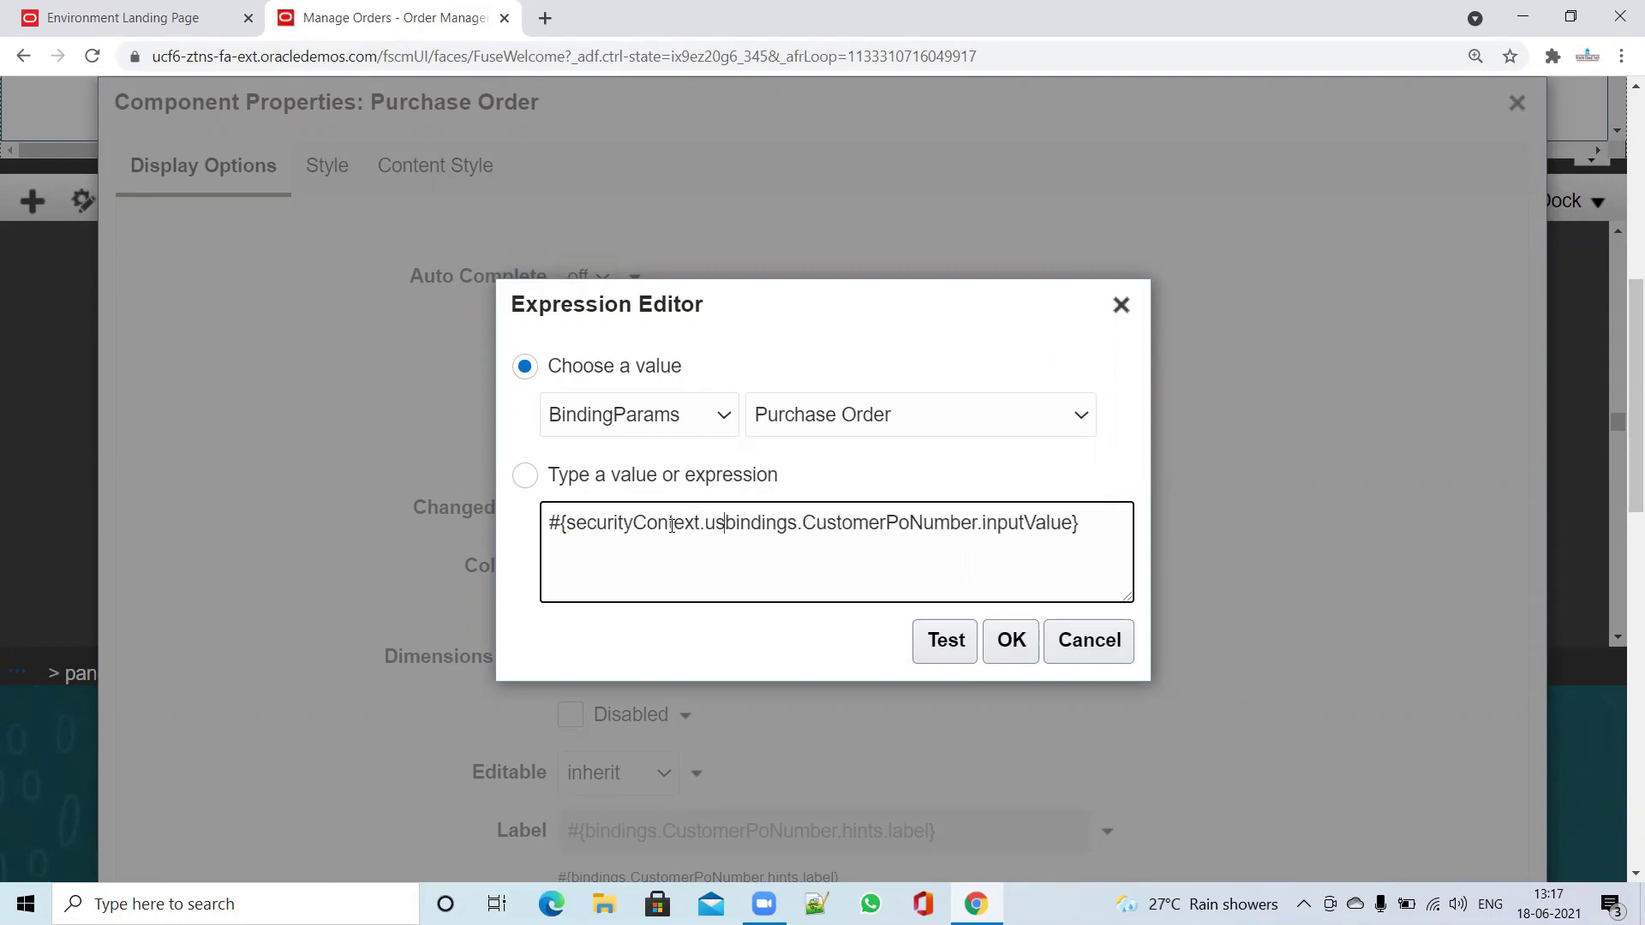
pyautogui.write('name')
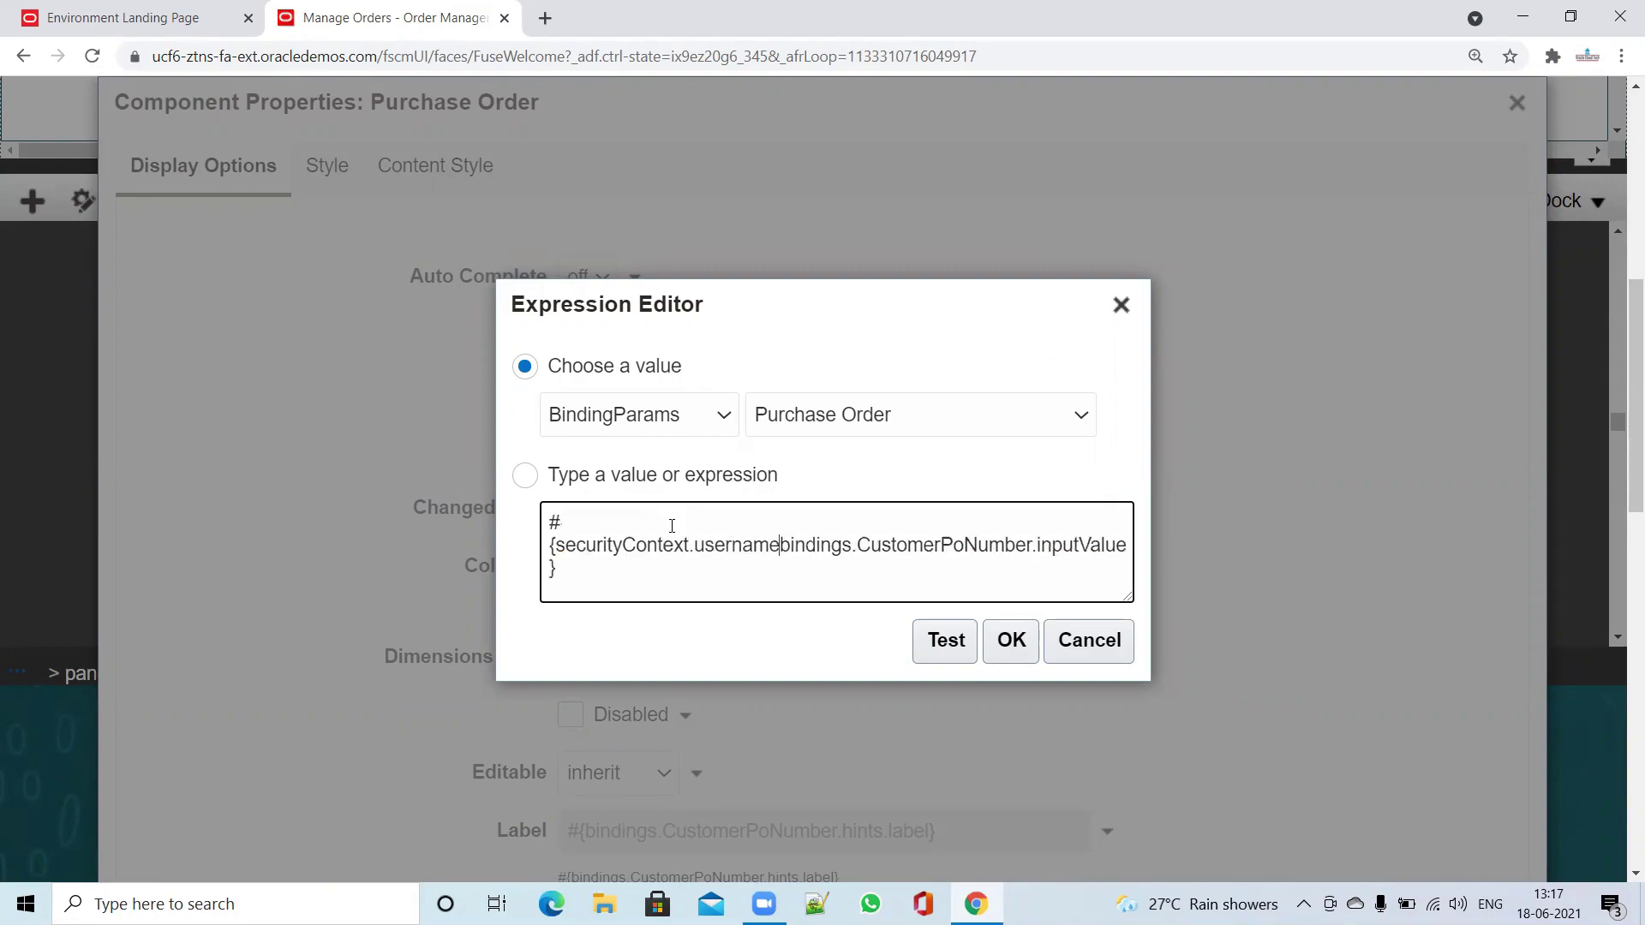
pyautogui.press('BackSpace')
pyautogui.press('BackSpace')
pyautogui.press('BackSpace')
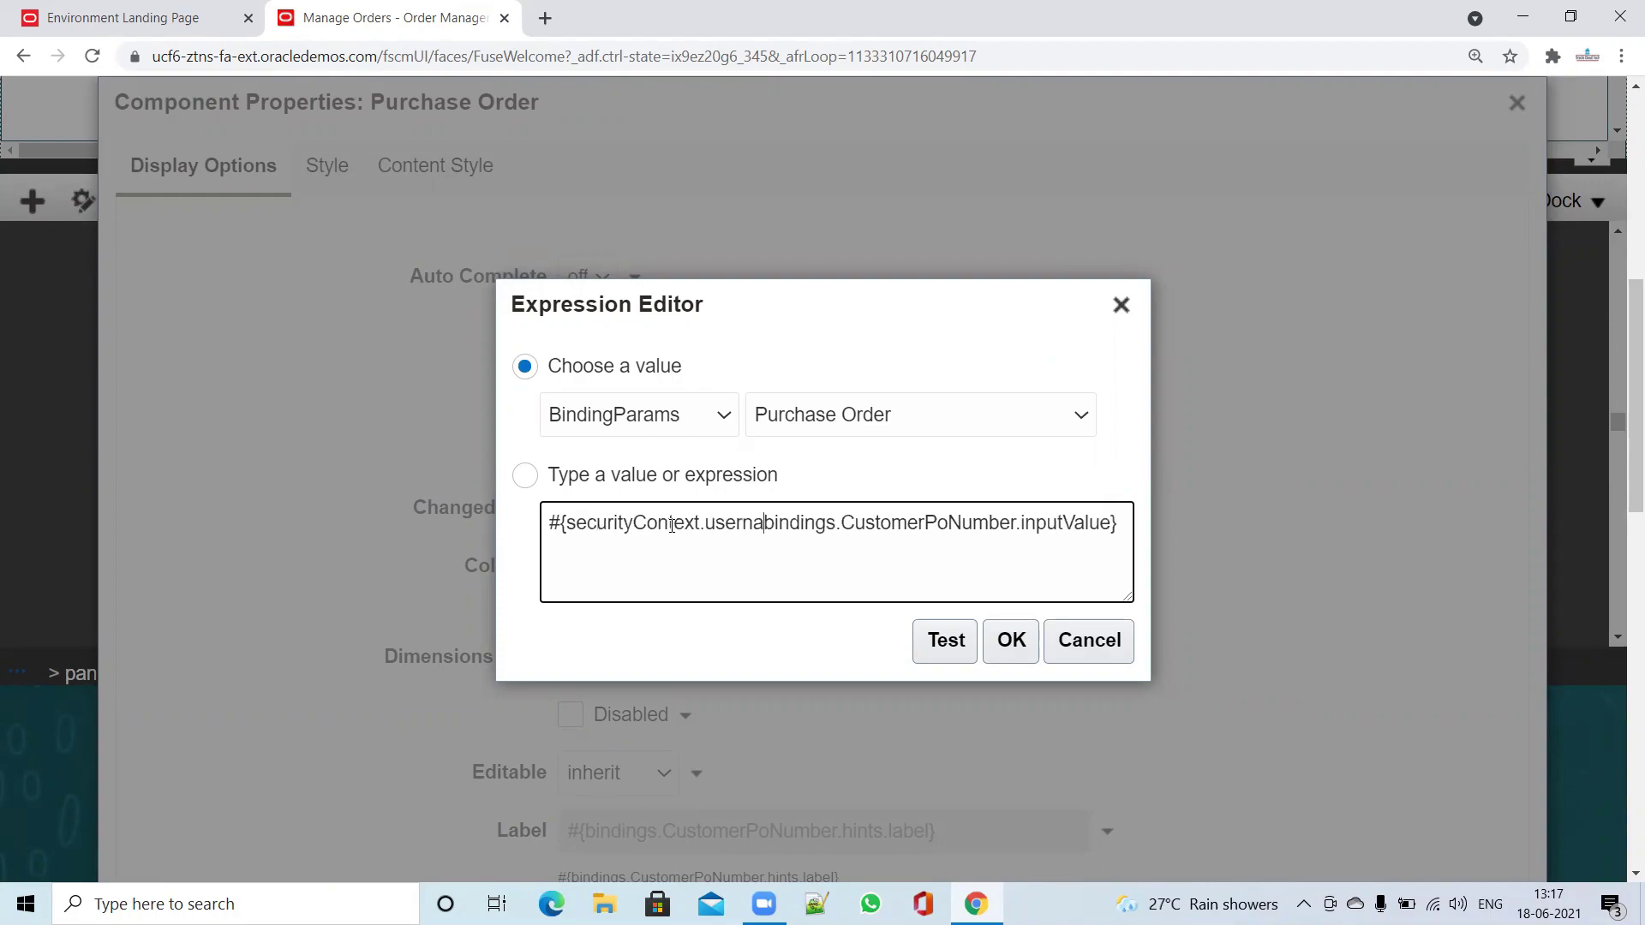
pyautogui.press('BackSpace')
pyautogui.write('Name')
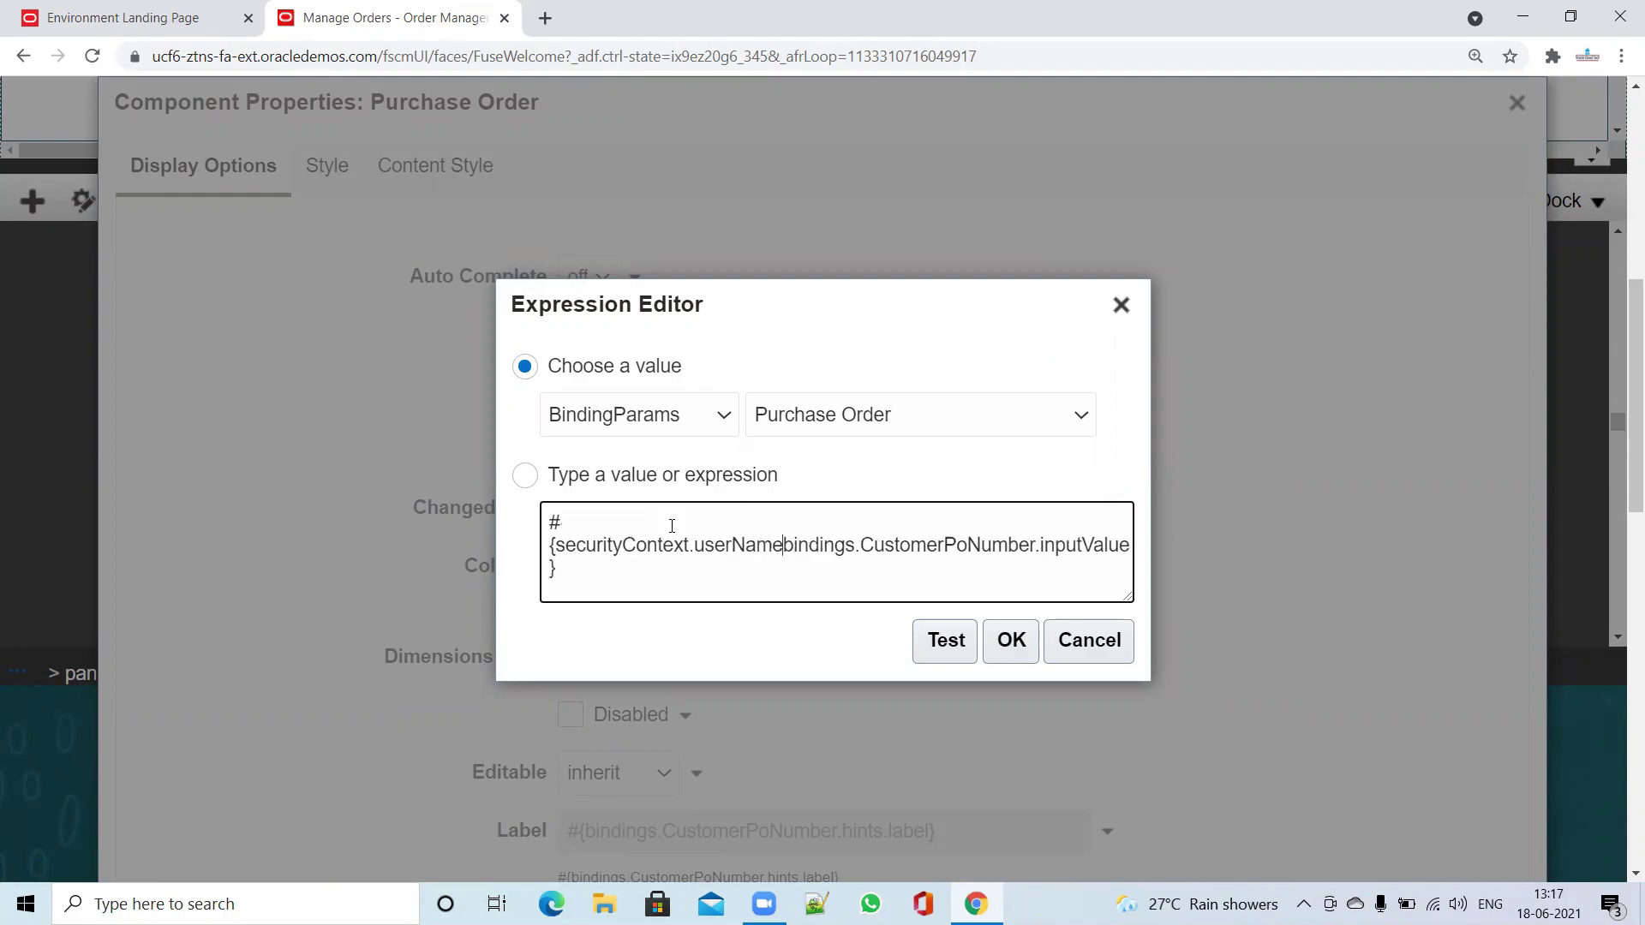
# - Compare the user name with =='SCM_IMPL' and enclose the whole comparison in parentheses
pyautogui.write('==')
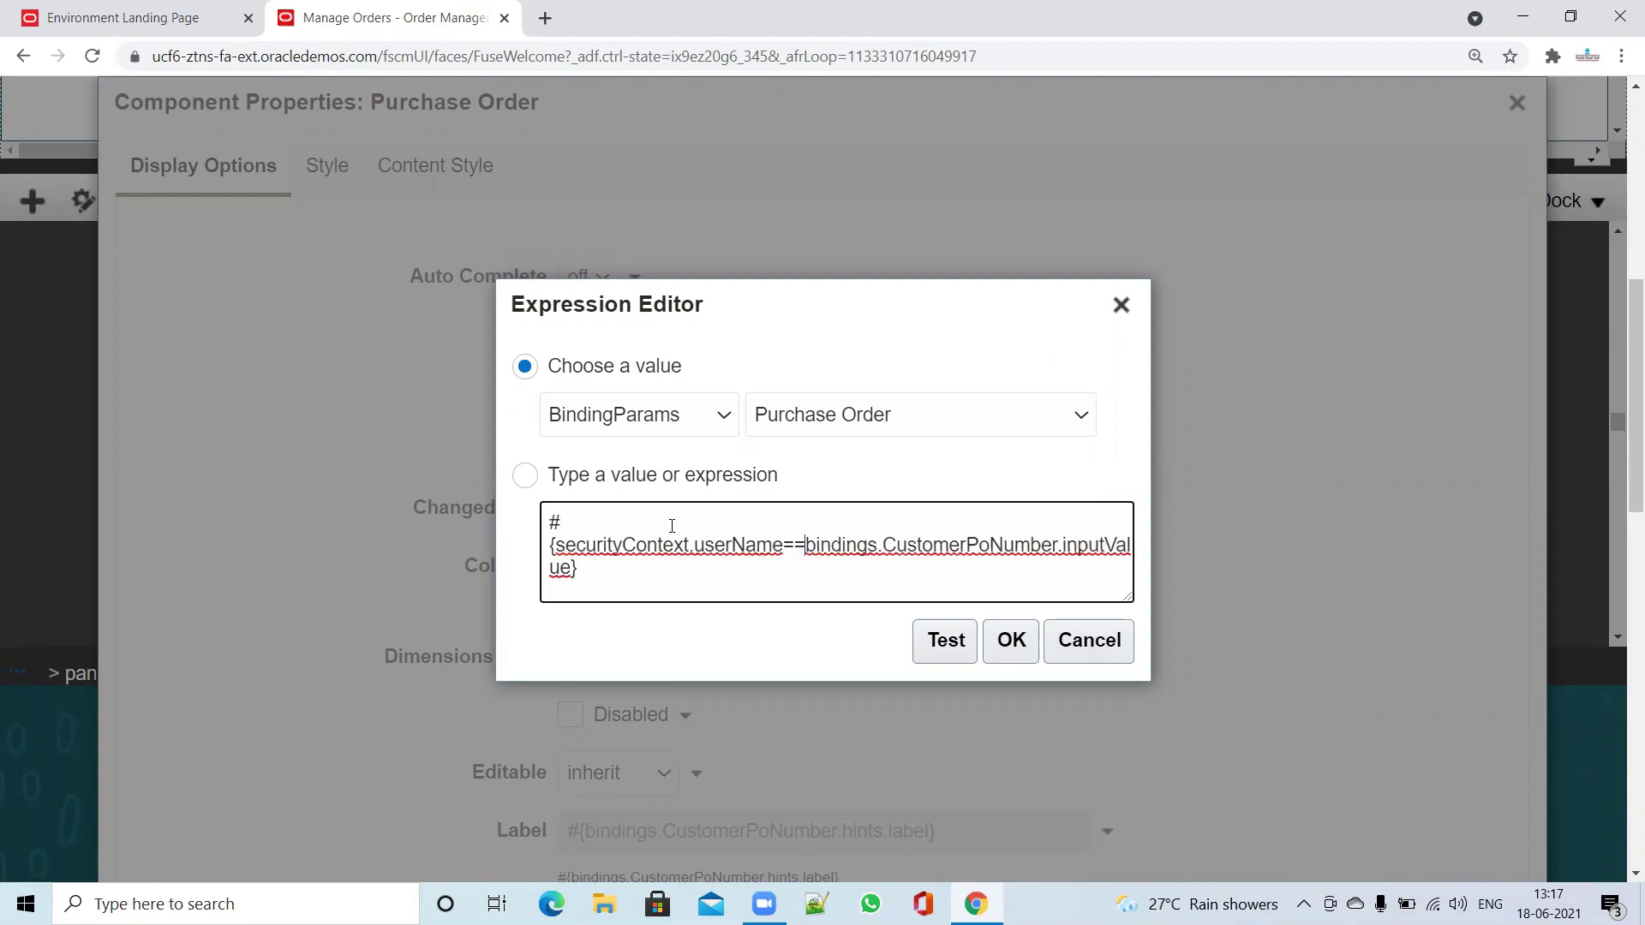
pyautogui.write("'SCM")
pyautogui.write('_IMPL')
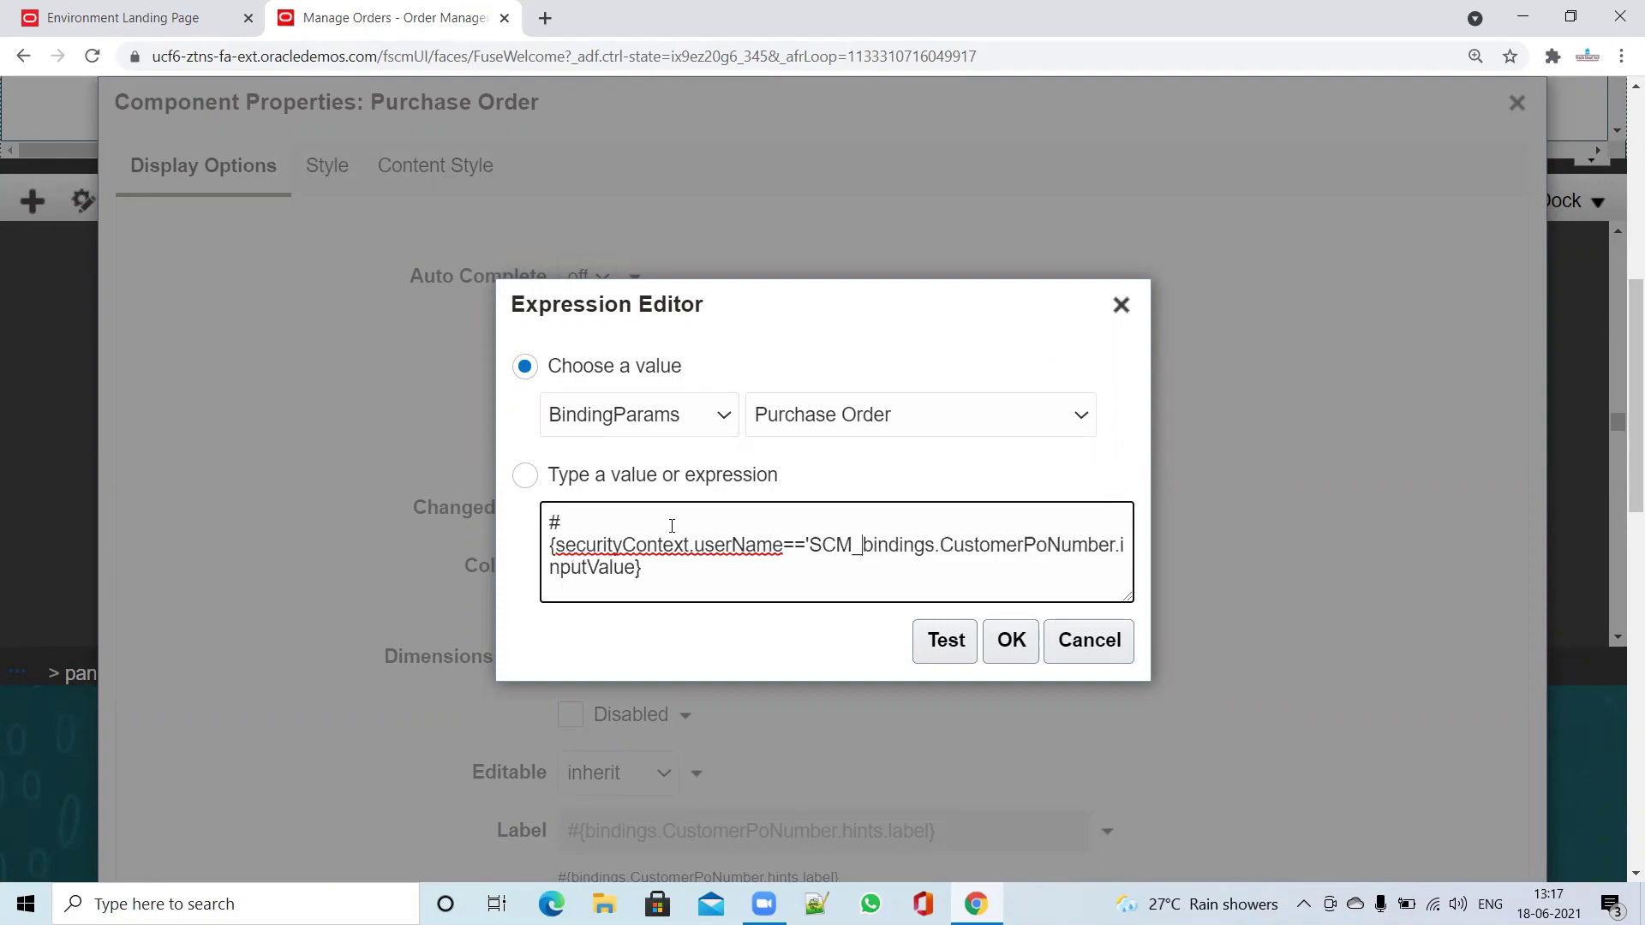
pyautogui.write("'")
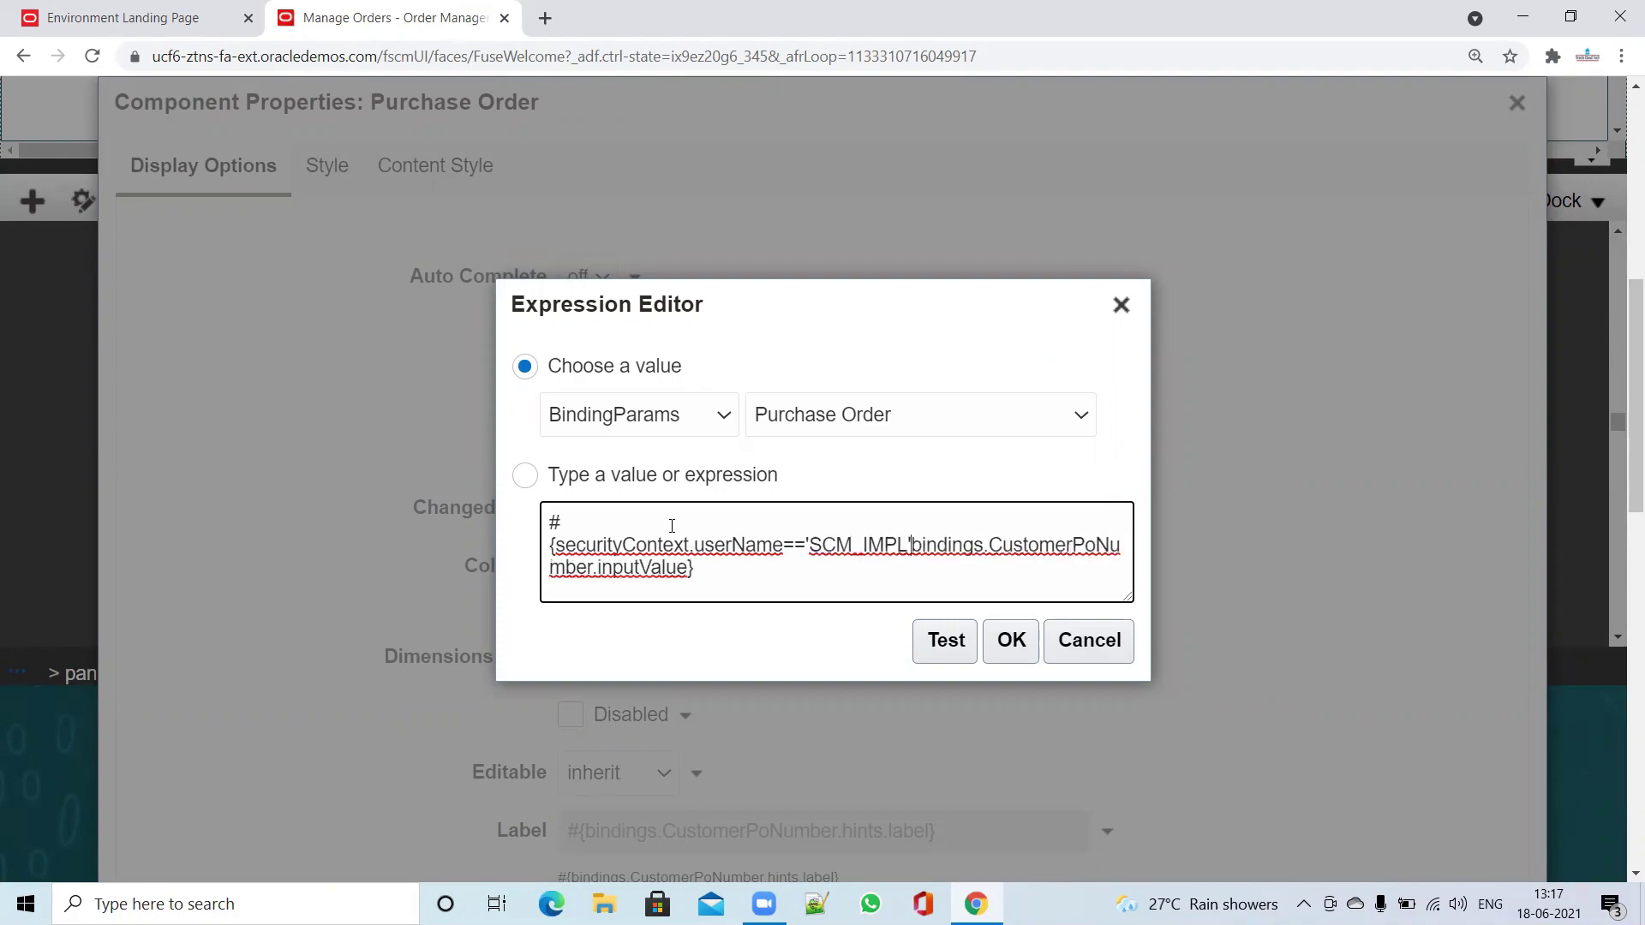
pyautogui.write(')')
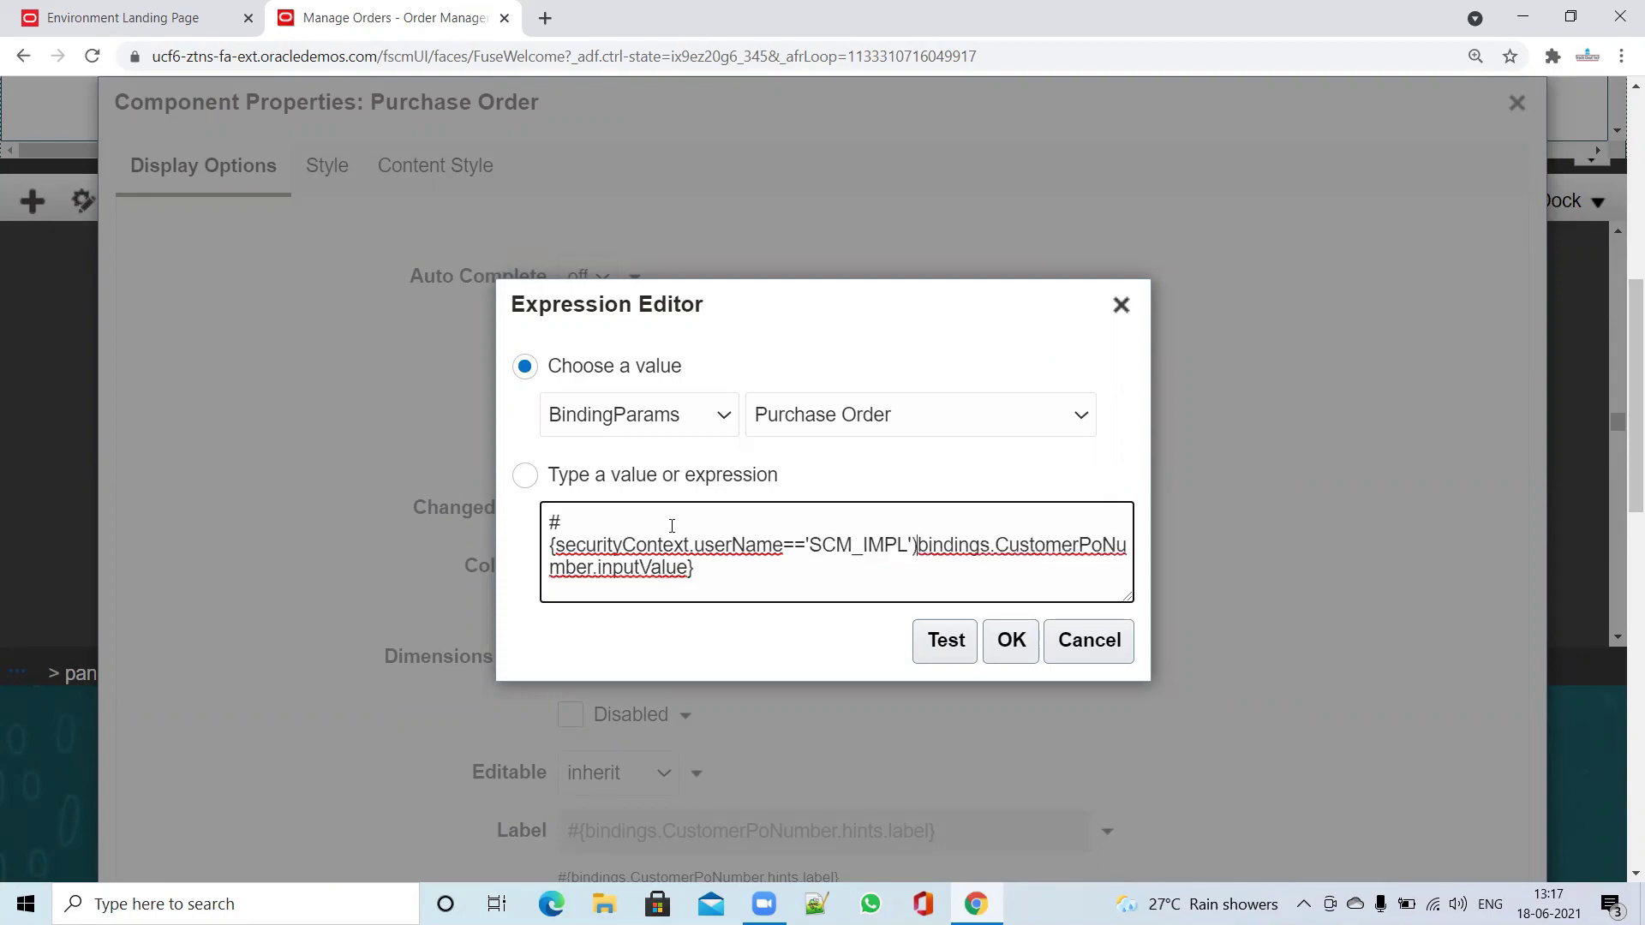
pyautogui.click(559, 549)
pyautogui.write('(')
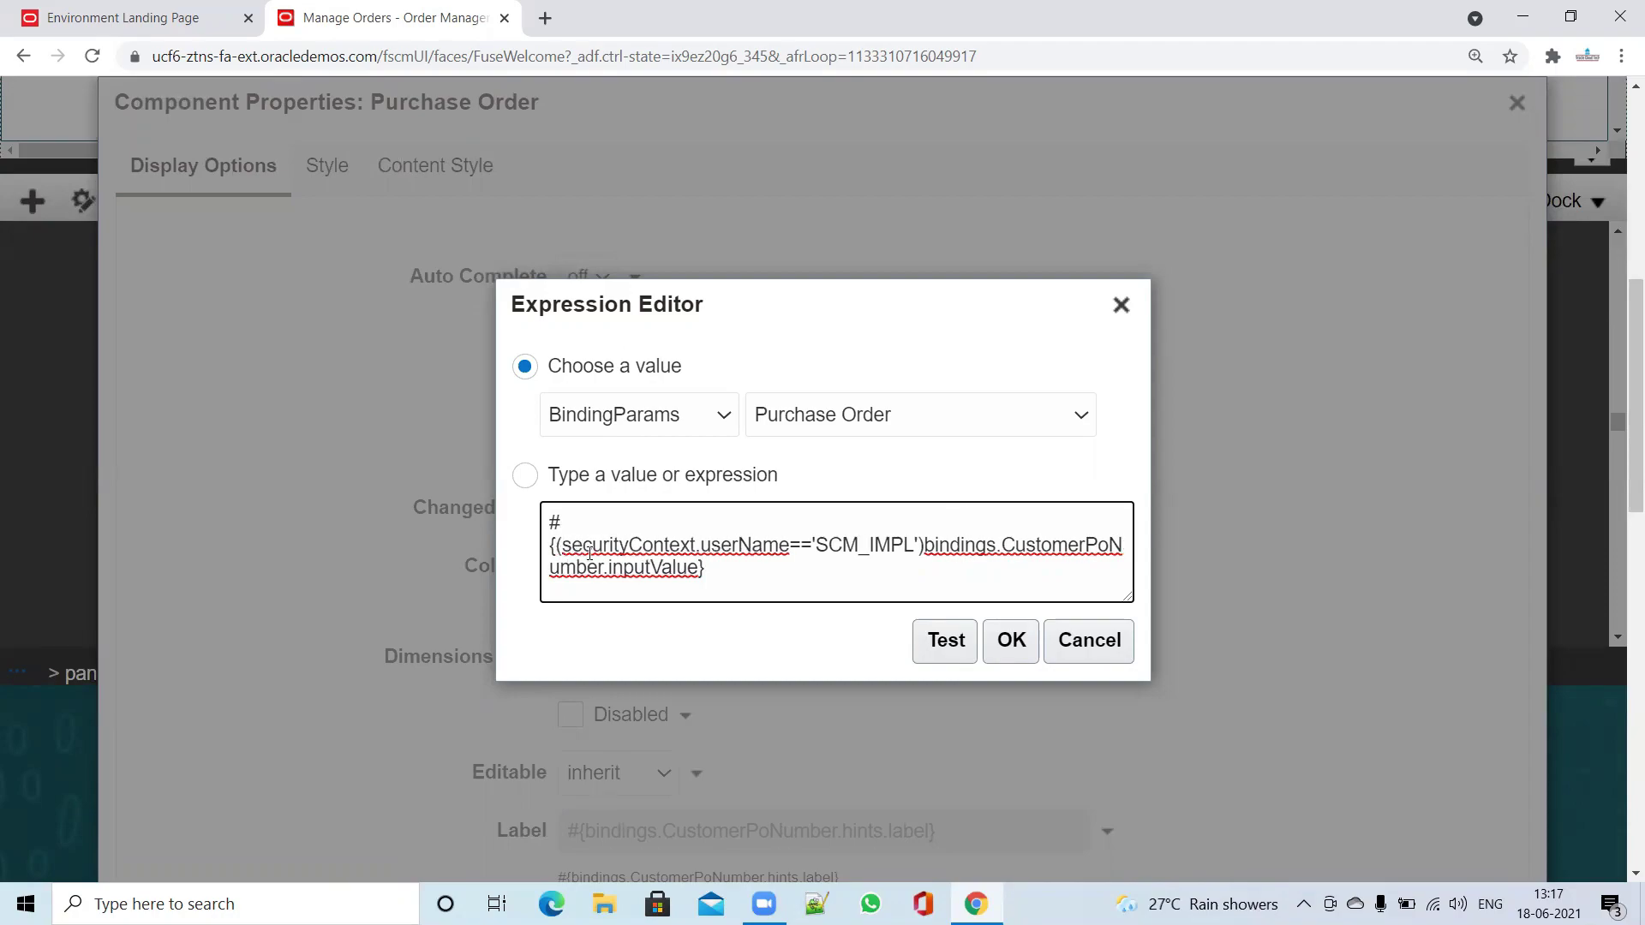
# - Add the ? operator after the condition and delete the remaining bindings.CustomerPoNumber.inputValue text from the expression
pyautogui.click(926, 545)
pyautogui.write('?')
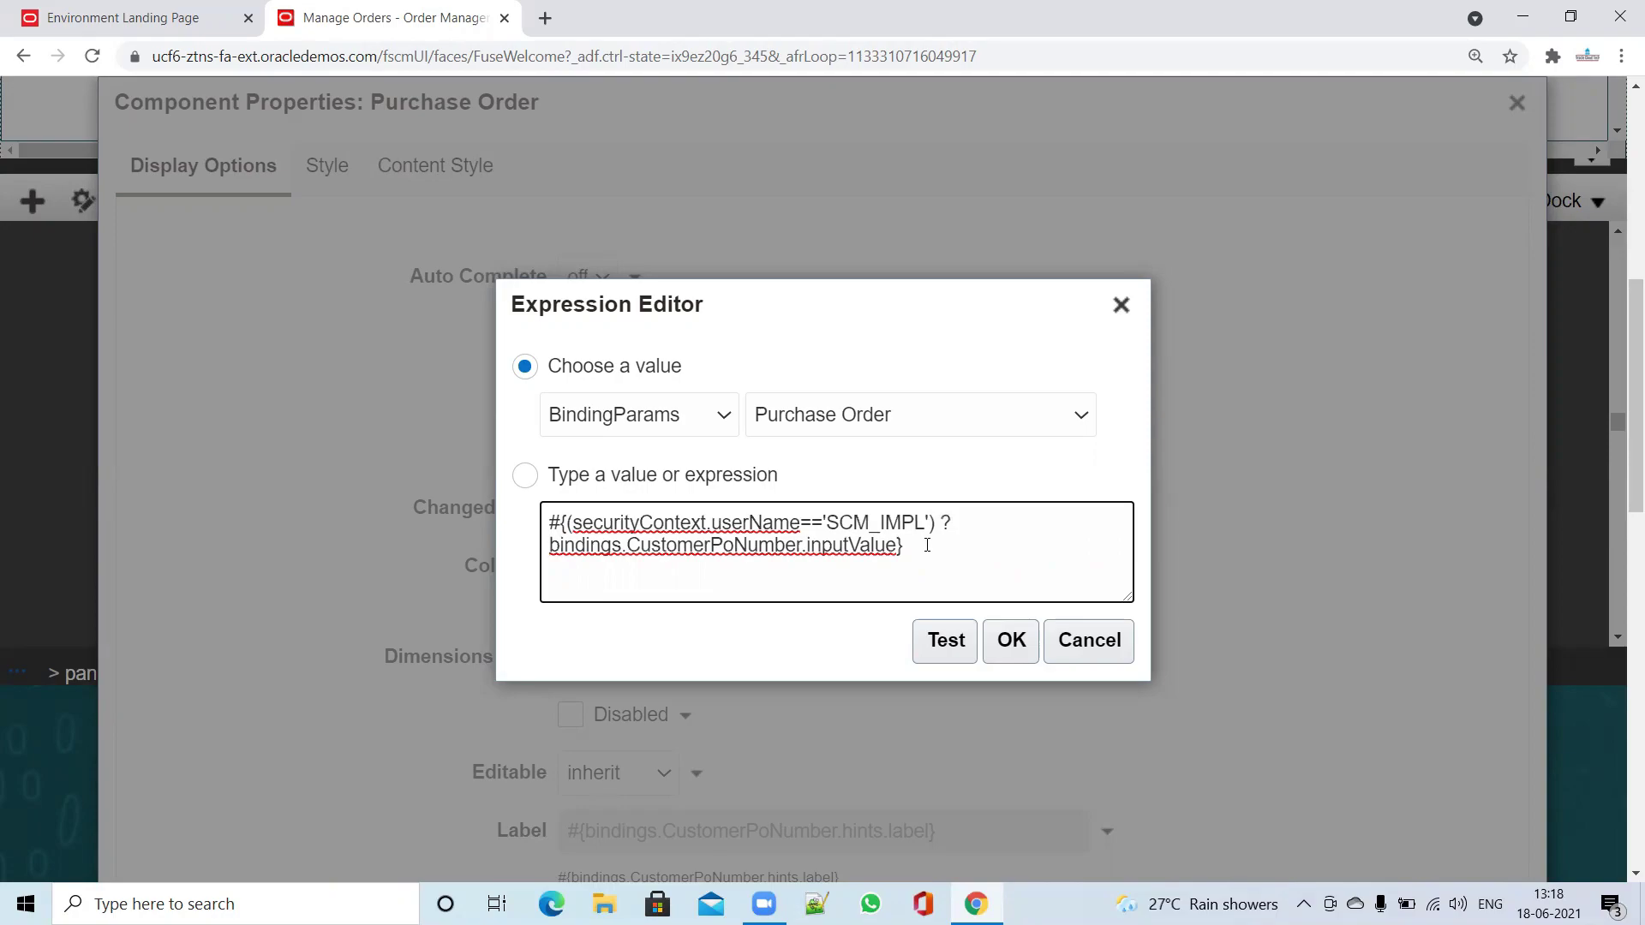
pyautogui.press('Delete')
pyautogui.press('Delete')
pyautogui.press('Delete')
pyautogui.press('Delete')
pyautogui.press('Delete')
pyautogui.press('Delete')
pyautogui.press('Delete')
pyautogui.press('Delete')
pyautogui.press('Delete')
pyautogui.press('Delete')
pyautogui.press('Delete')
pyautogui.press('Delete')
pyautogui.press('Delete')
pyautogui.press('Delete')
pyautogui.press('Delete')
pyautogui.press('Delete')
pyautogui.press('Delete')
pyautogui.press('Delete')
pyautogui.press('Delete')
pyautogui.press('Delete')
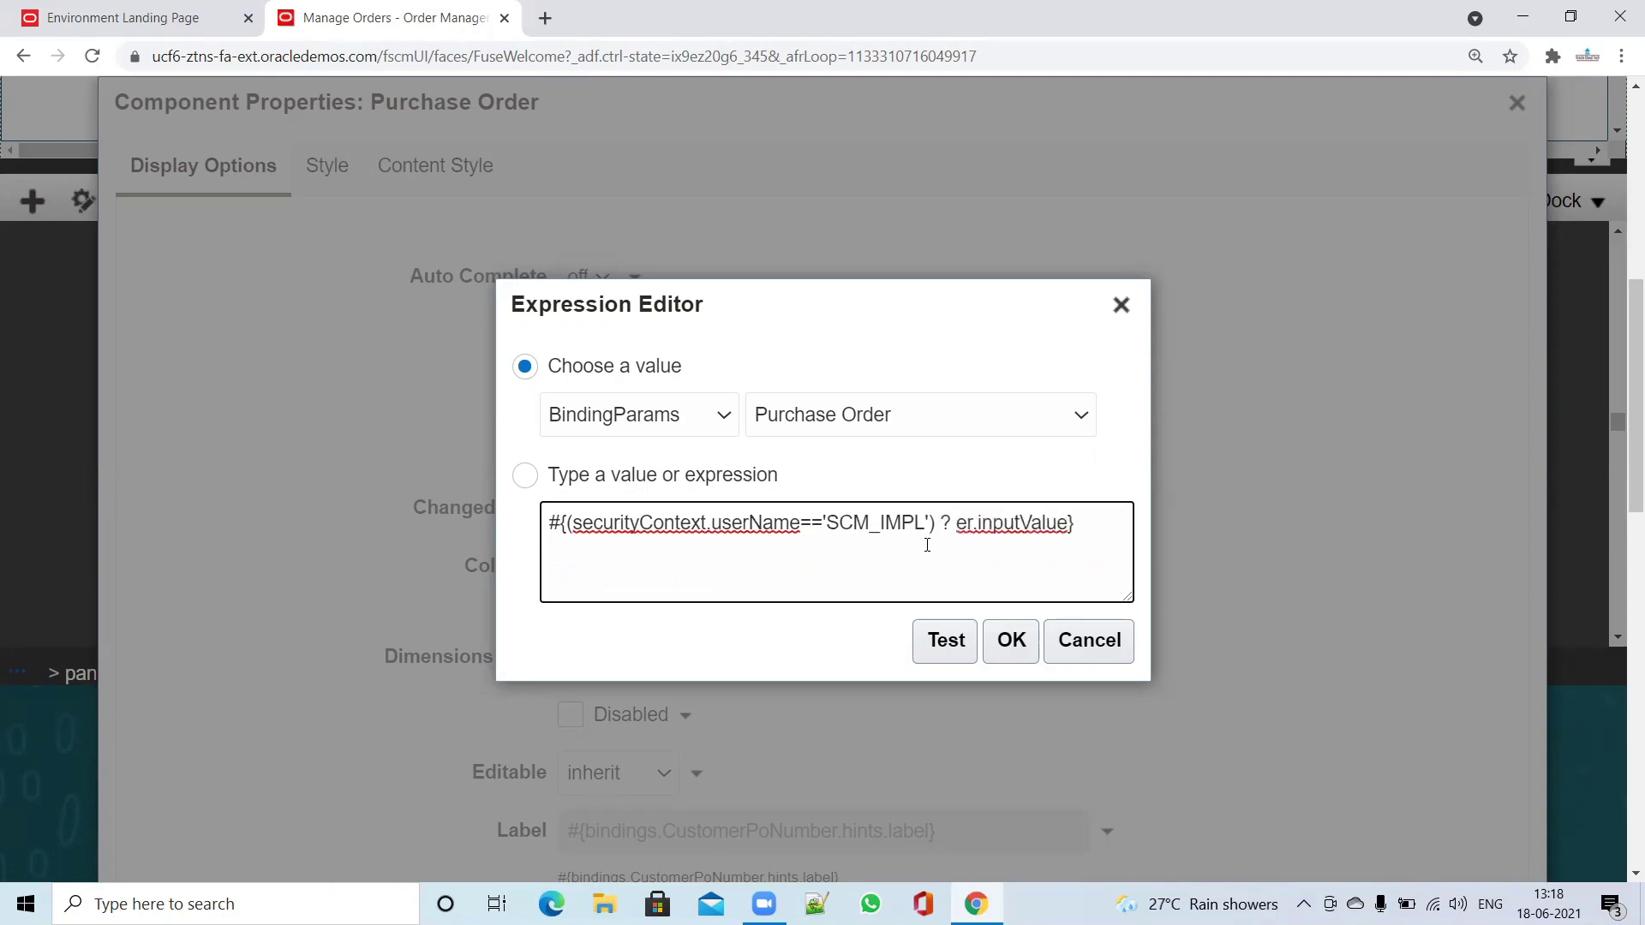
pyautogui.press('Delete')
pyautogui.press('Delete')
pyautogui.press('Delete')
pyautogui.press('Delete')
pyautogui.press('Delete')
pyautogui.press('Delete')
pyautogui.press('Delete')
pyautogui.press('Delete')
pyautogui.press('Delete')
pyautogui.press('Delete')
pyautogui.press('Delete')
pyautogui.press('Delete')
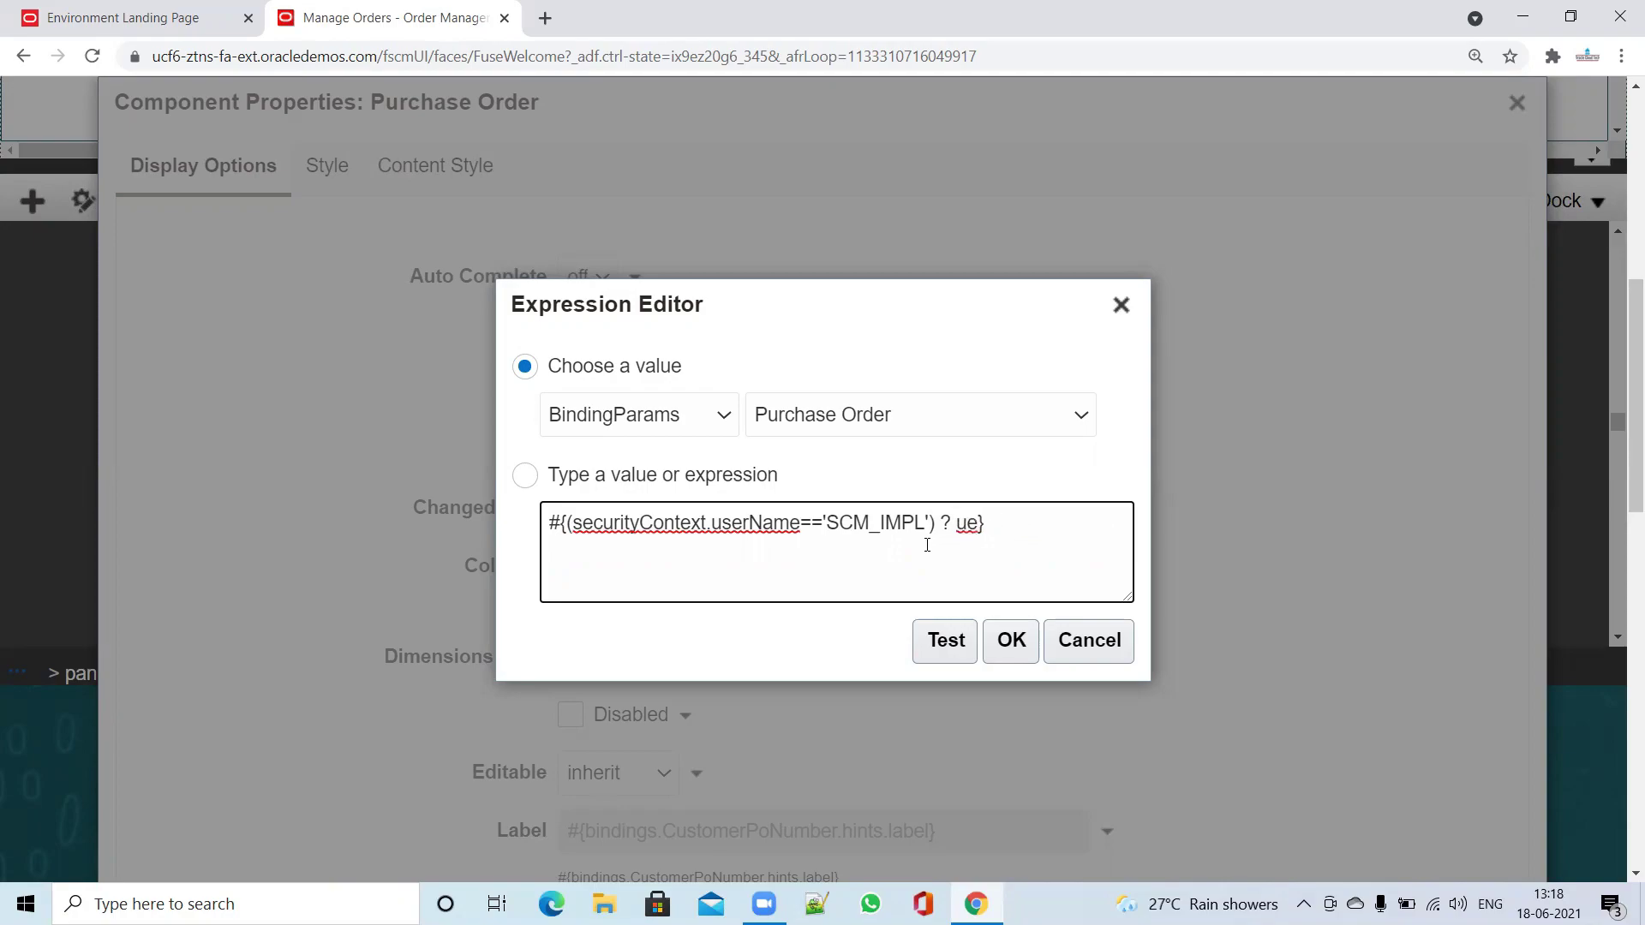
pyautogui.press('Delete')
# - Complete the expression as #{(securityContext.userName=='SCM_IMPL') ? '200012' : null} and test it
pyautogui.write("'200012'")
pyautogui.write(': null')
pyautogui.press('BackSpace')
pyautogui.press('BackSpace')
pyautogui.press('BackSpace')
pyautogui.write('ll')
pyautogui.write('}')
pyautogui.click(946, 640)
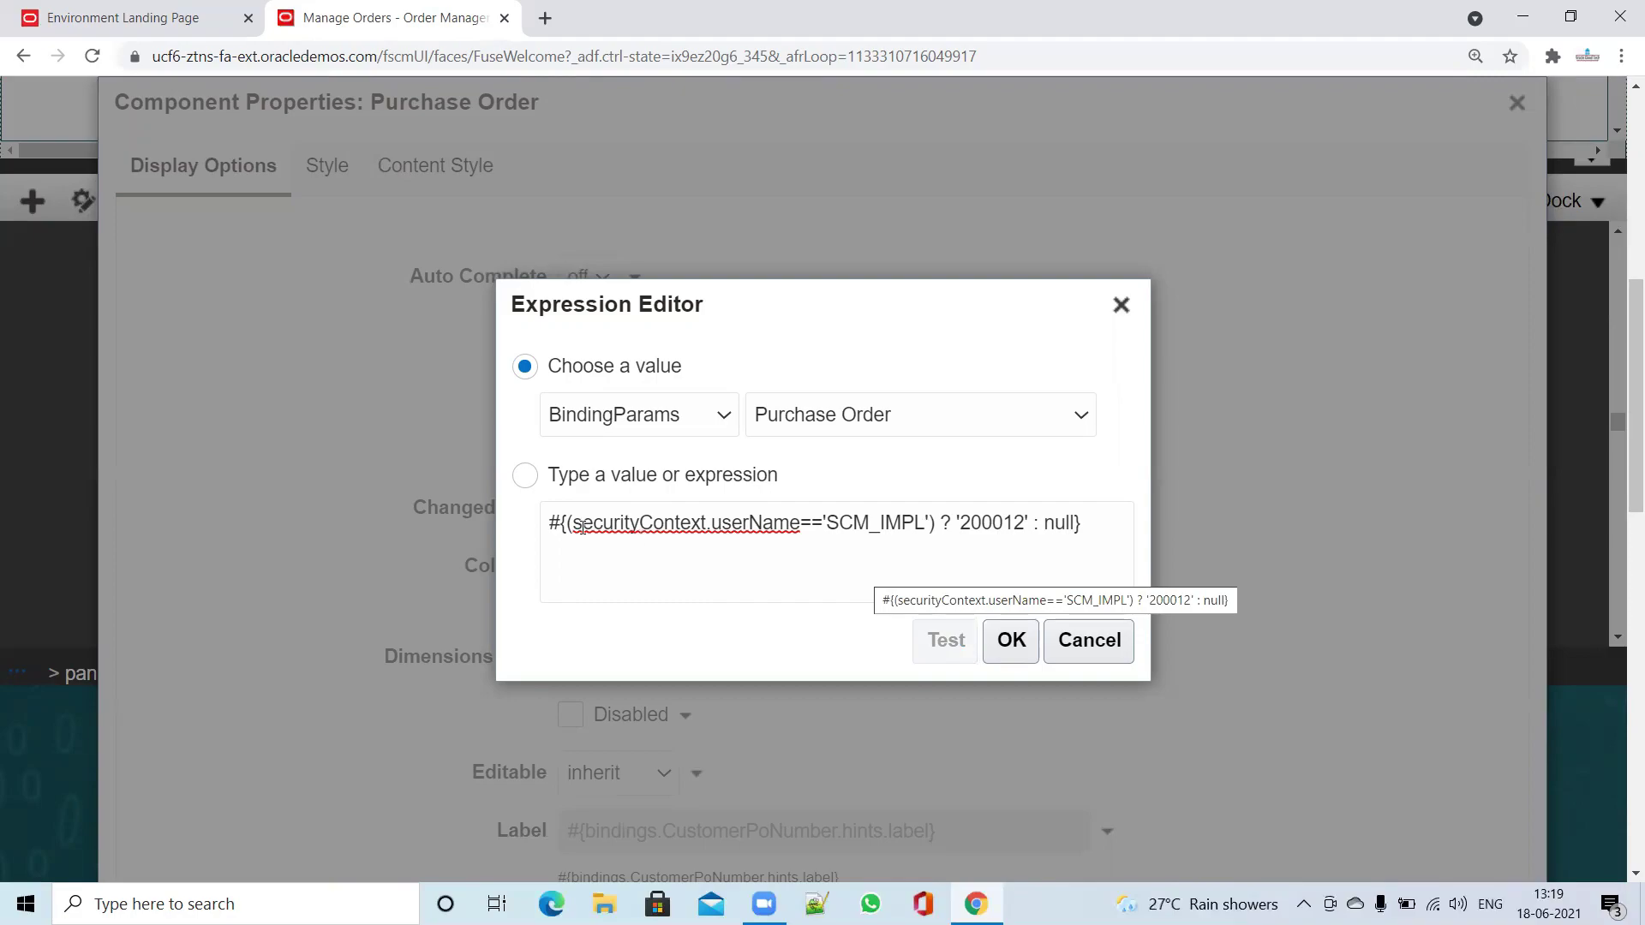
# - Use the typed expression instead of a chosen value, then apply and save the Purchase Order component properties
pyautogui.click(527, 480)
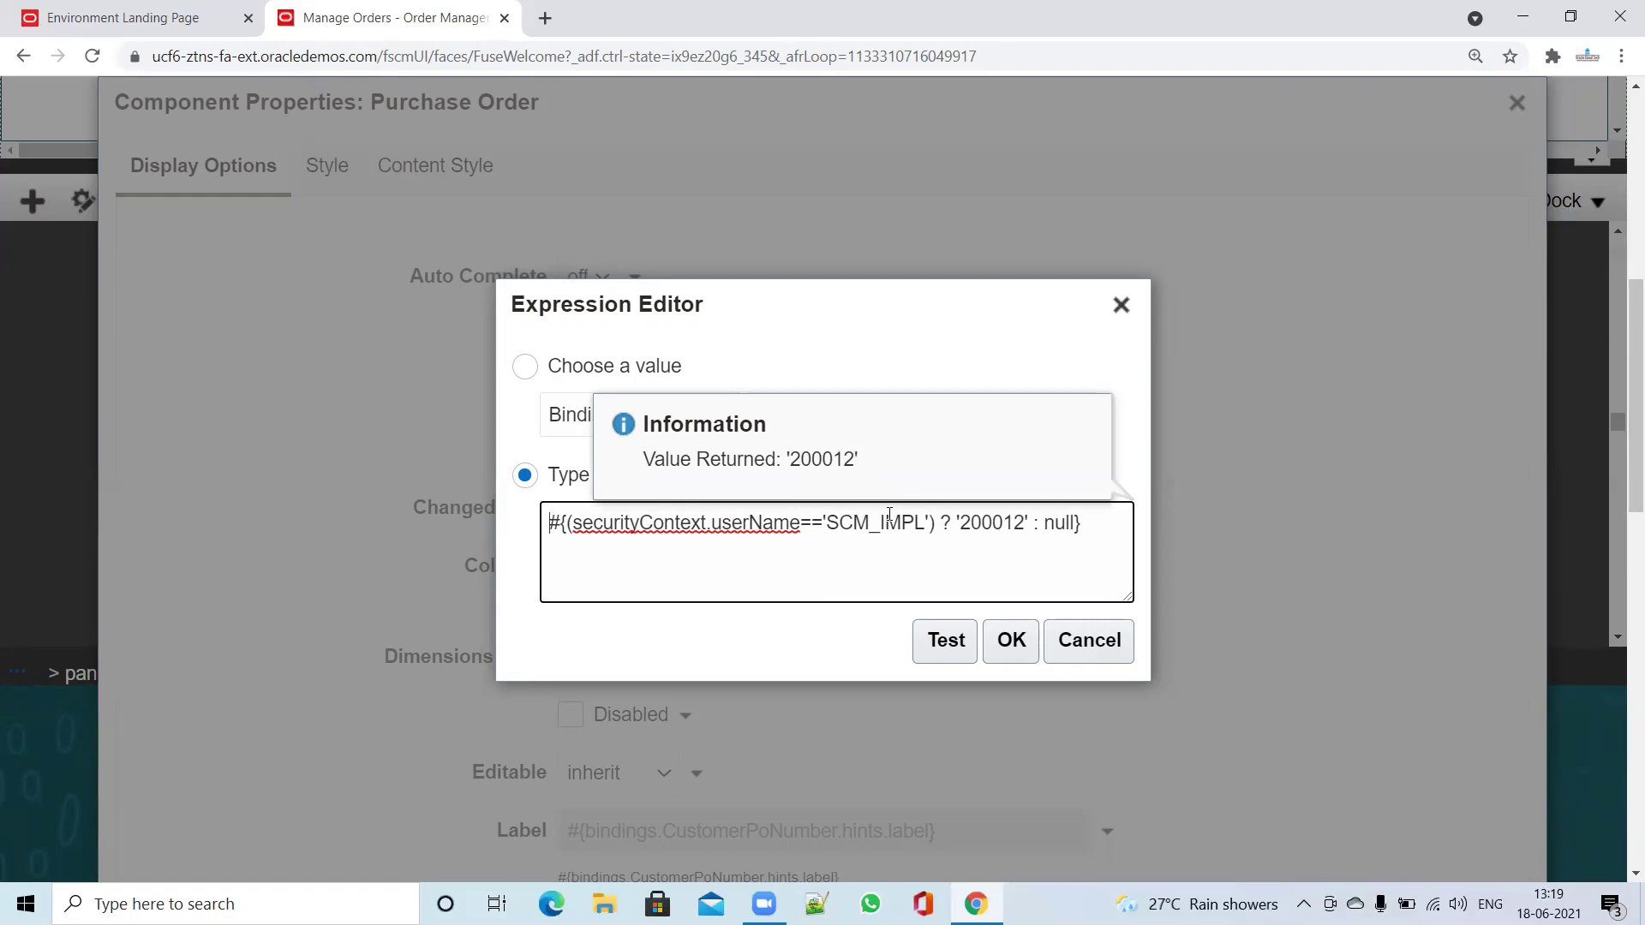
pyautogui.click(1006, 640)
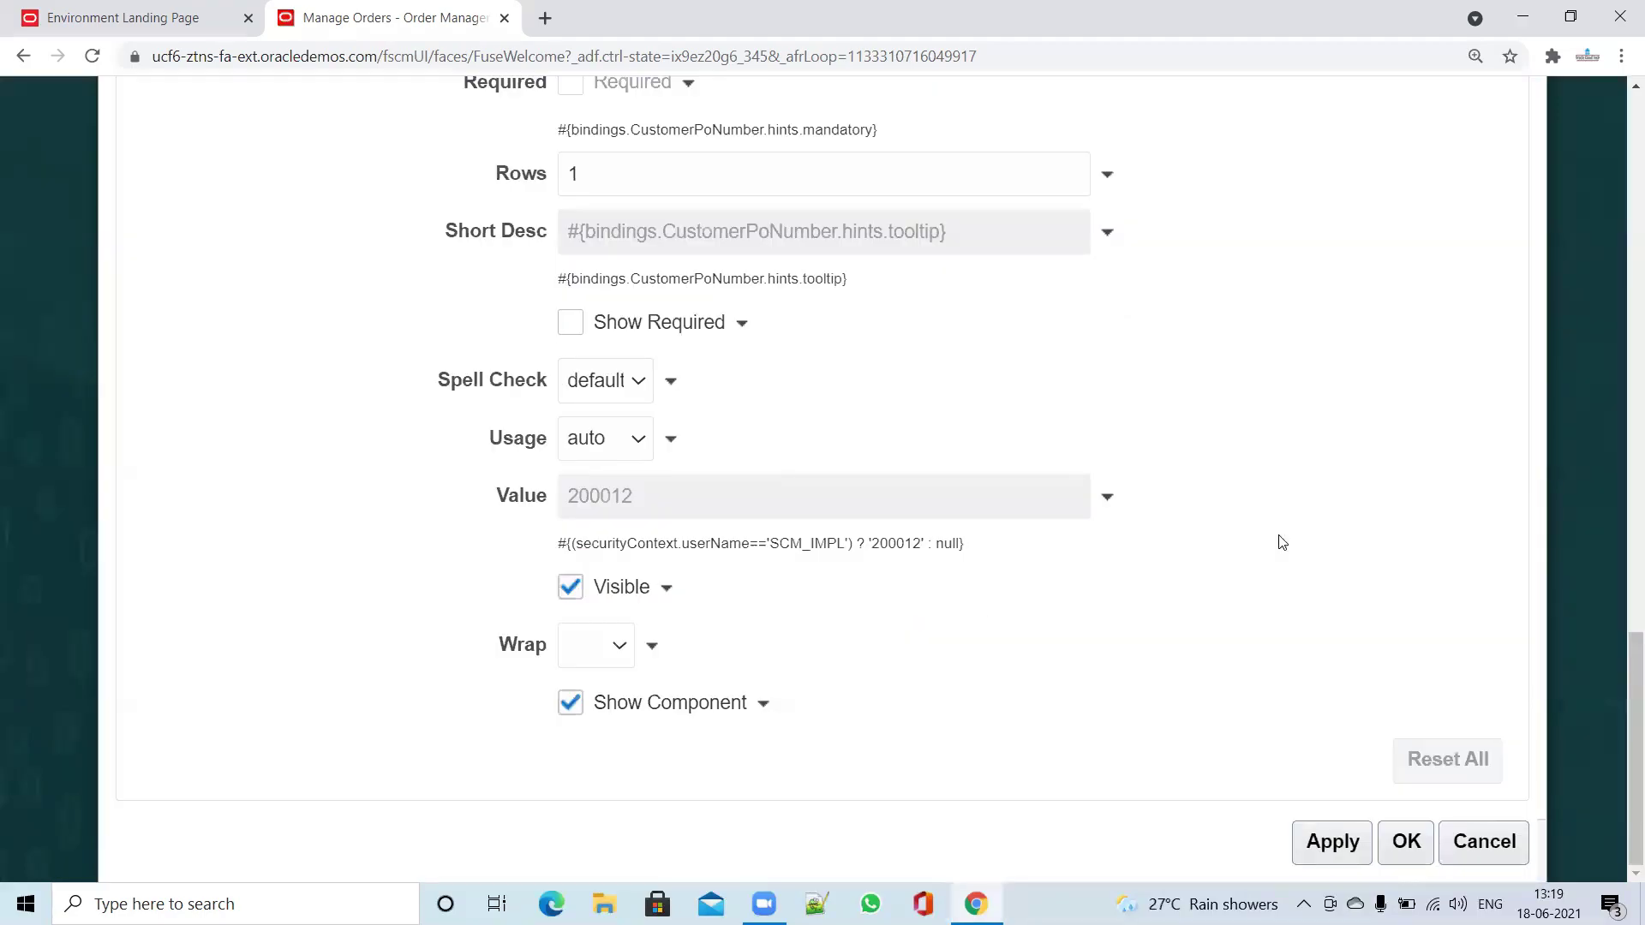
pyautogui.click(1333, 841)
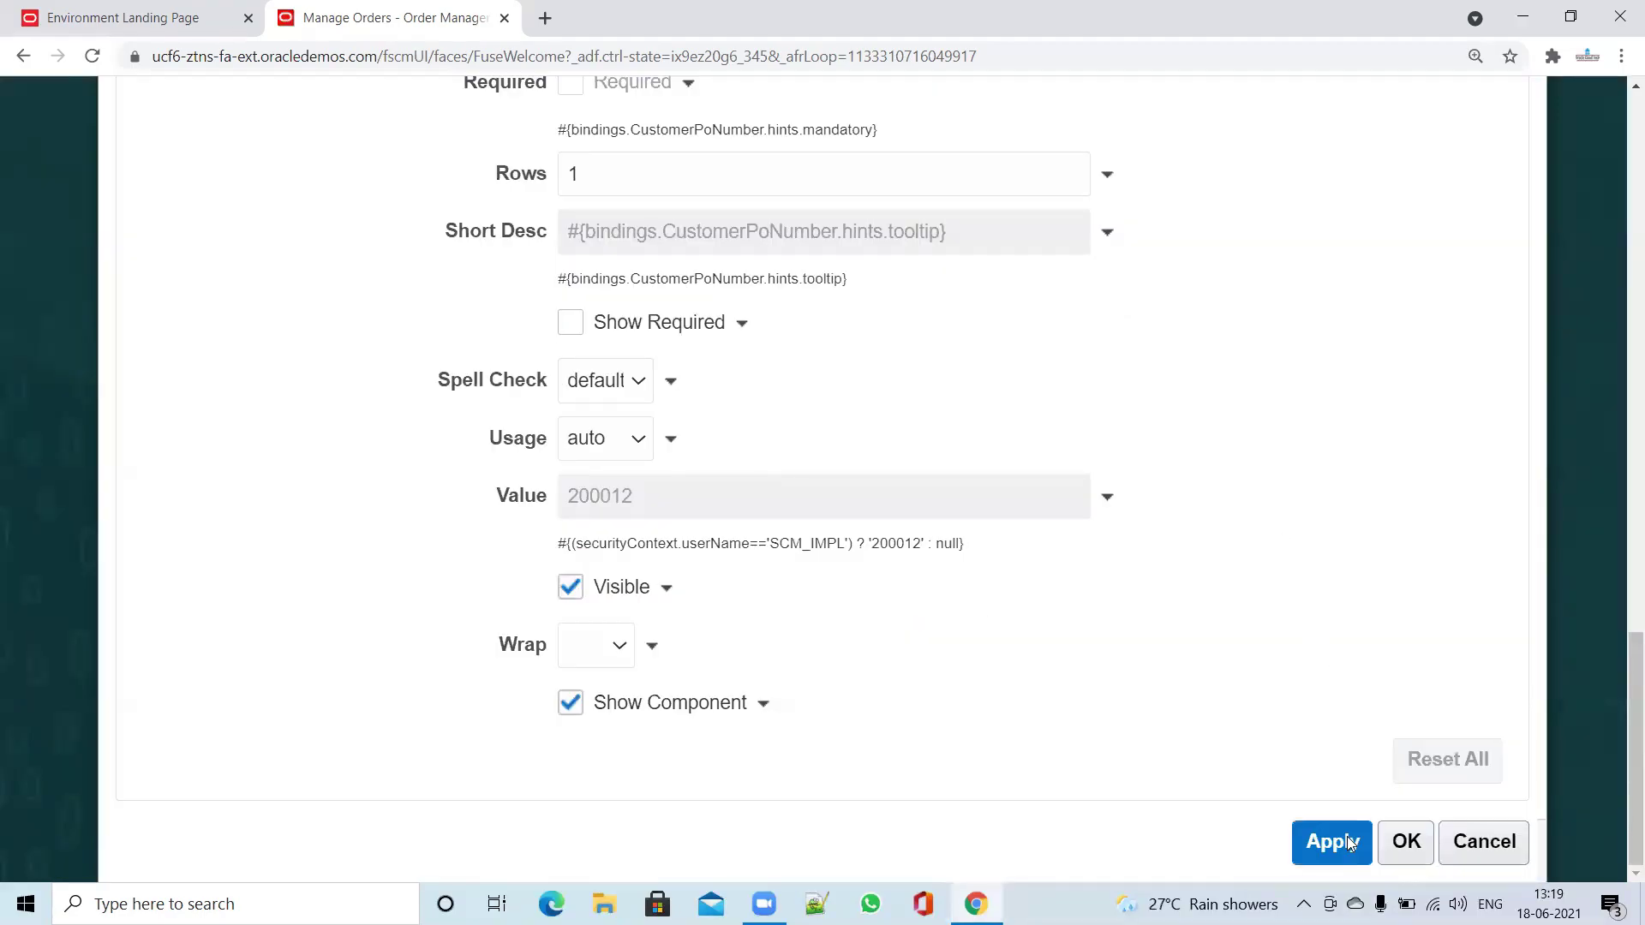
pyautogui.click(1409, 843)
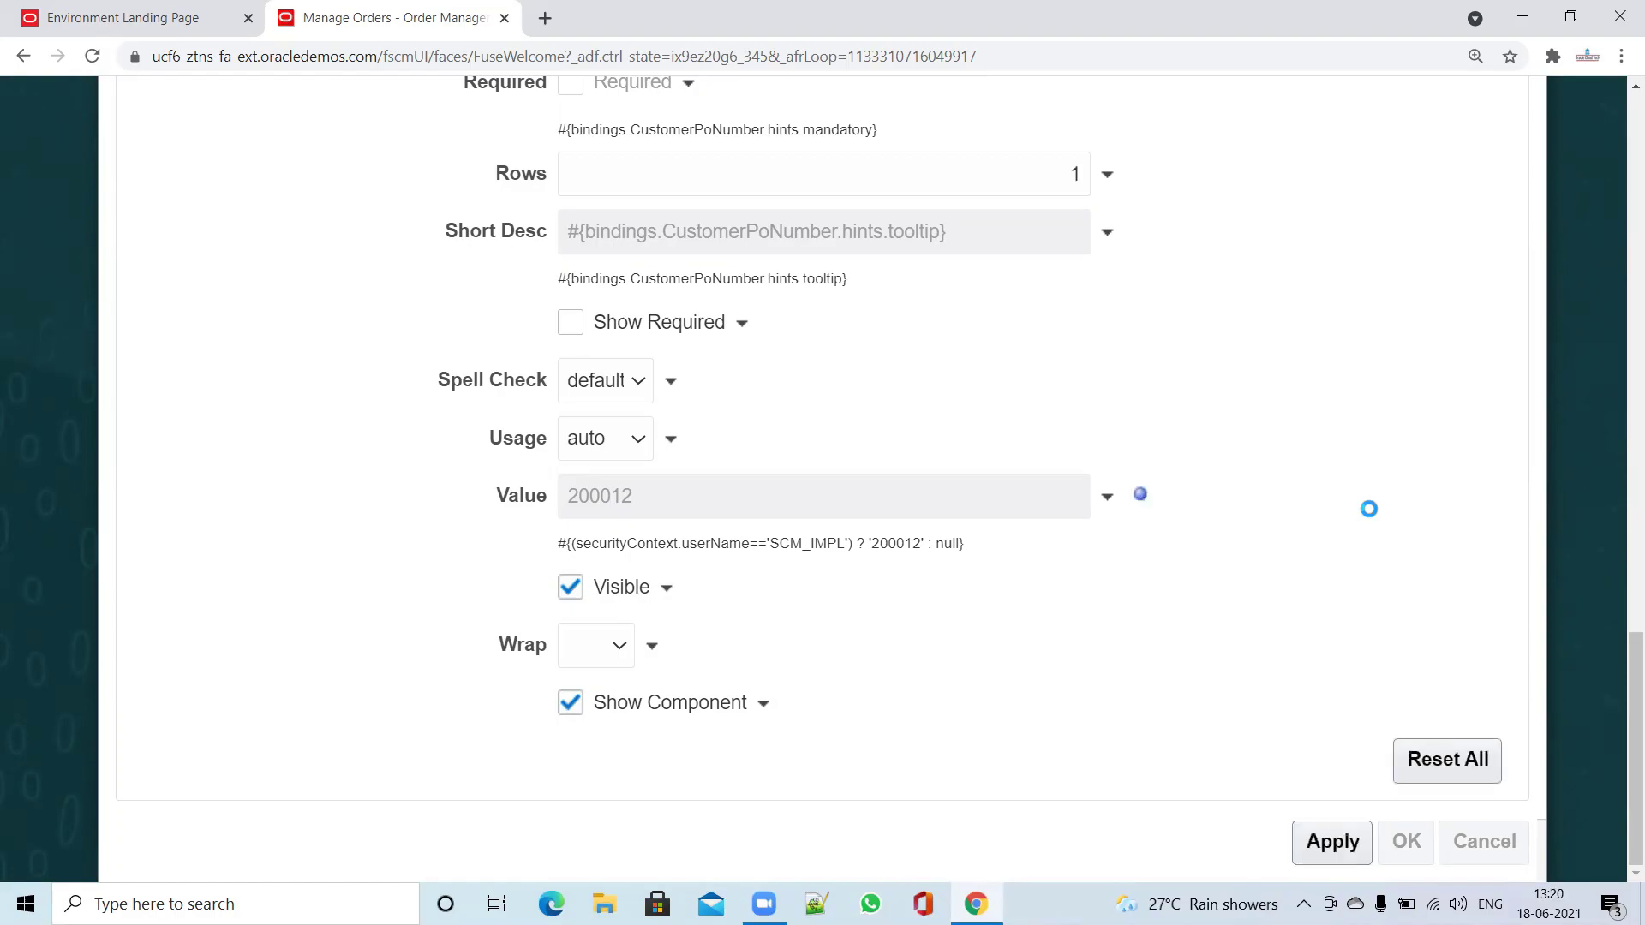
# - Enlarge the page preview and check the Purchase Order field and the signed-in user on the Create Order page
pyautogui.scroll(10, 1369, 509)
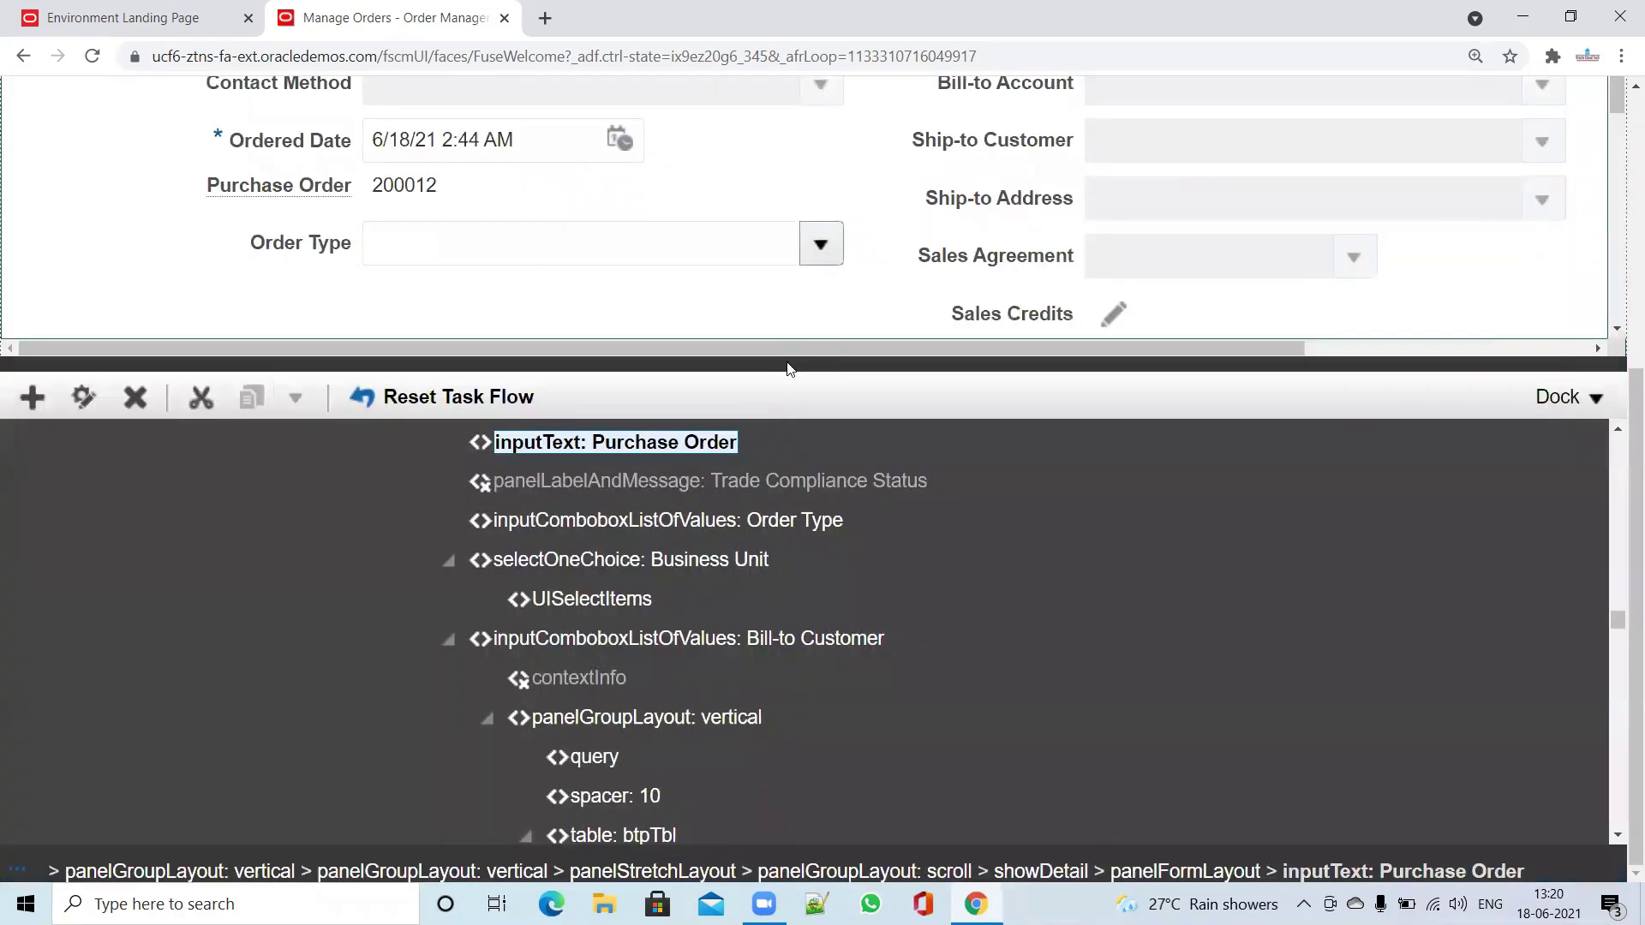
pyautogui.moveTo(792, 376); pyautogui.dragTo(797, 484)
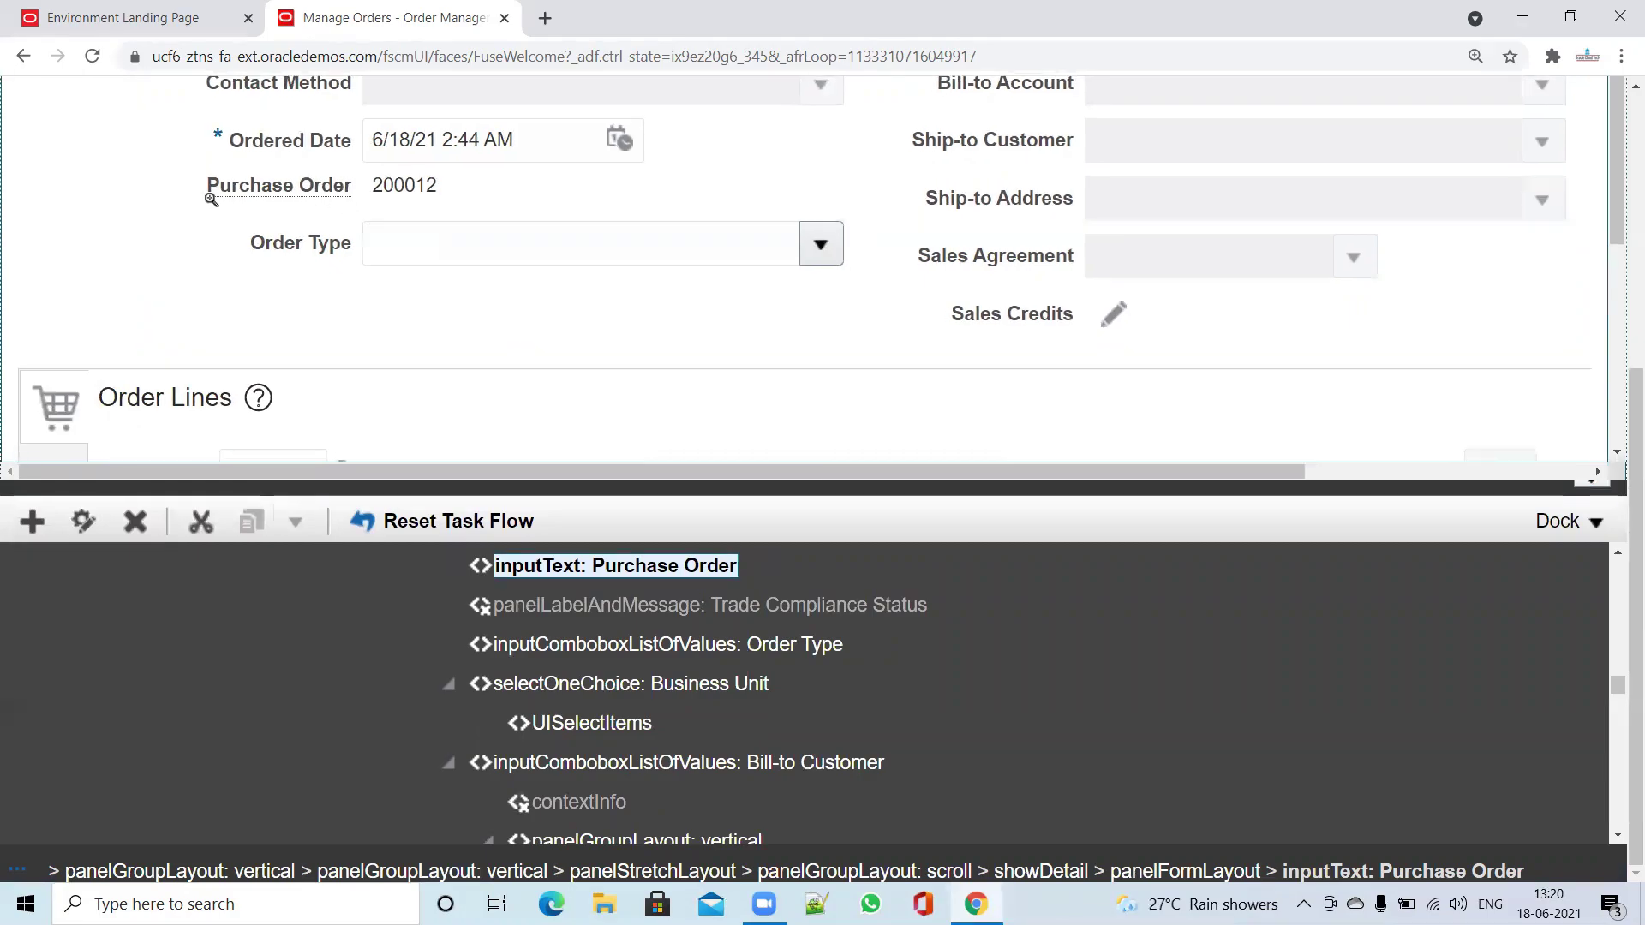
pyautogui.scroll(2, 1589, 323)
pyautogui.scroll(3, 1589, 323)
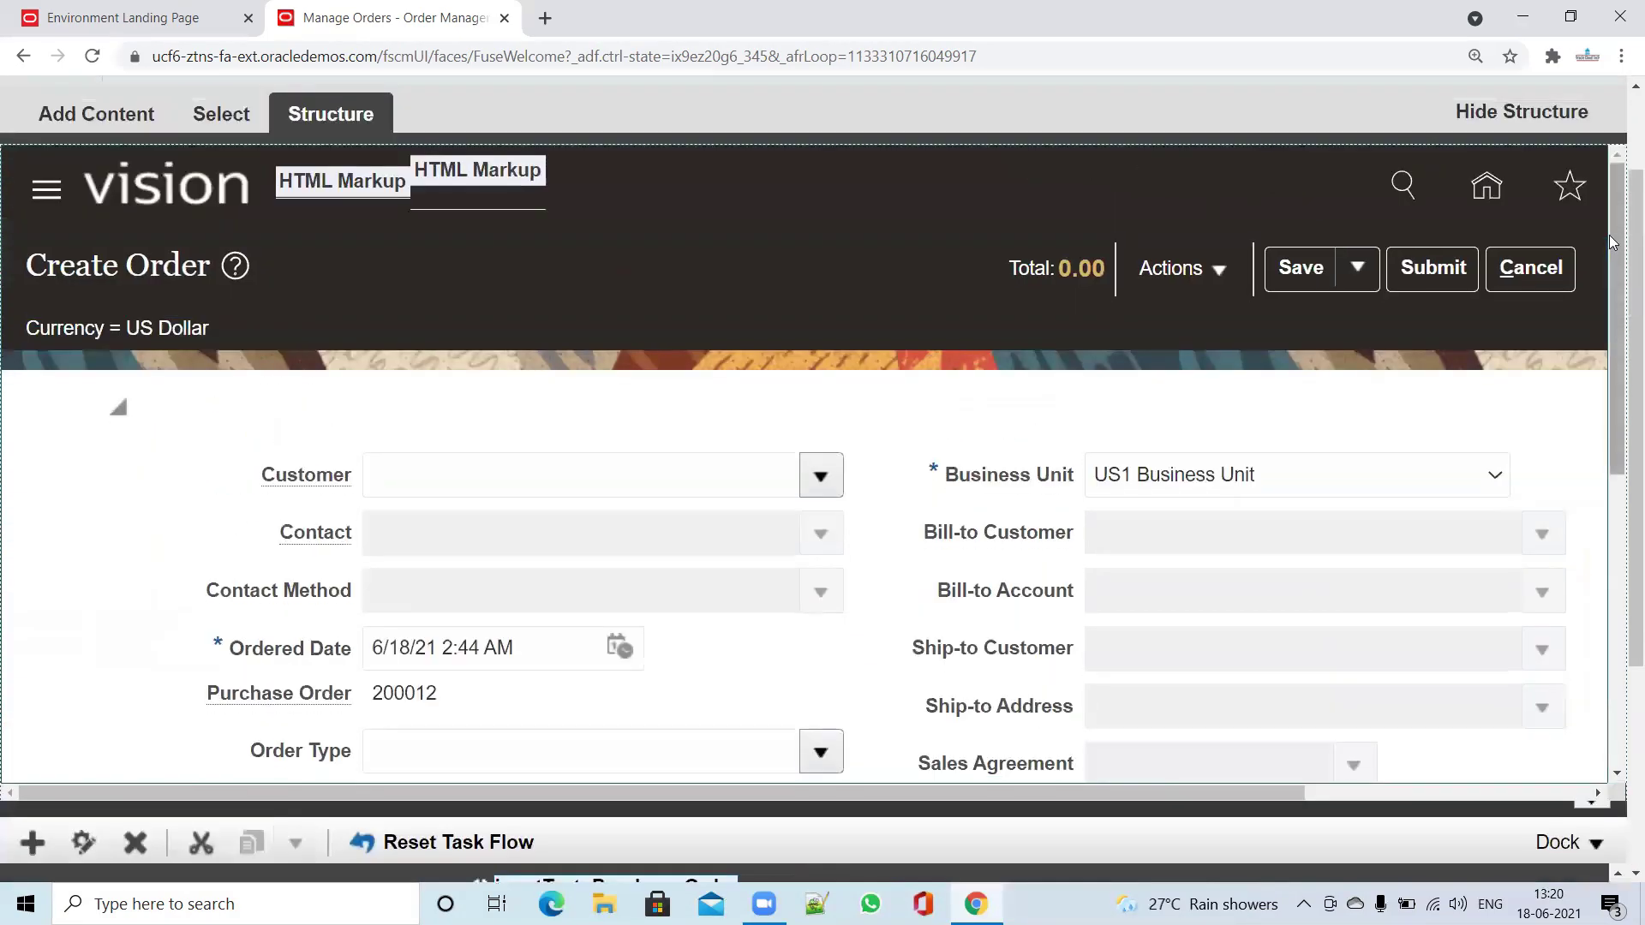
pyautogui.scroll(2, 1621, 242)
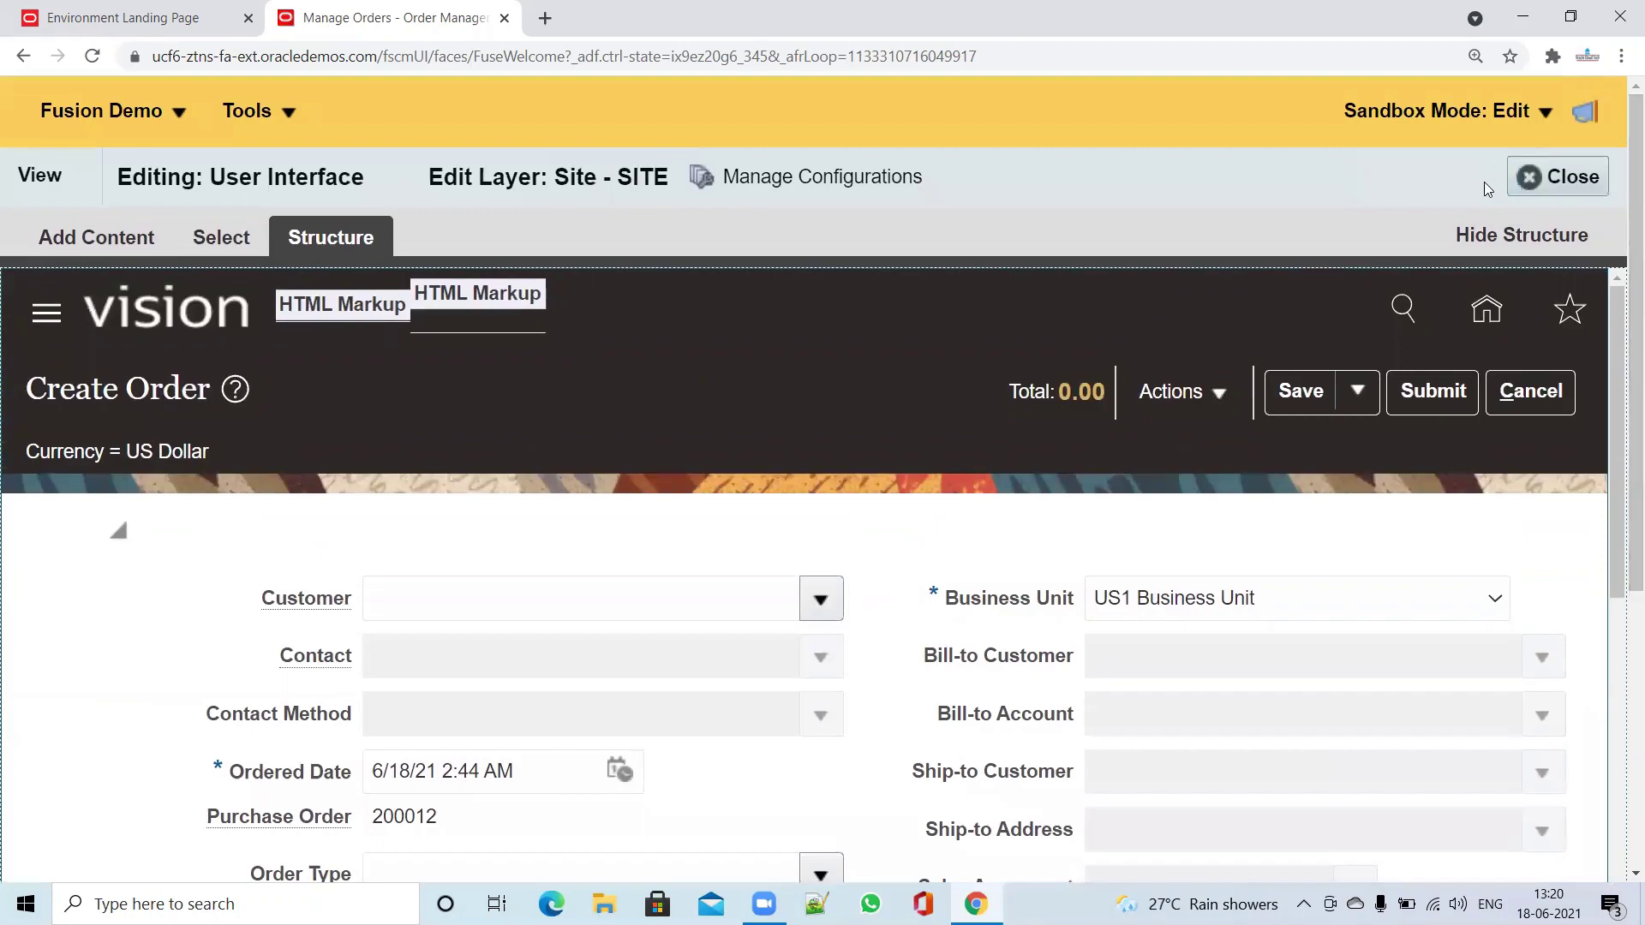
pyautogui.moveTo(1622, 294); pyautogui.dragTo(1619, 224)
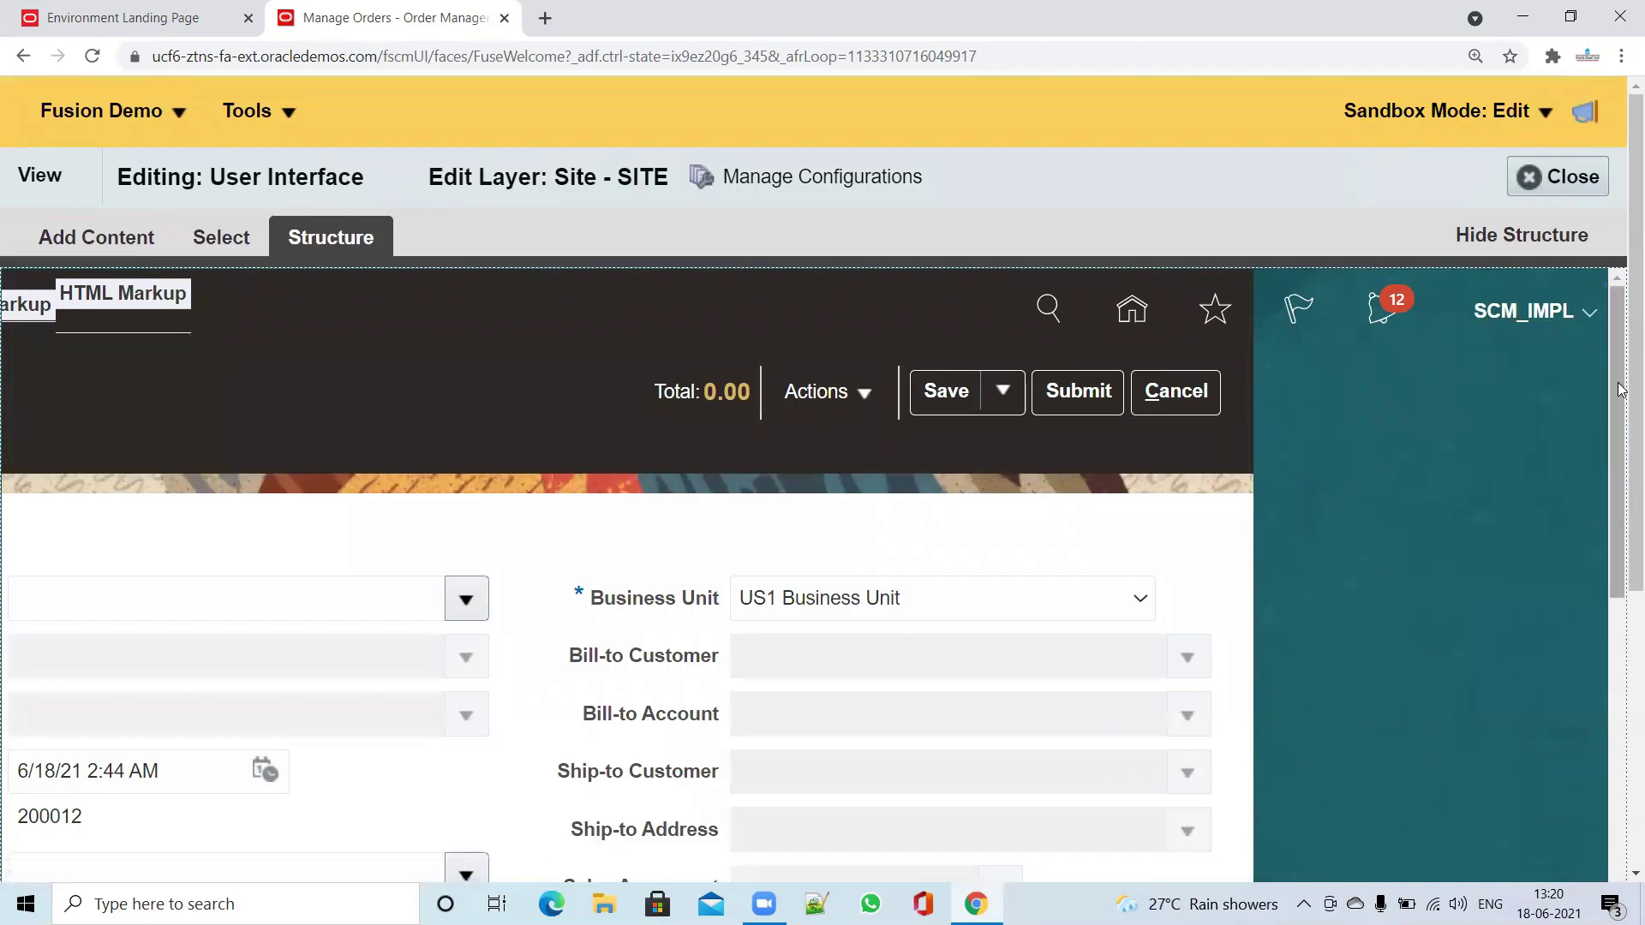
pyautogui.scroll(-7, 1622, 389)
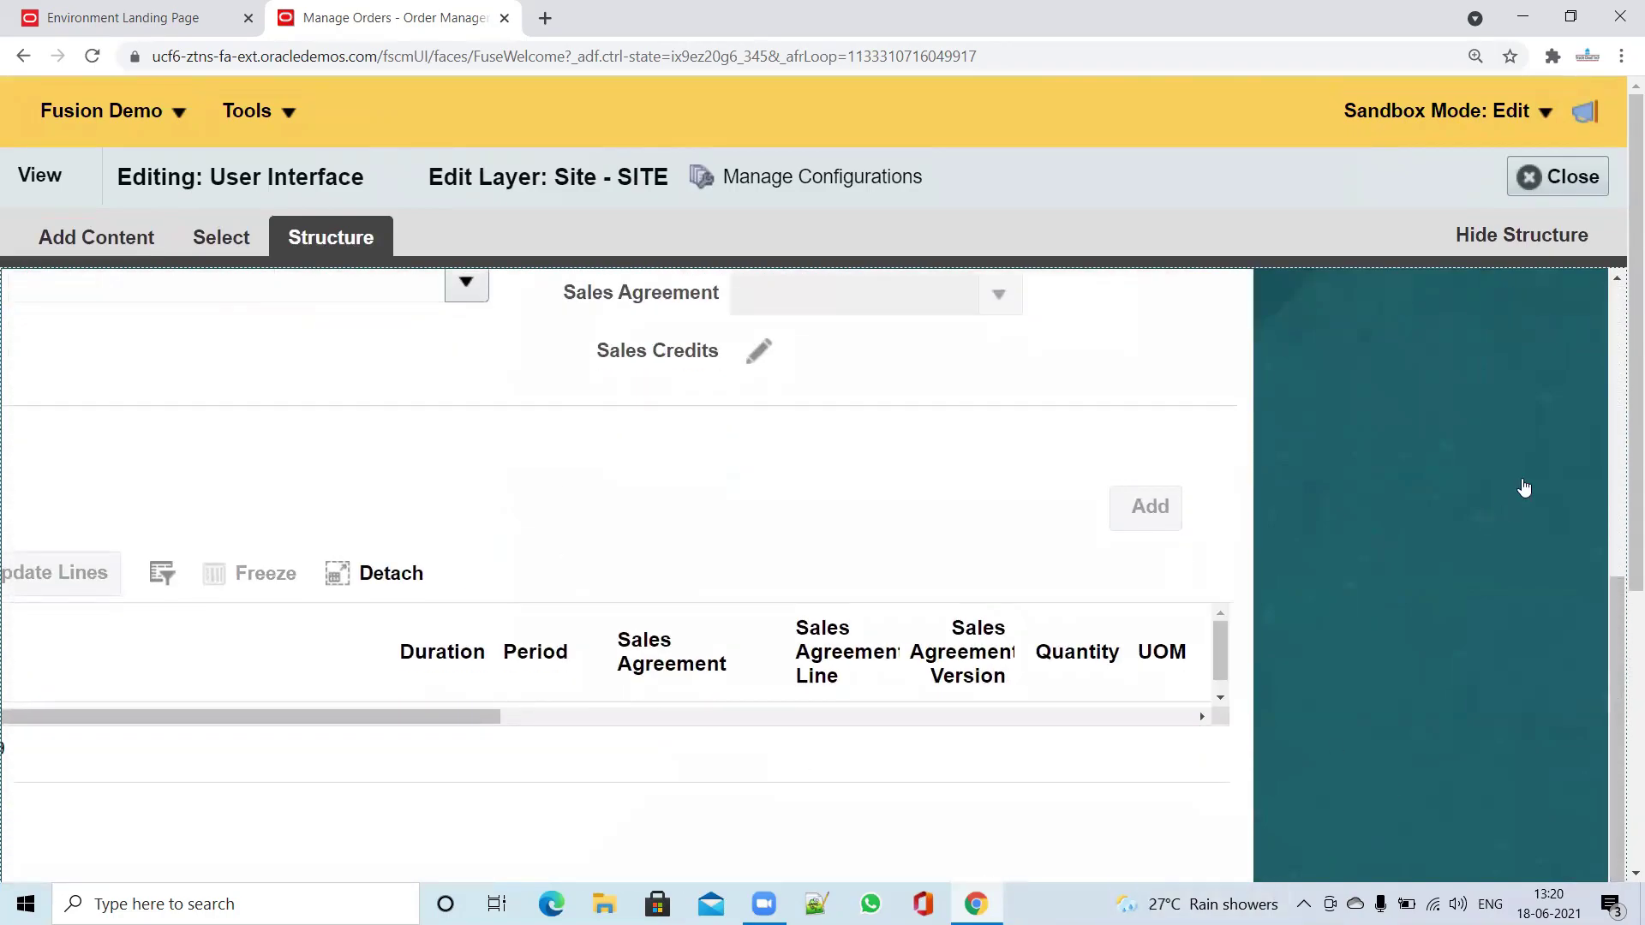
pyautogui.scroll(-4, 1620, 445)
pyautogui.moveTo(922, 591); pyautogui.dragTo(397, 574)
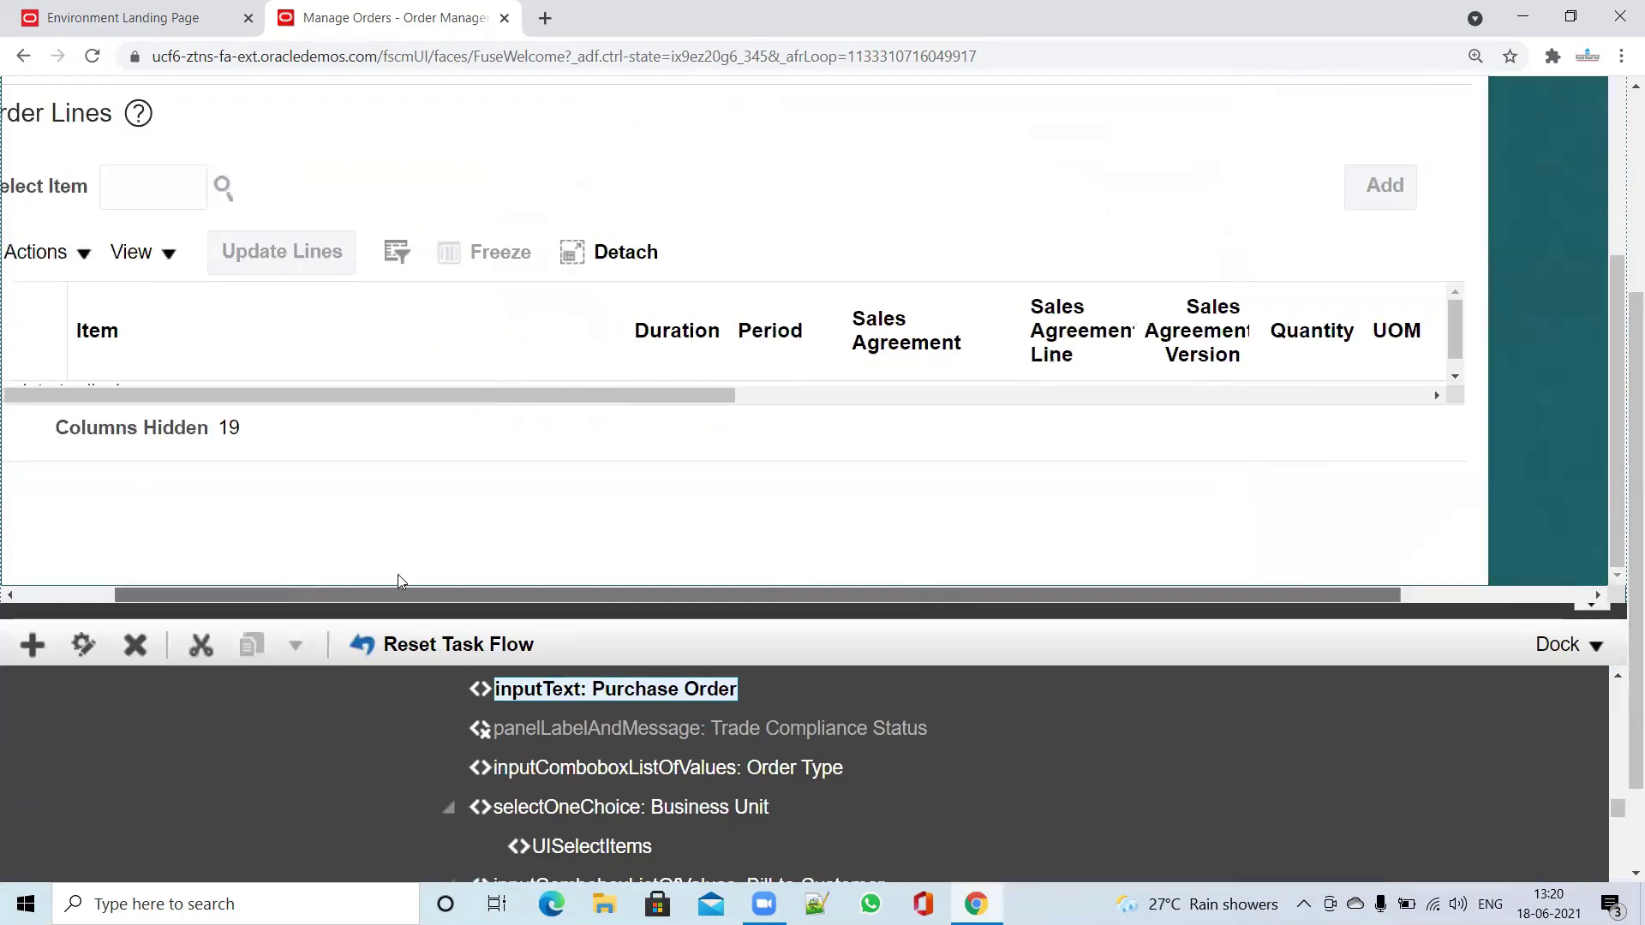
pyautogui.scroll(5, 373, 329)
pyautogui.scroll(1, 373, 329)
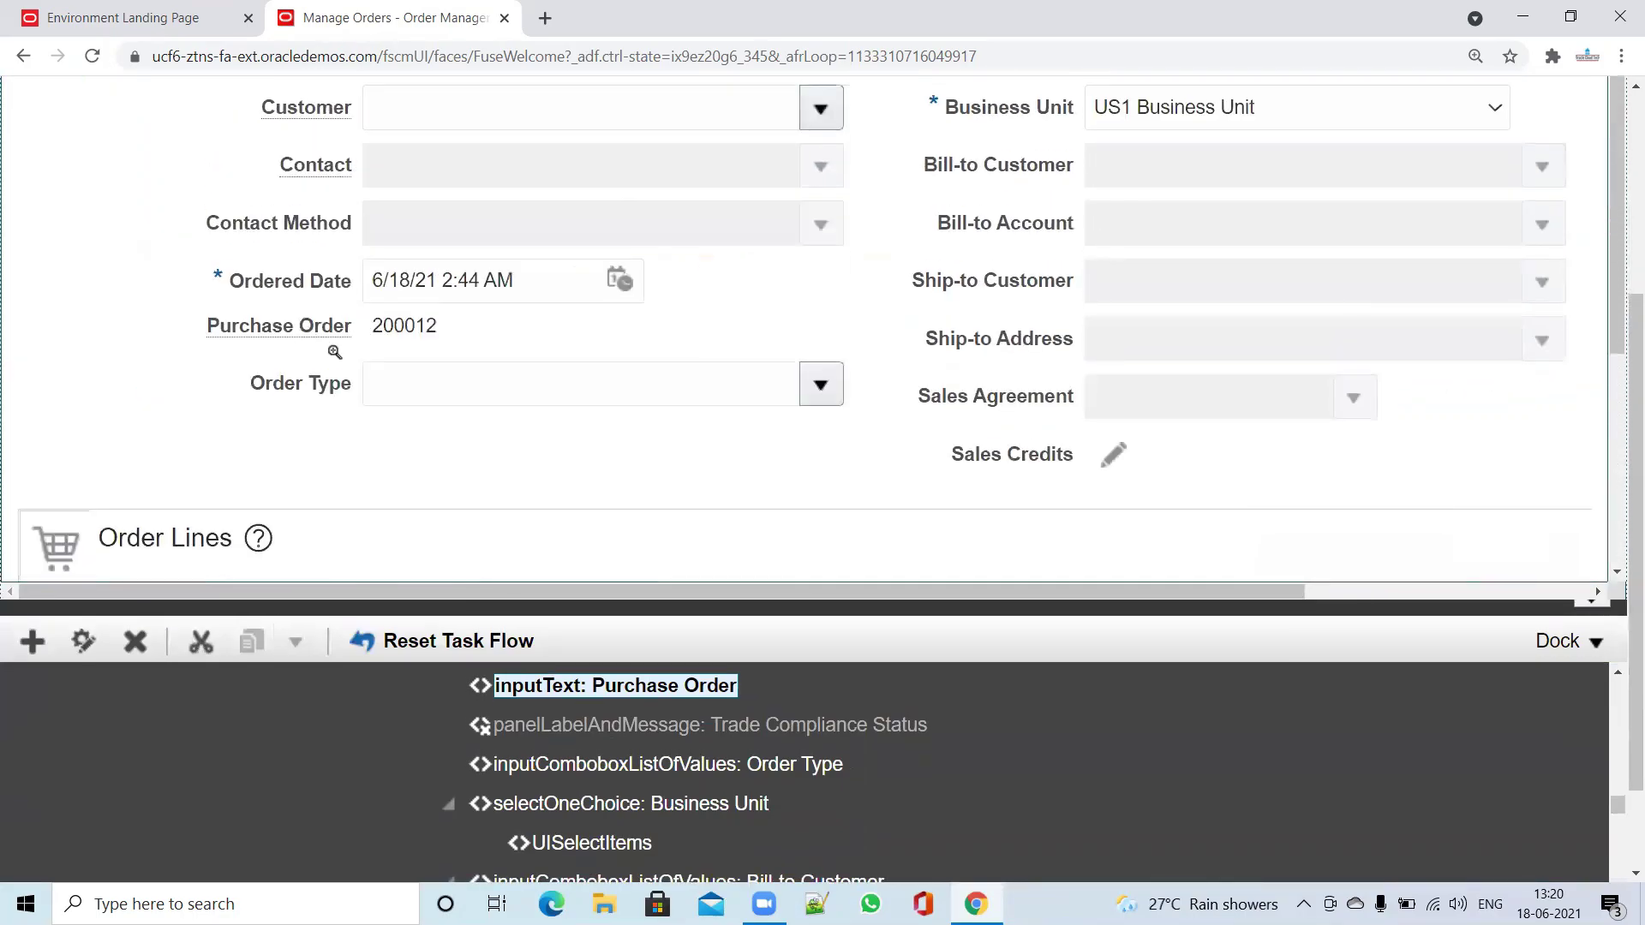